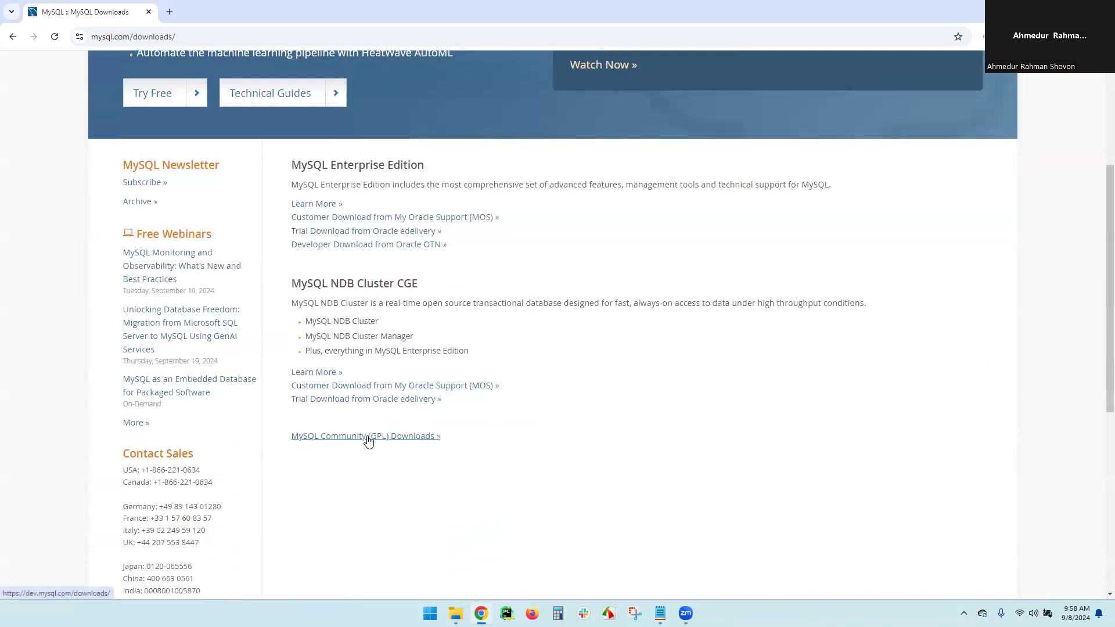
# Download the 303.6M MySQL Installer 8.0.39 offline package into the installed folder, skipping sign-in
pyautogui.click(368, 441)
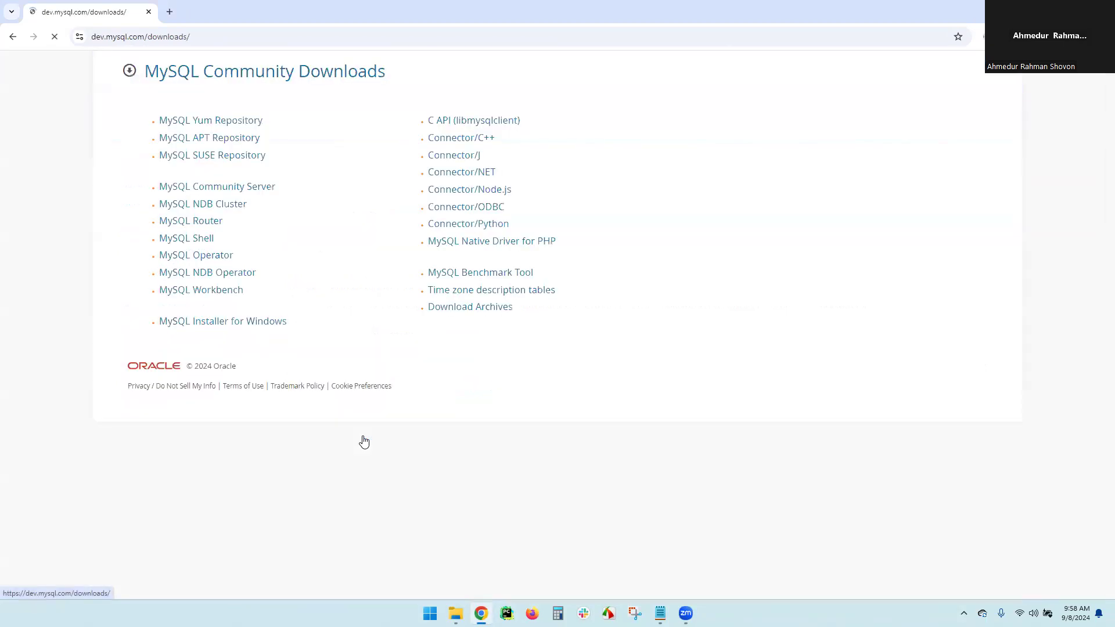
pyautogui.click(185, 323)
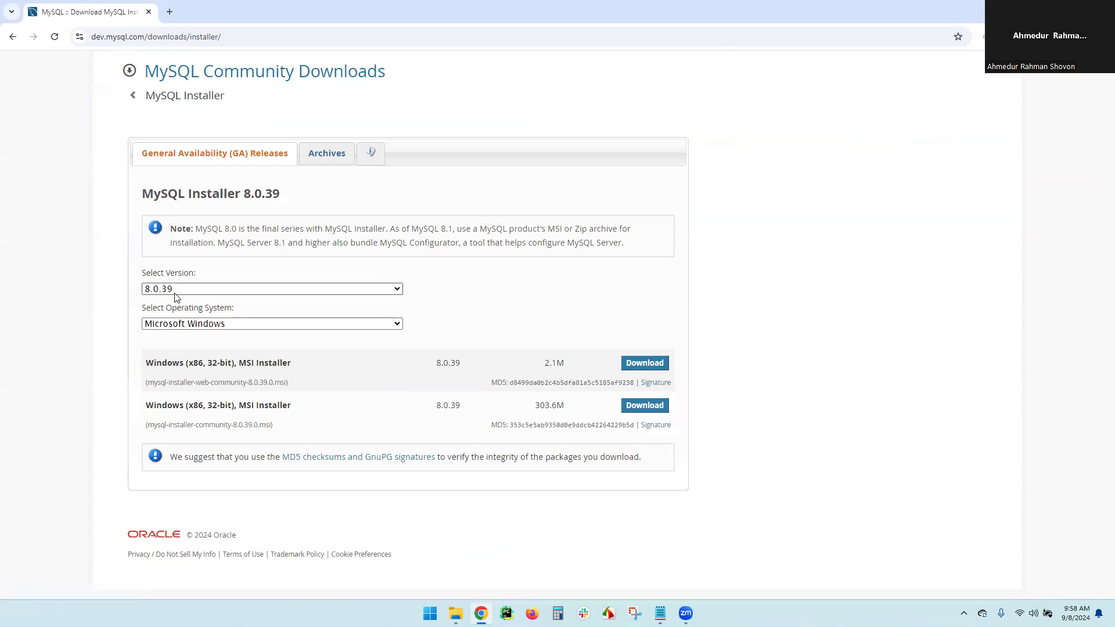
pyautogui.click(636, 412)
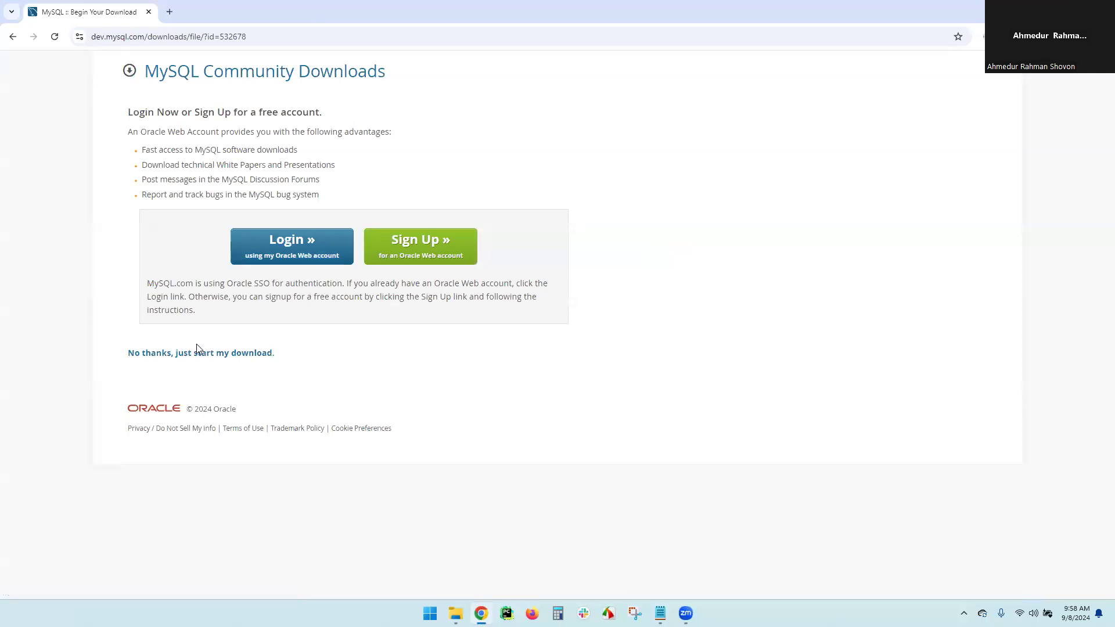
pyautogui.click(195, 357)
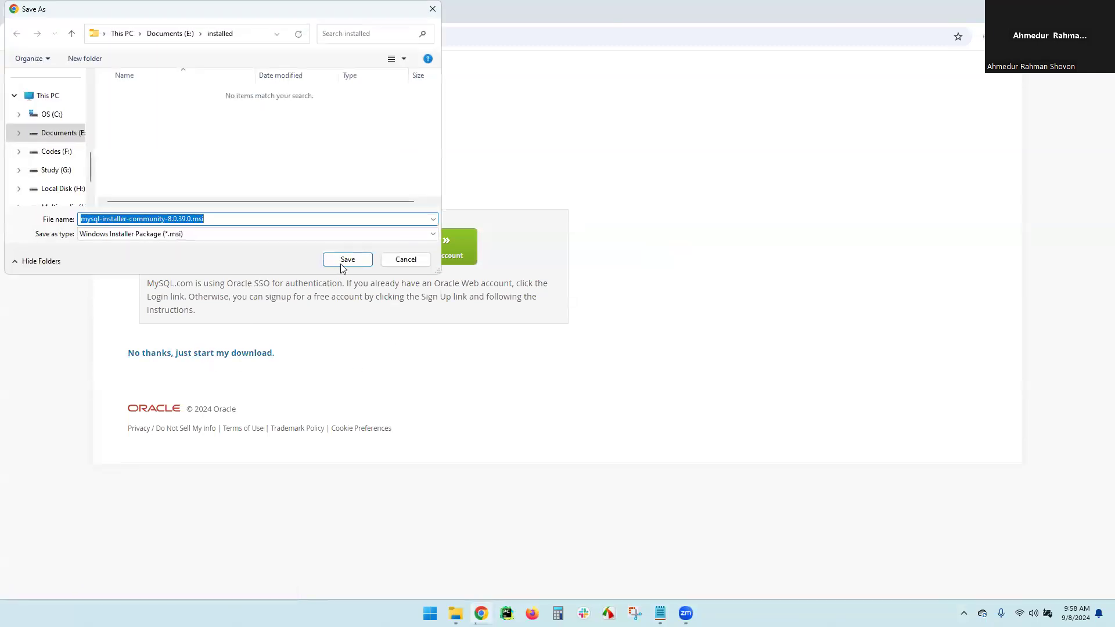
pyautogui.click(348, 260)
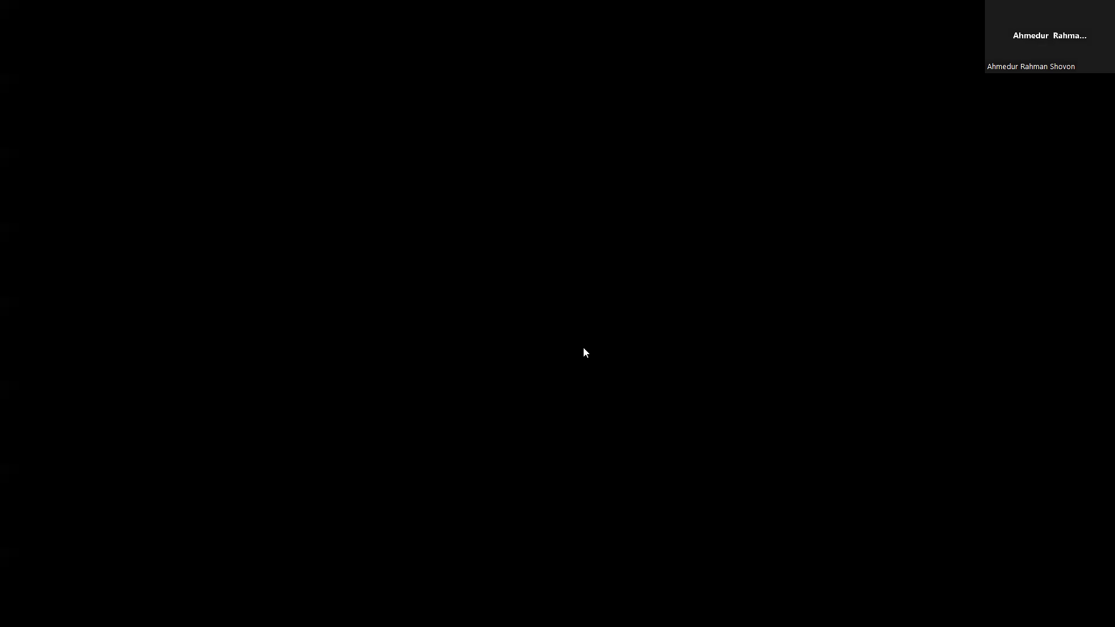
# Approve the User Account Control prompt so the MySQL Installer runs with administrator rights
pyautogui.click(493, 398)
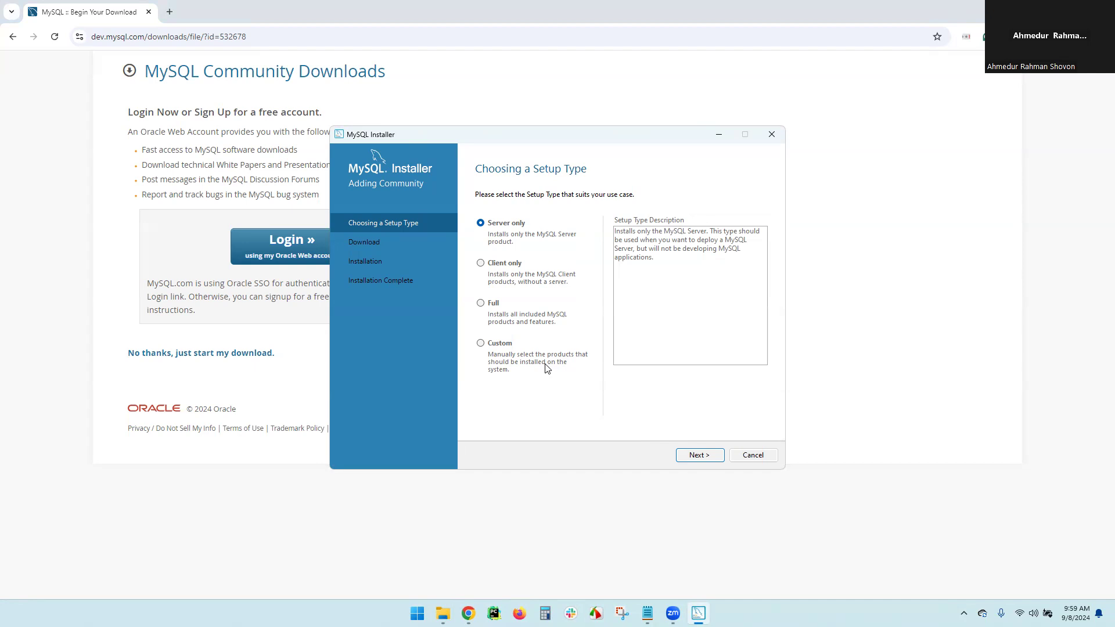
# Choose the Custom setup type and add MySQL Server 8.0.39 X64 to the install list
pyautogui.click(480, 344)
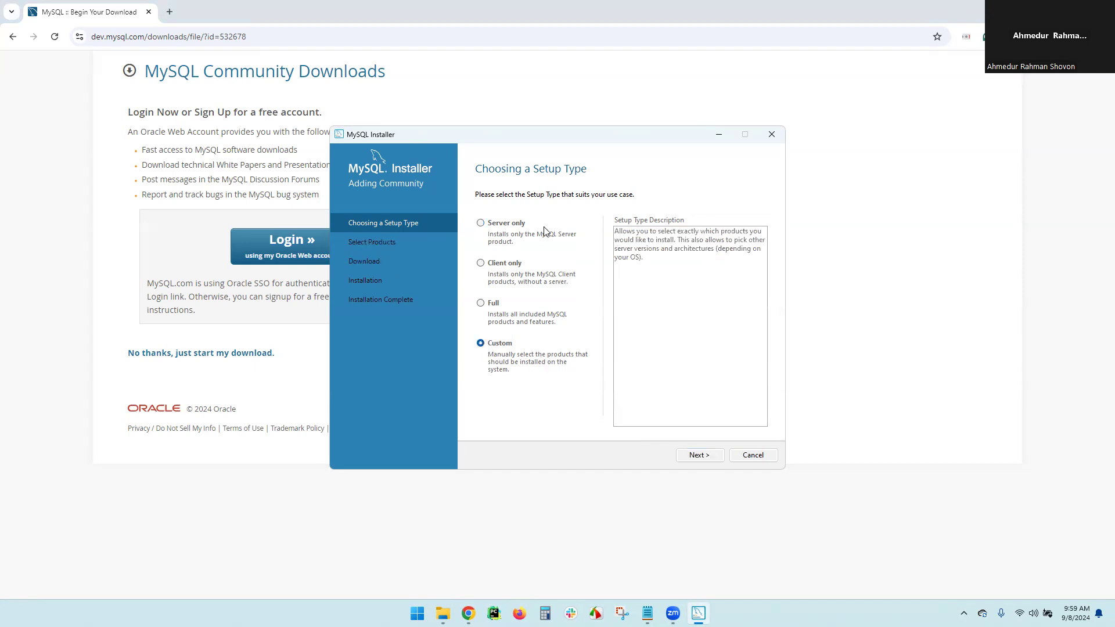
pyautogui.click(700, 457)
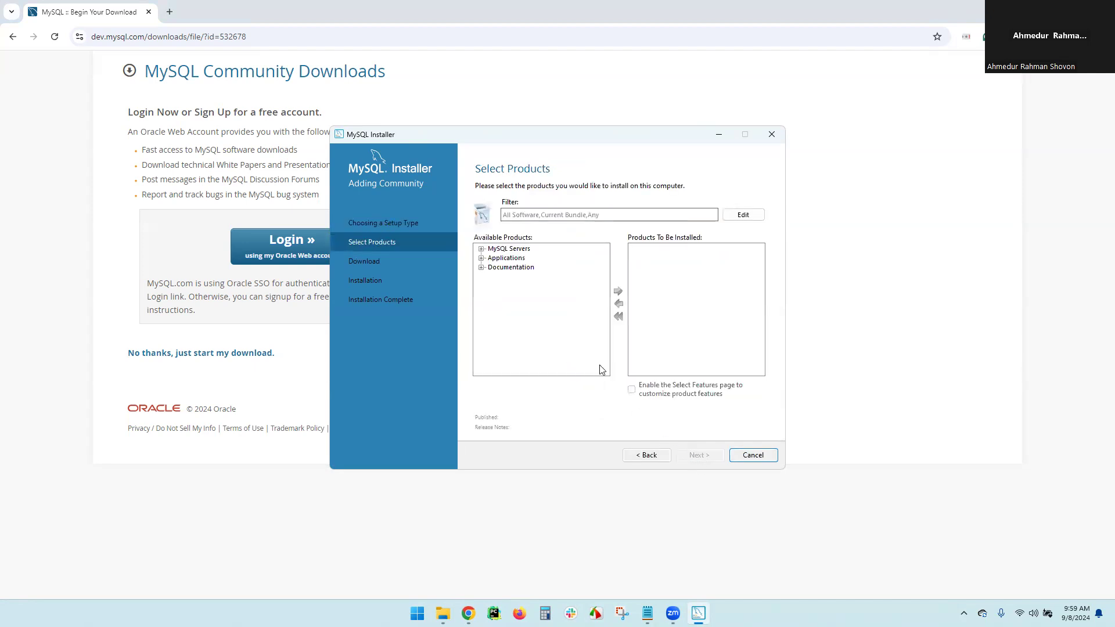
pyautogui.click(480, 248)
pyautogui.click(493, 257)
pyautogui.click(503, 267)
pyautogui.click(525, 275)
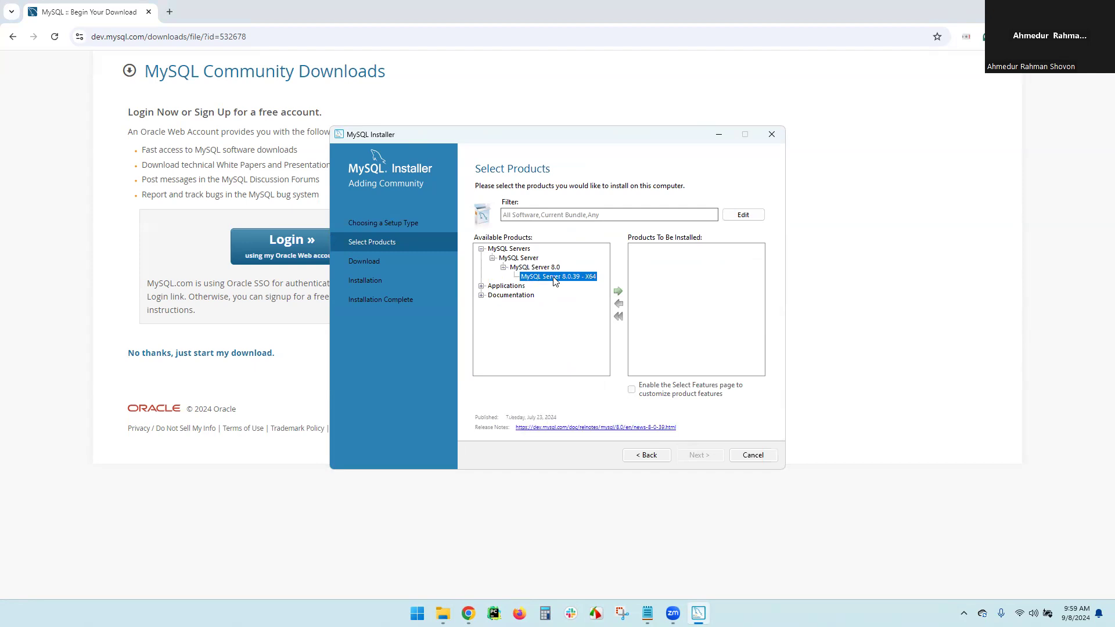
pyautogui.click(619, 292)
# Add MySQL Workbench 8.0.38 X64 and MySQL Shell 8.0.38 X64 to the install list
pyautogui.click(481, 285)
pyautogui.click(492, 295)
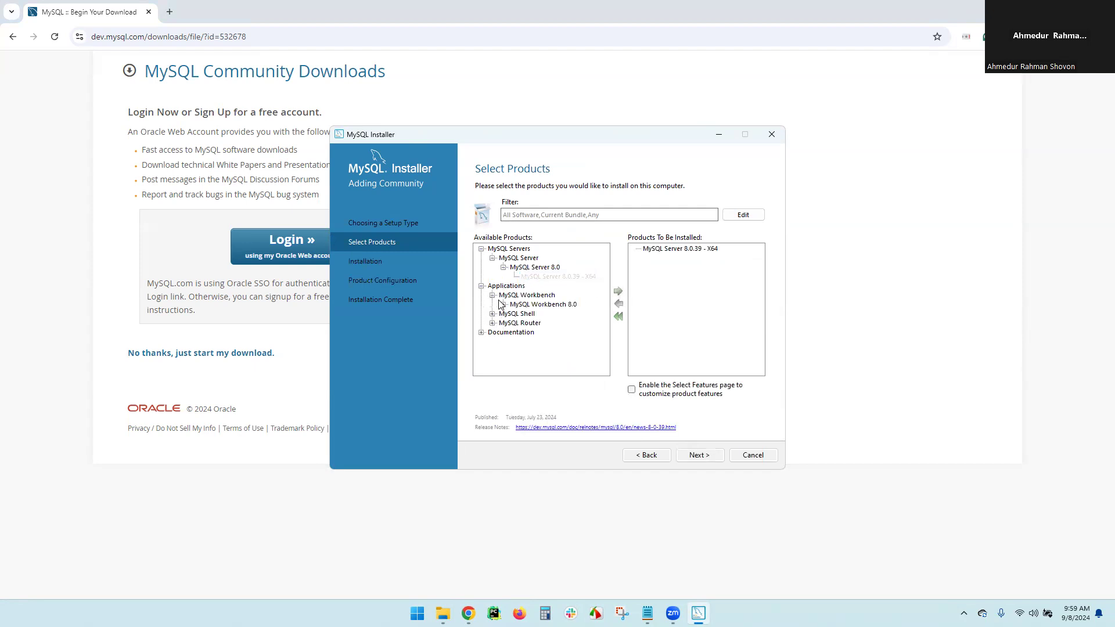
pyautogui.click(504, 304)
pyautogui.click(580, 314)
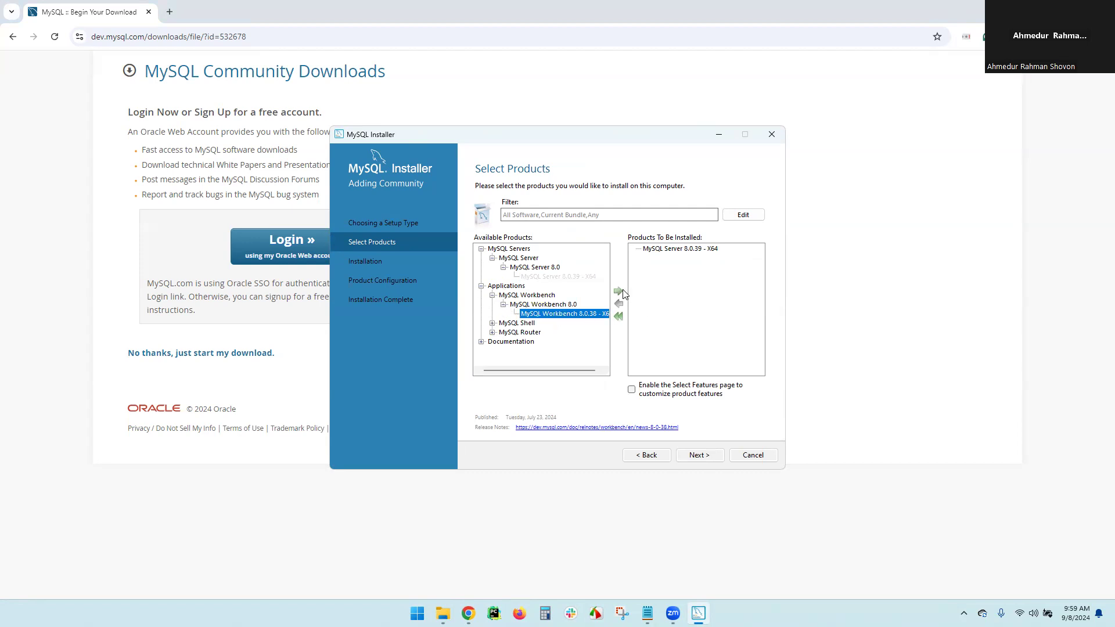
pyautogui.click(618, 293)
pyautogui.click(492, 323)
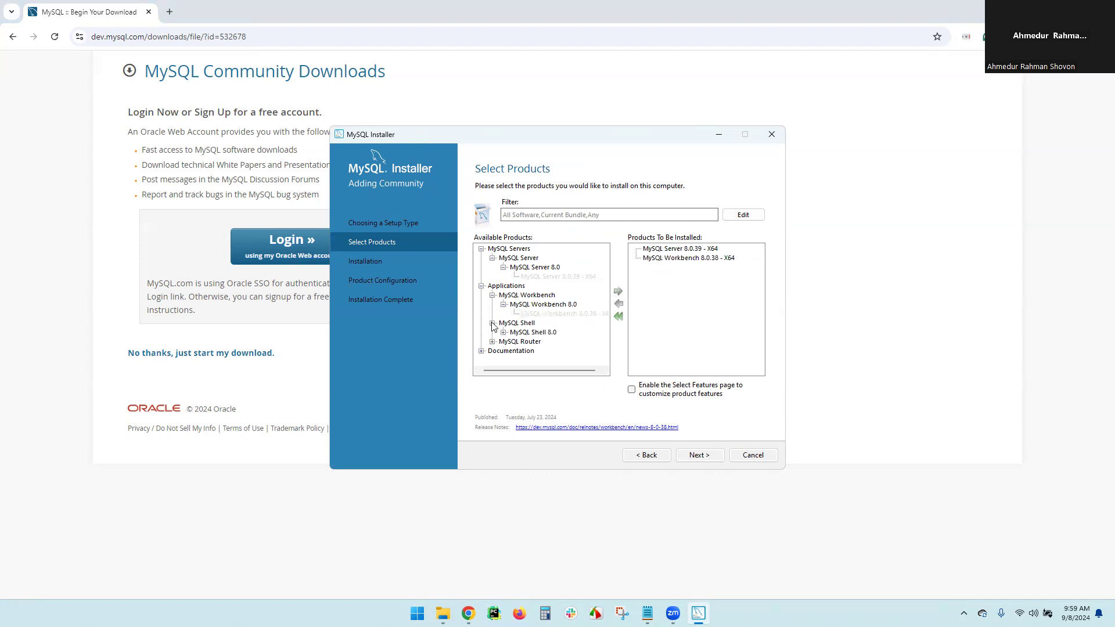
pyautogui.click(504, 332)
pyautogui.click(556, 342)
pyautogui.click(618, 292)
pyautogui.click(703, 455)
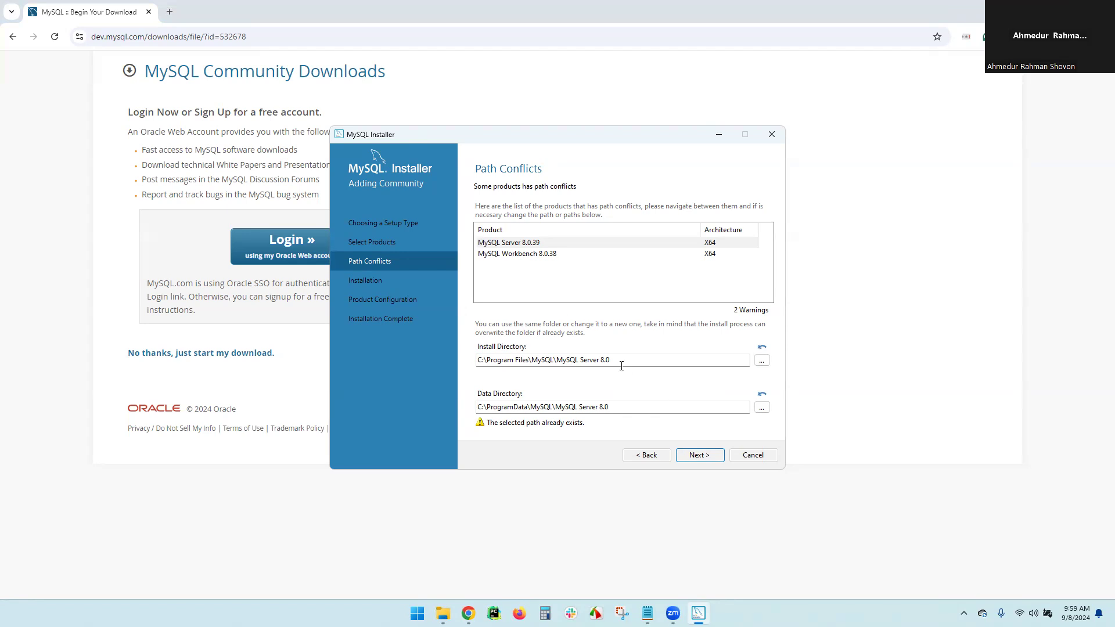
# Accept the existing-directory warnings and install Server 8.0.39, Workbench 8.0.38 and Shell 8.0.38
pyautogui.click(700, 455)
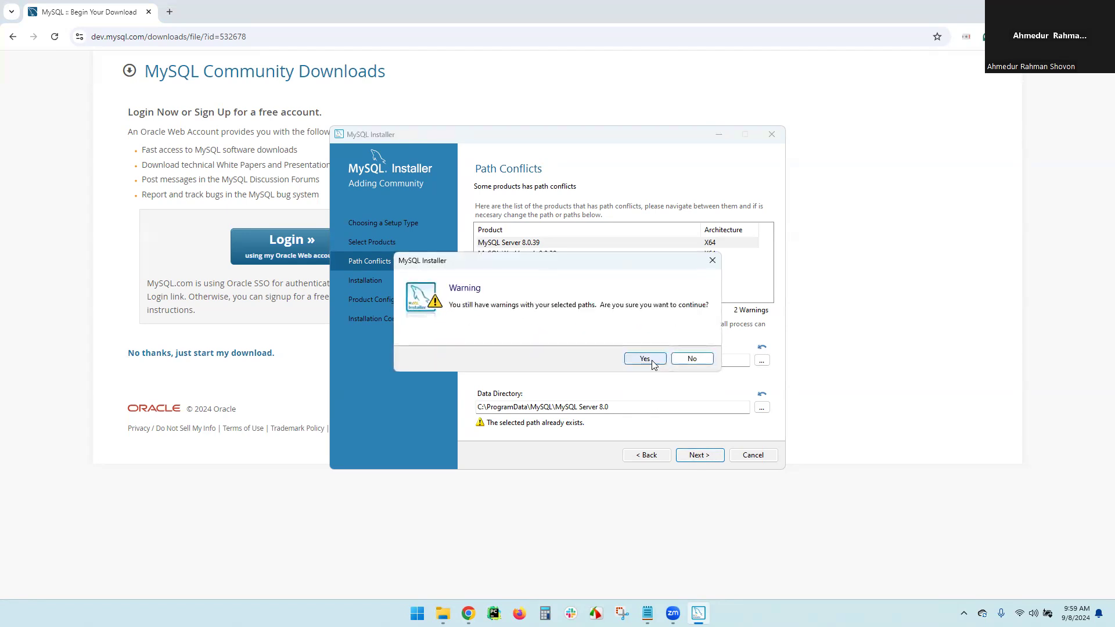
pyautogui.click(654, 360)
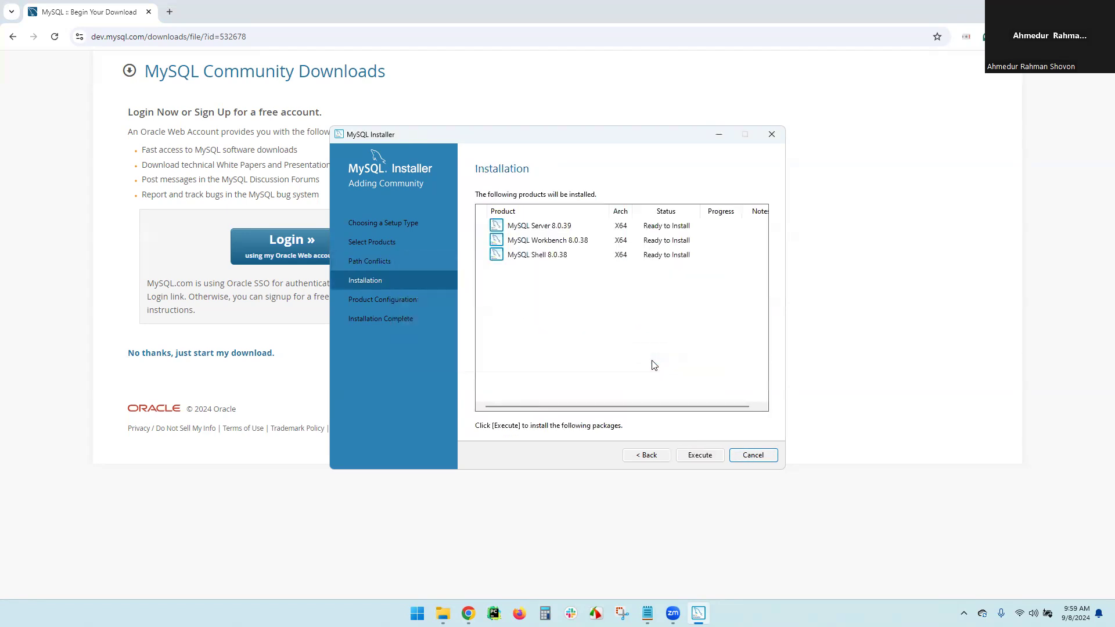
pyautogui.click(701, 460)
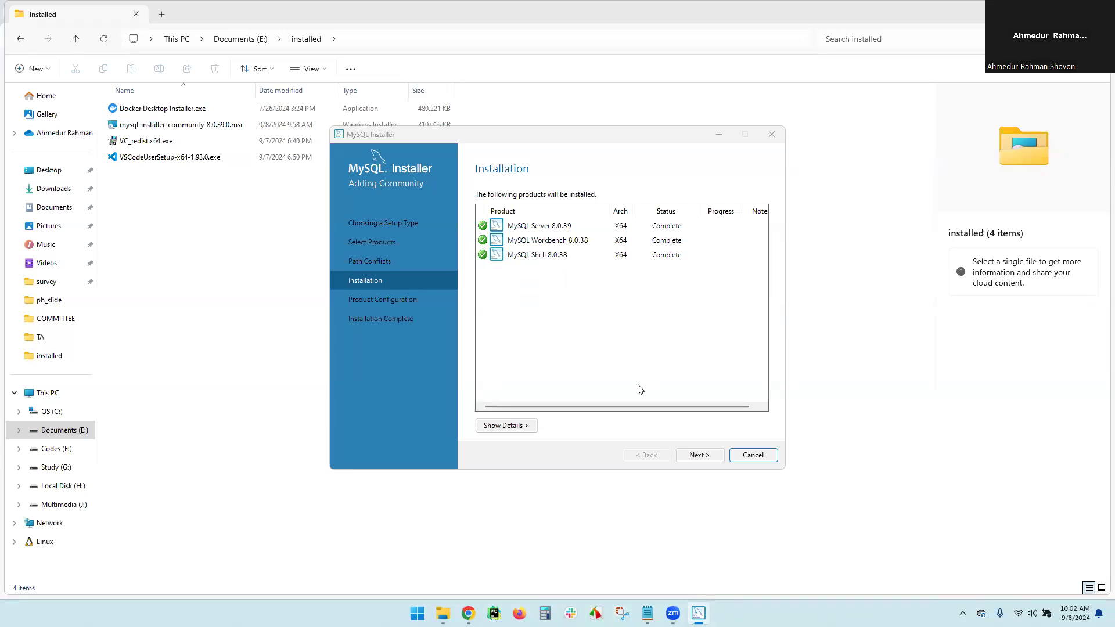
pyautogui.click(705, 458)
pyautogui.click(705, 458)
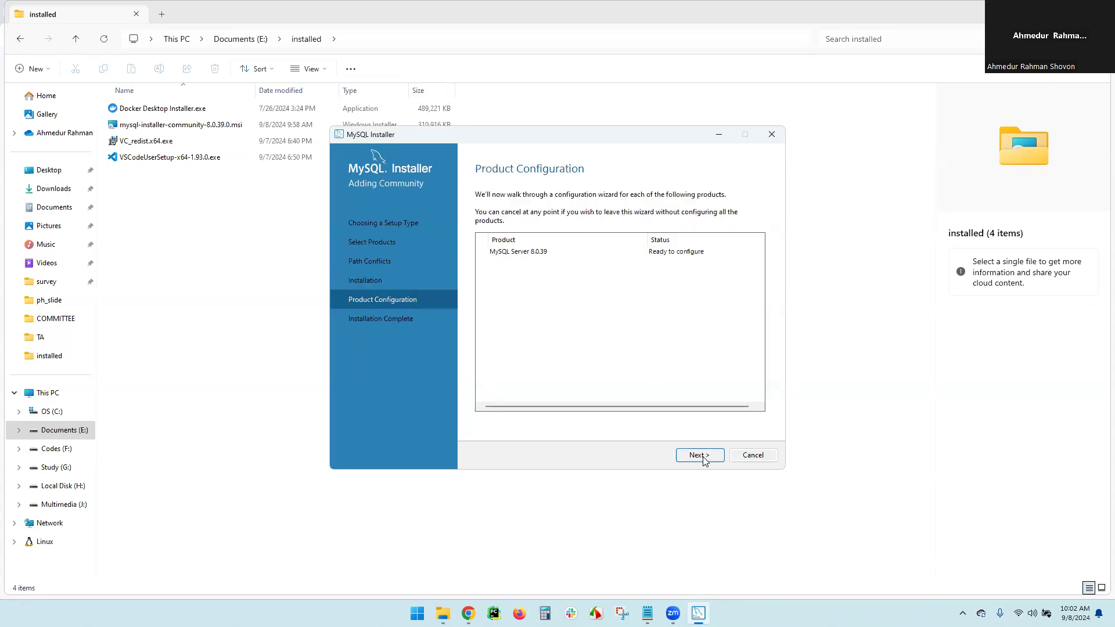
# Keep the Development Computer networking defaults and strong password authentication for MySQL Server 8.0.39
pyautogui.click(705, 460)
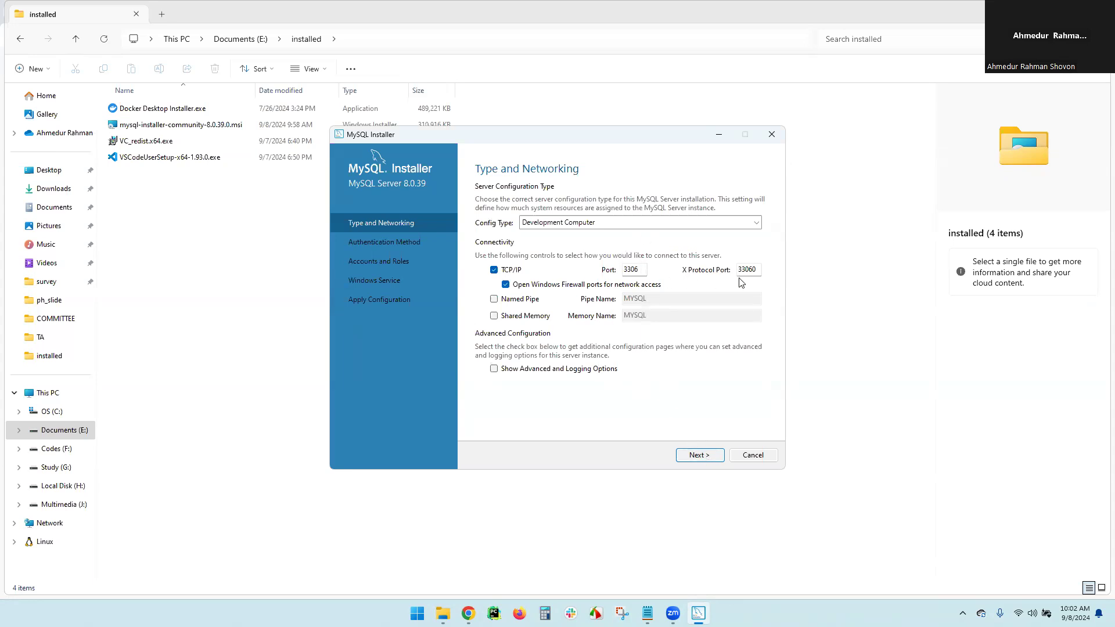
pyautogui.click(698, 457)
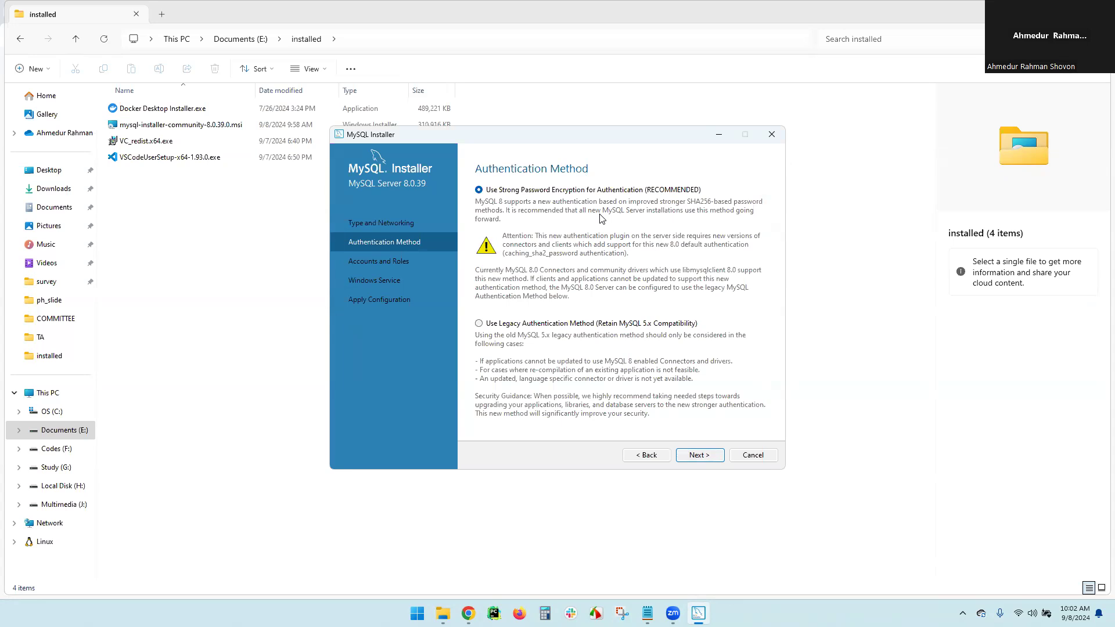
pyautogui.click(697, 455)
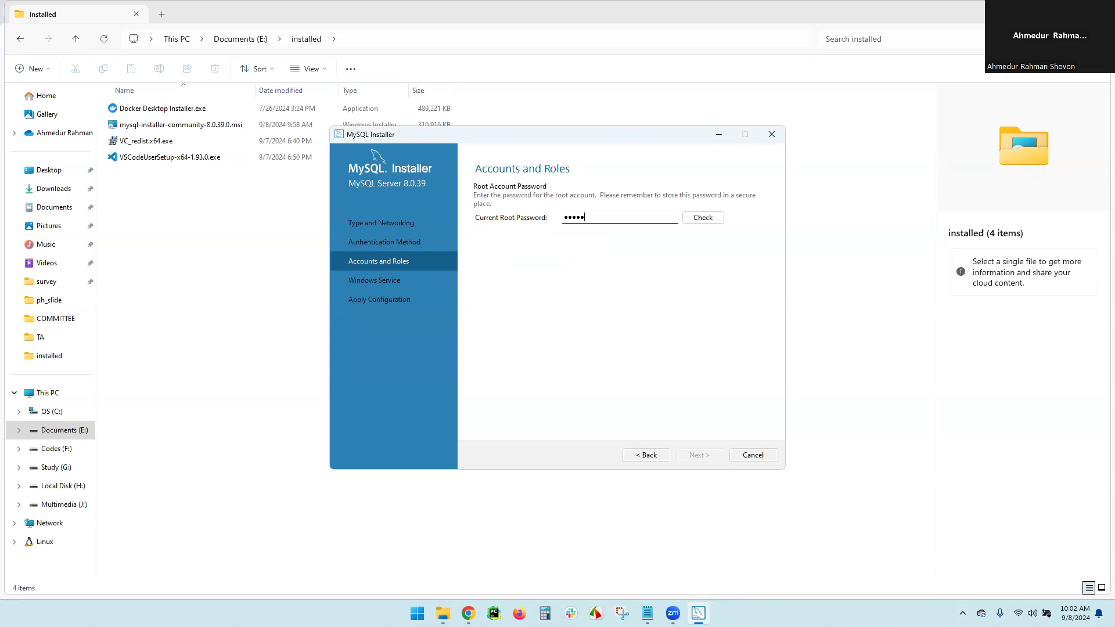
# Check the root password and apply the server configuration as the MYSQL80 Windows service
pyautogui.click(701, 220)
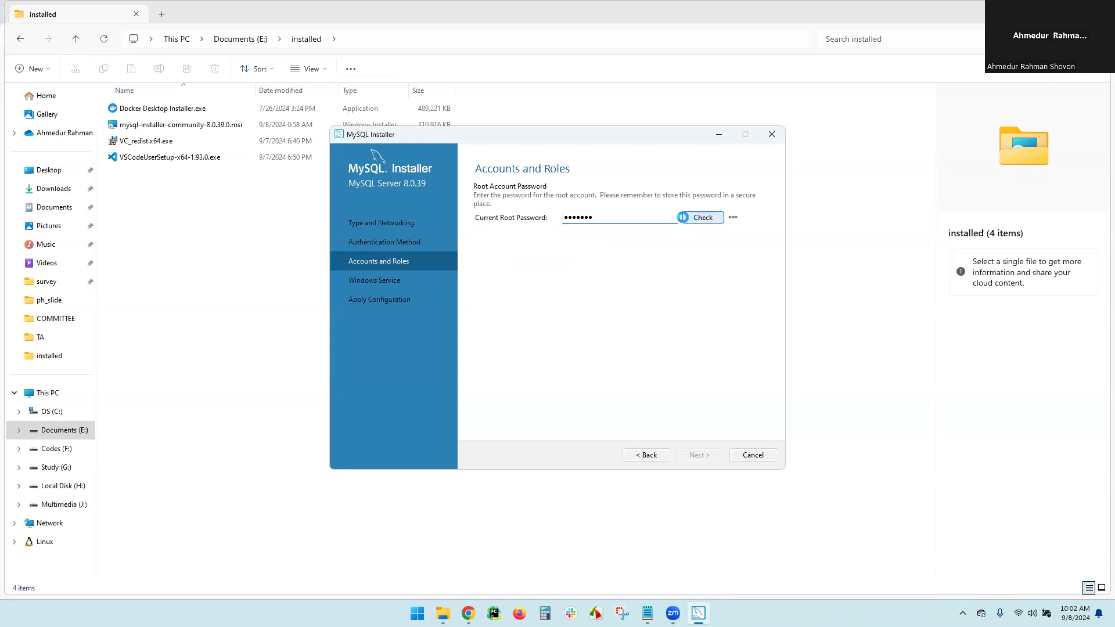
pyautogui.click(692, 459)
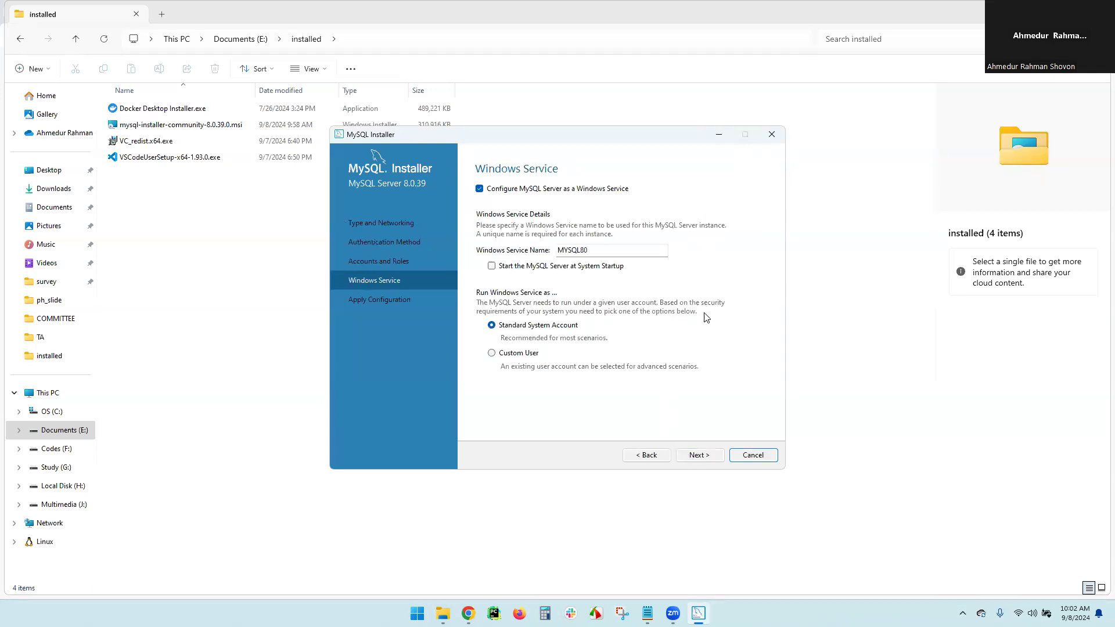
pyautogui.click(708, 460)
pyautogui.click(709, 460)
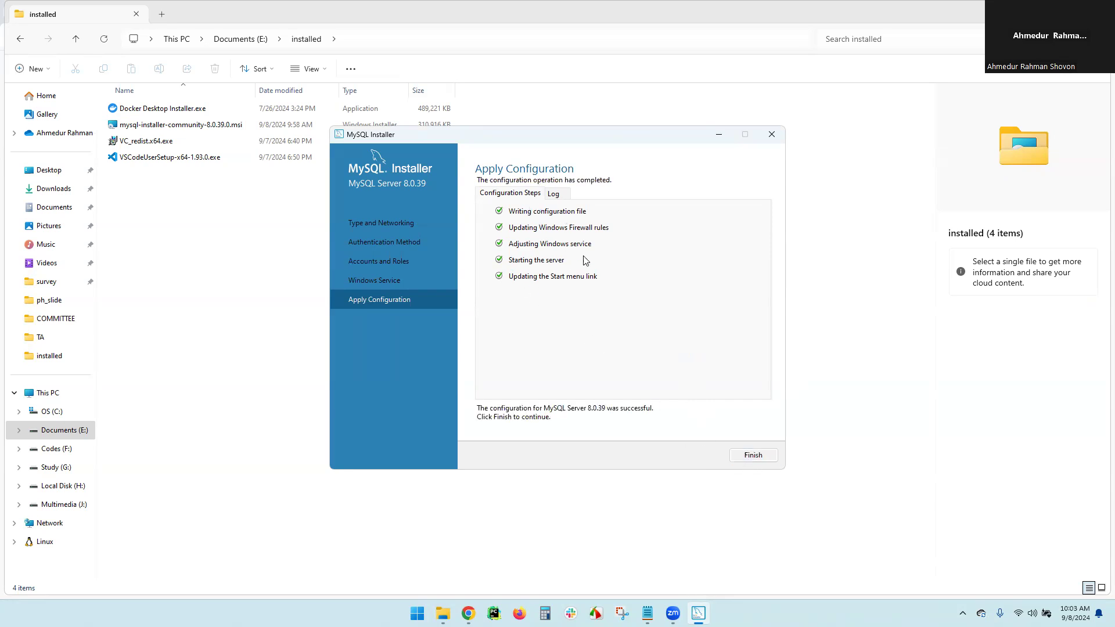
pyautogui.click(751, 457)
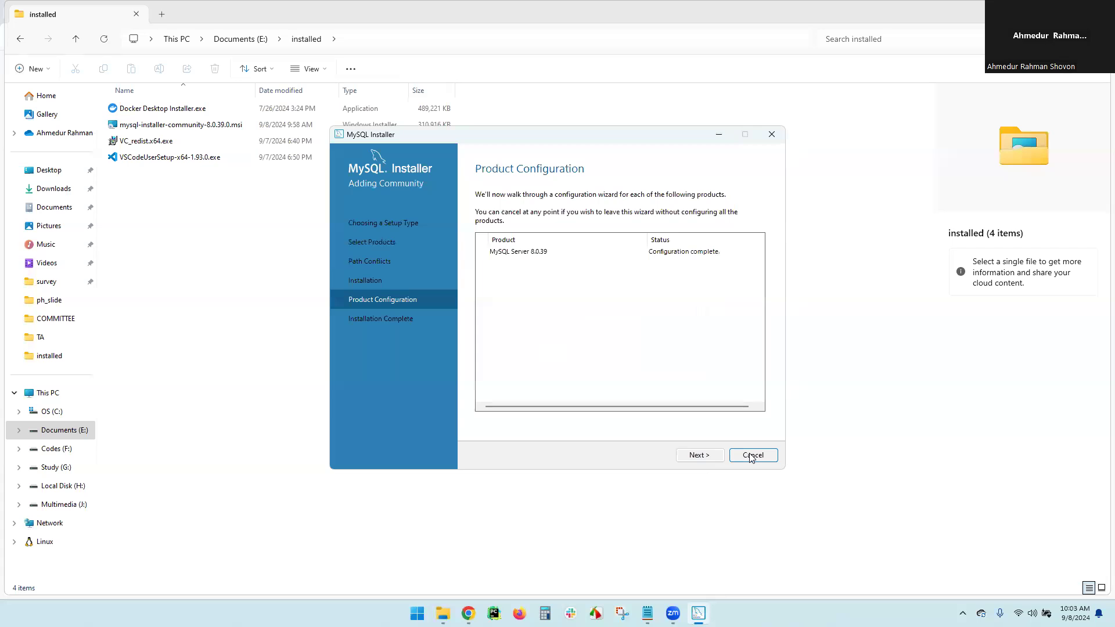
# Complete the installation, then close the launched MySQL Shell console and MySQL Workbench windows
pyautogui.click(703, 454)
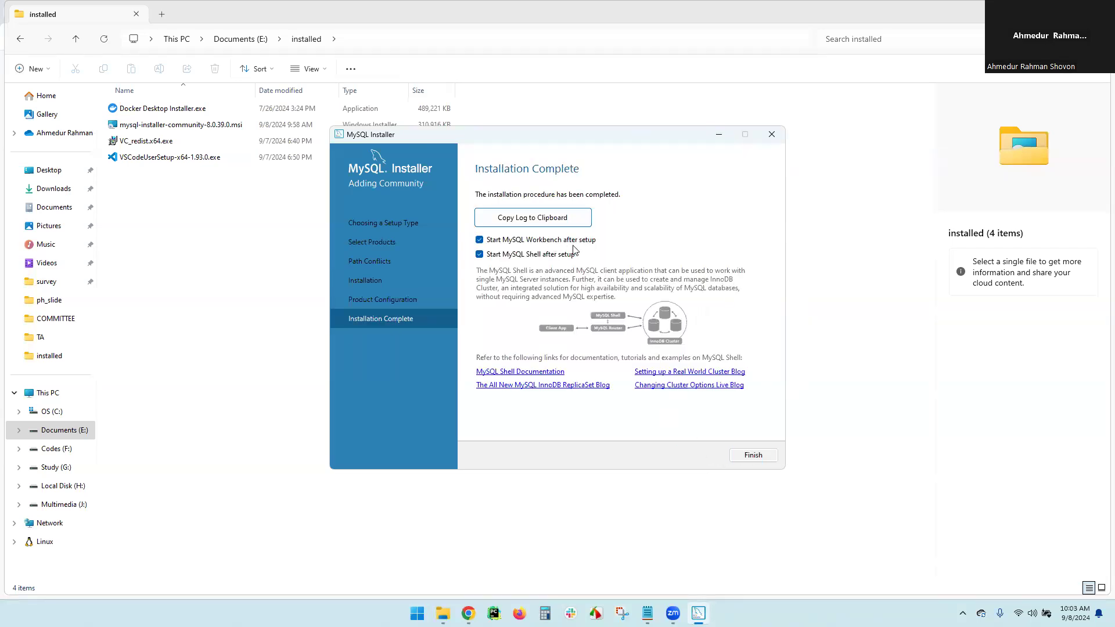
pyautogui.click(764, 458)
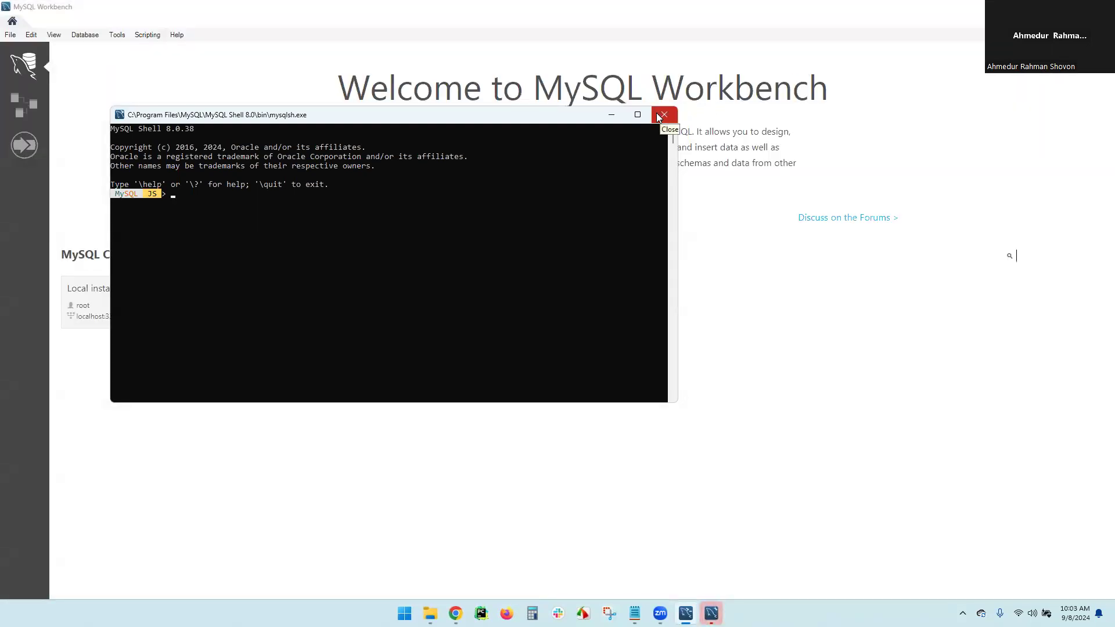
pyautogui.click(658, 116)
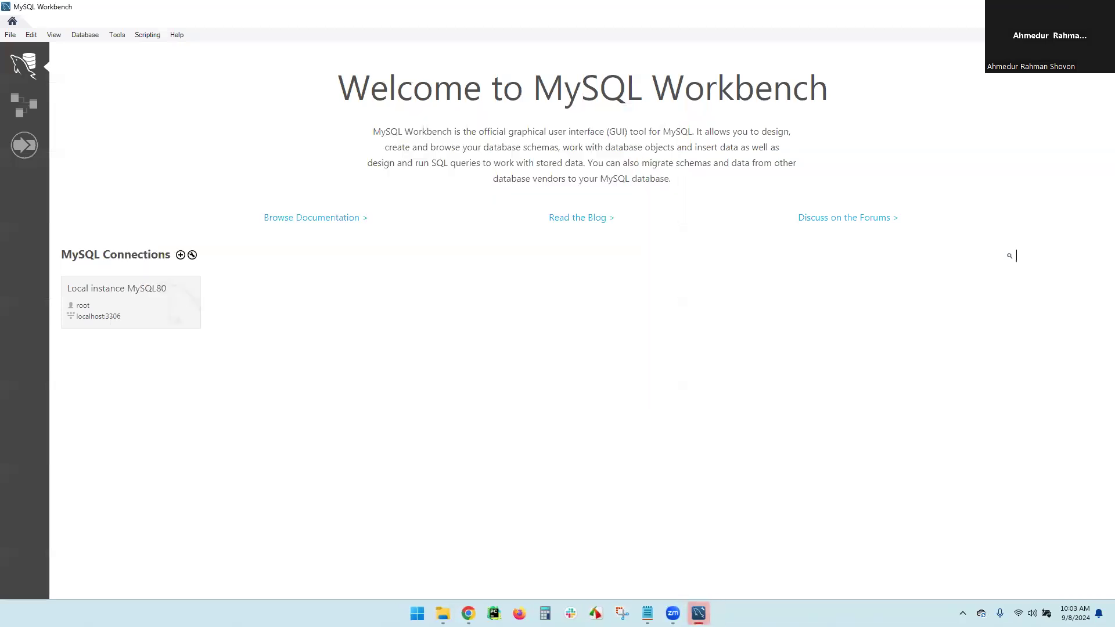
pyautogui.click(1101, 7)
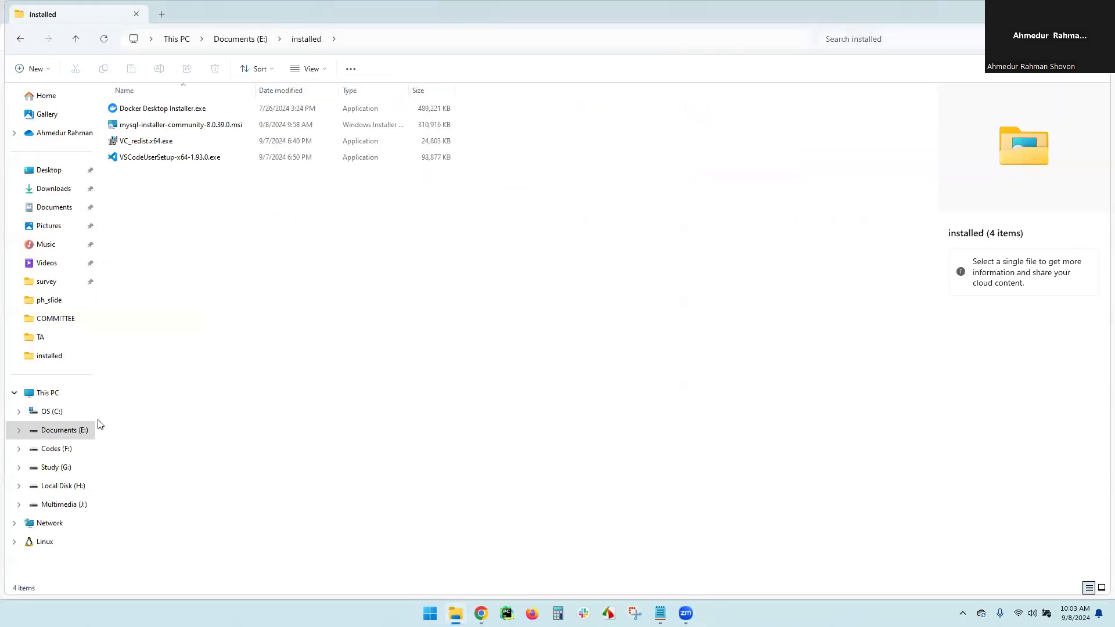
# Browse to C:\Program Files\MySQL\MySQL Shell 8.0\bin in File Explorer
pyautogui.click(30, 391)
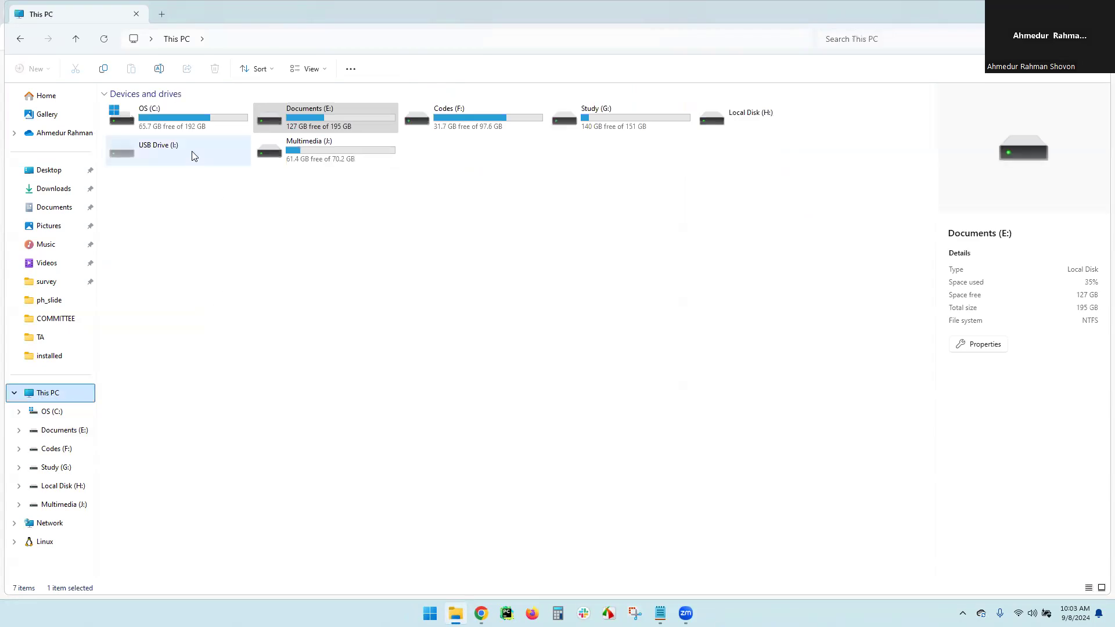
pyautogui.doubleClick(171, 116)
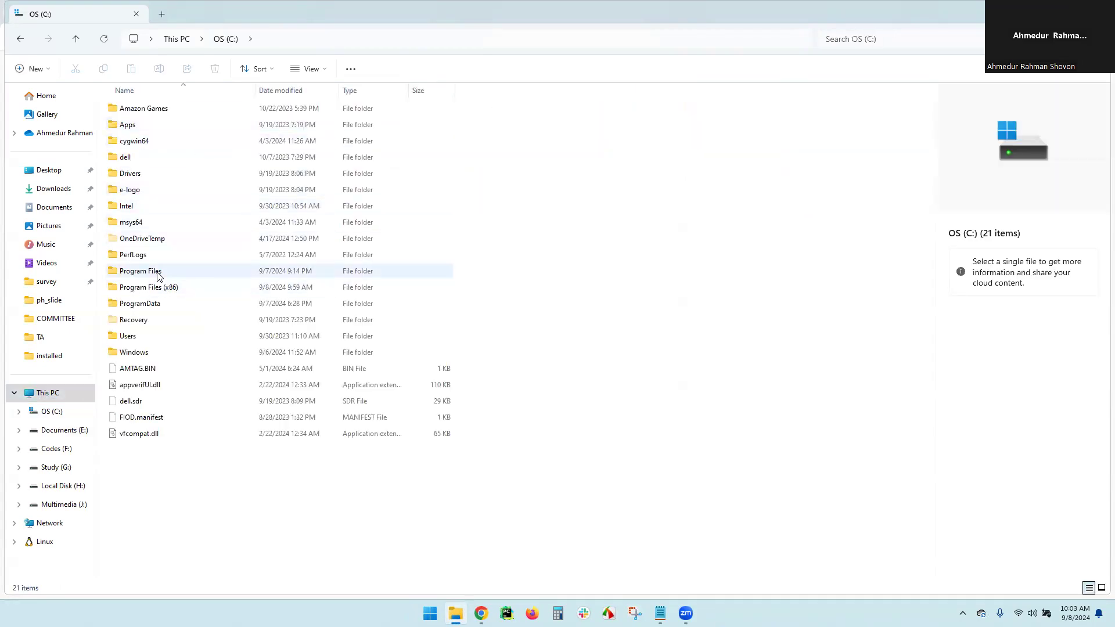
pyautogui.click(50, 415)
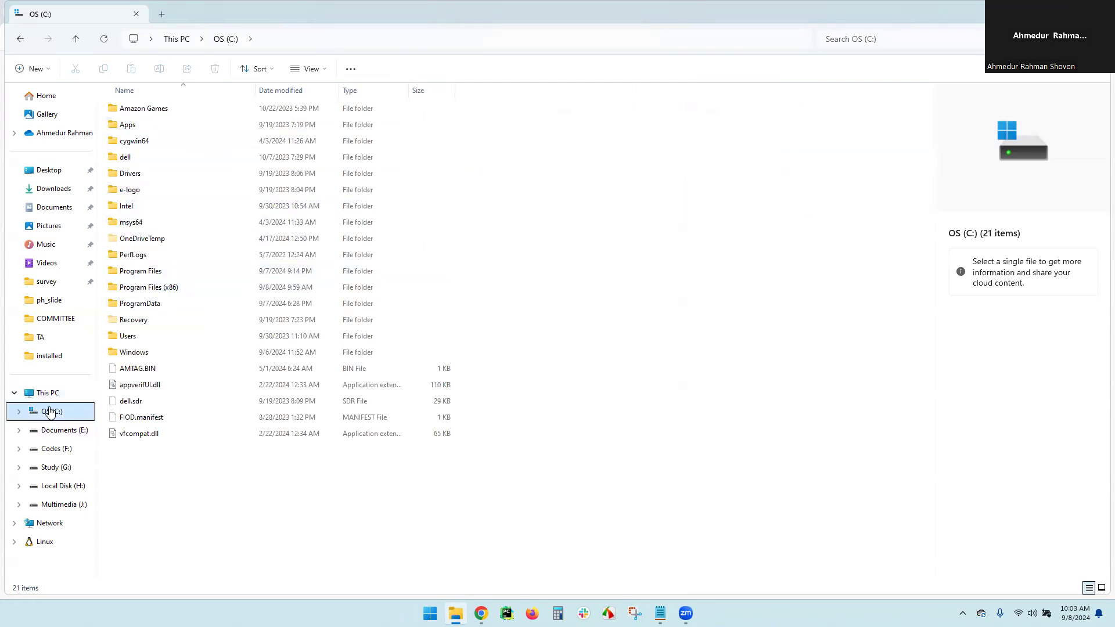
pyautogui.doubleClick(145, 271)
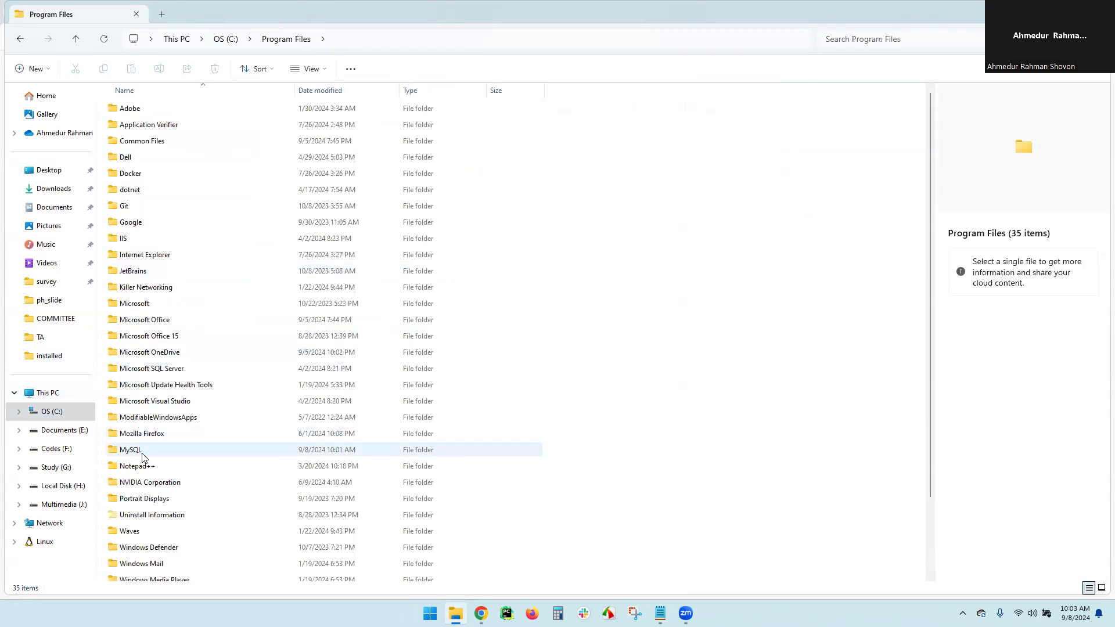
pyautogui.doubleClick(143, 452)
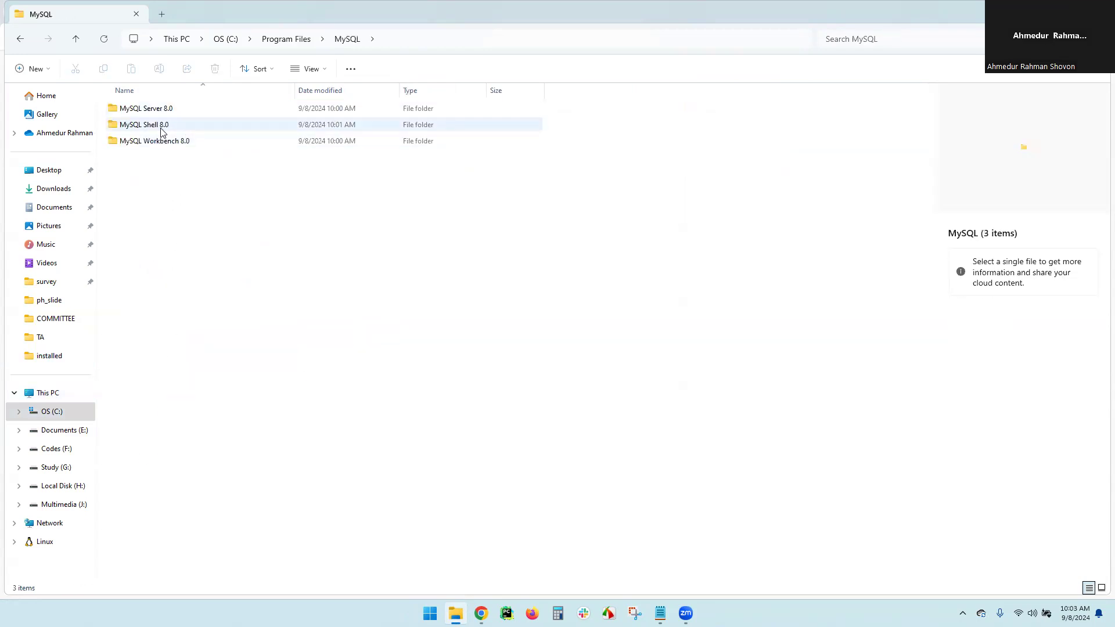
pyautogui.doubleClick(162, 124)
pyautogui.doubleClick(154, 111)
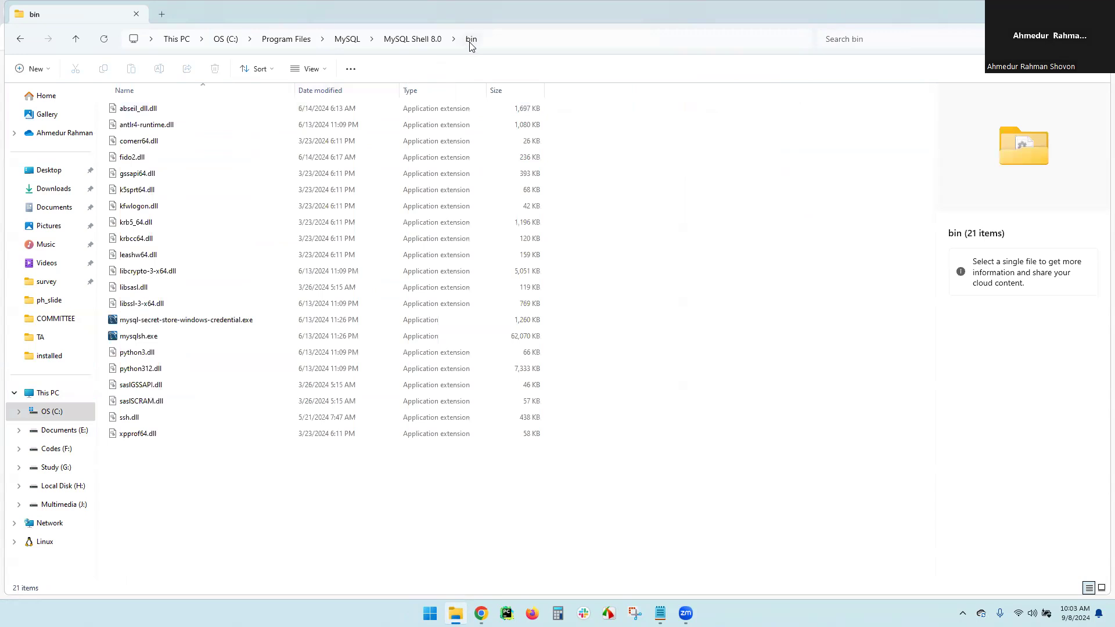
# Take the bin folder's full path from the address bar and search Windows for environment variables
pyautogui.click(506, 40)
pyautogui.hotkey('ctrl', 'c')
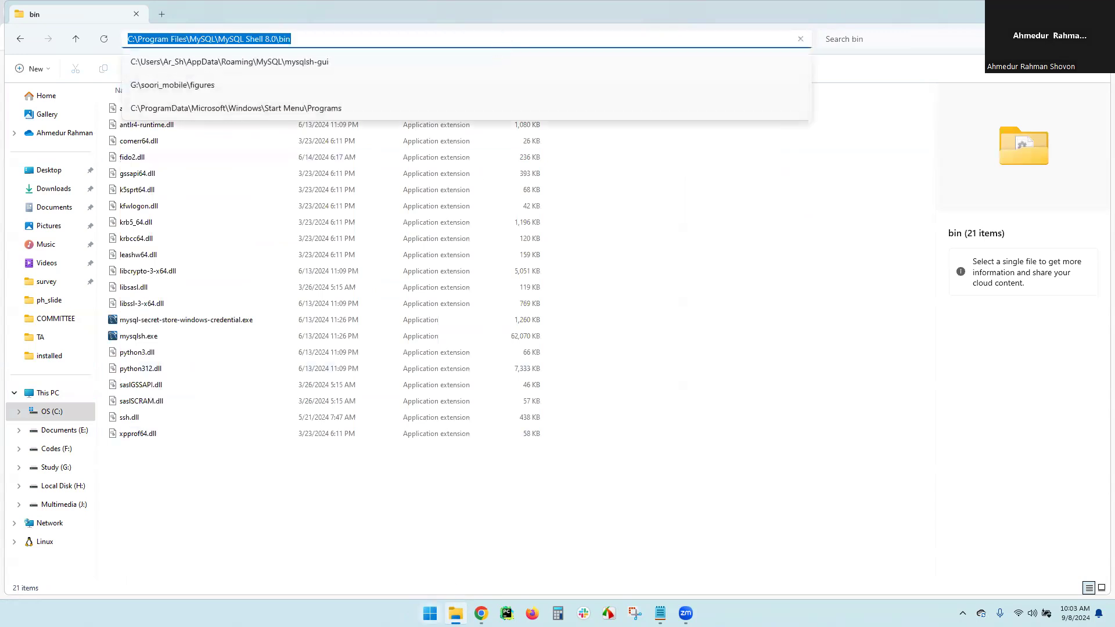
pyautogui.click(429, 613)
pyautogui.write('e')
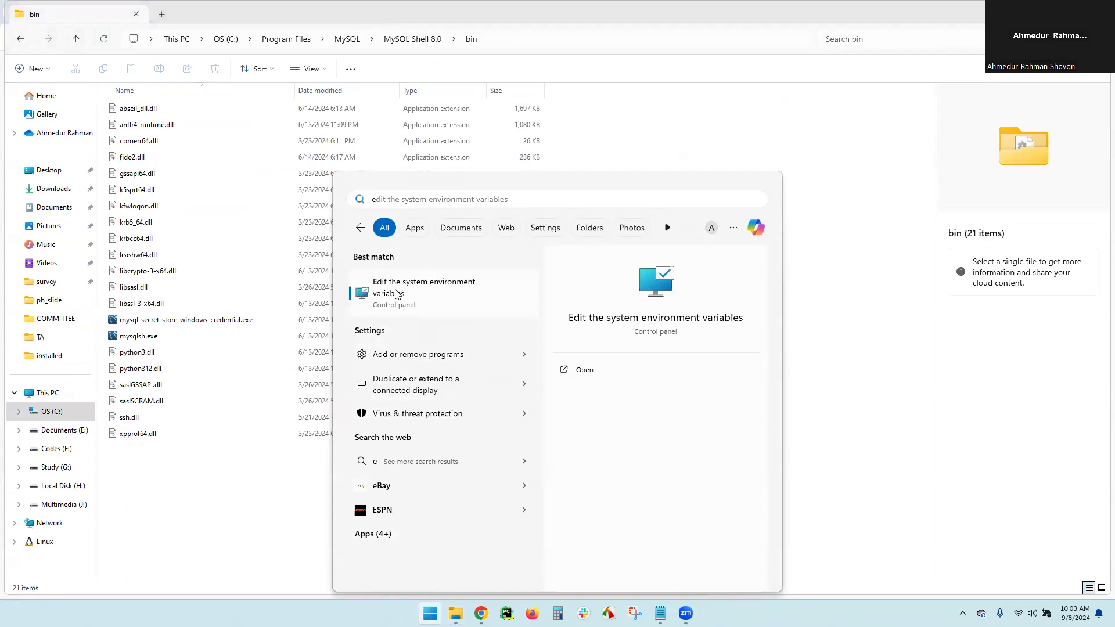
# Add the MySQL Shell 8.0 bin path as a new entry in the system Path variable
pyautogui.click(417, 295)
pyautogui.click(203, 242)
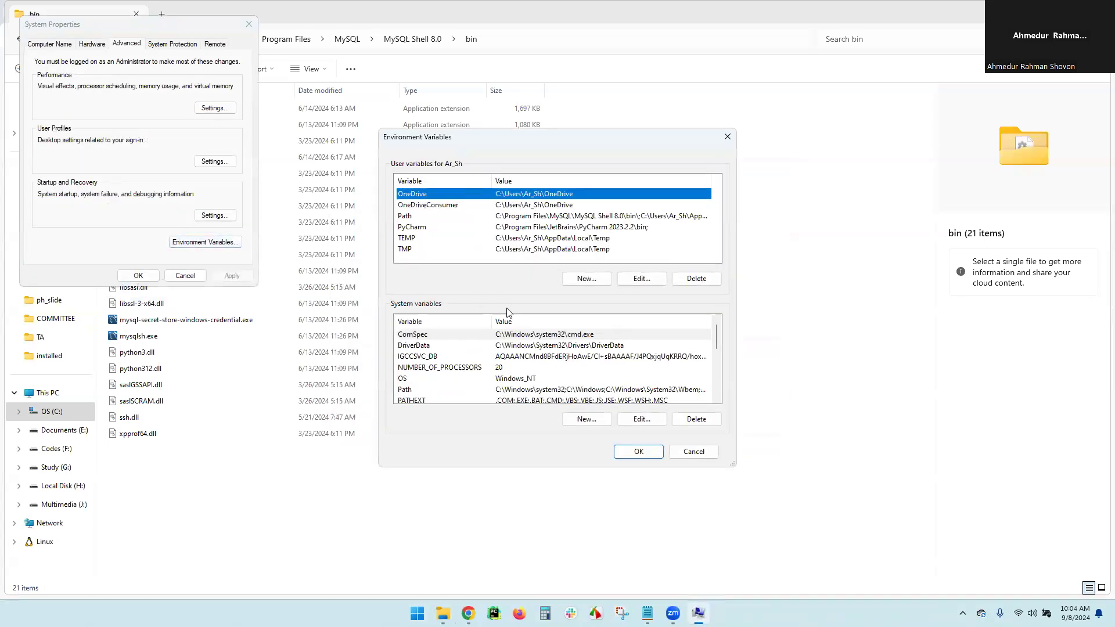
pyautogui.click(406, 390)
pyautogui.click(629, 419)
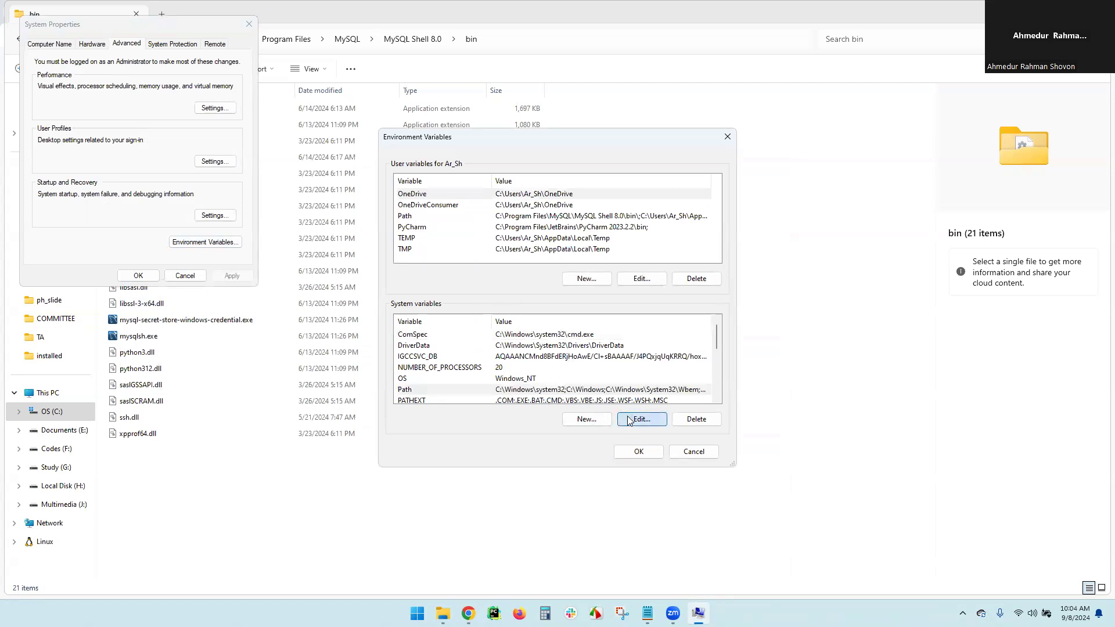
pyautogui.click(671, 192)
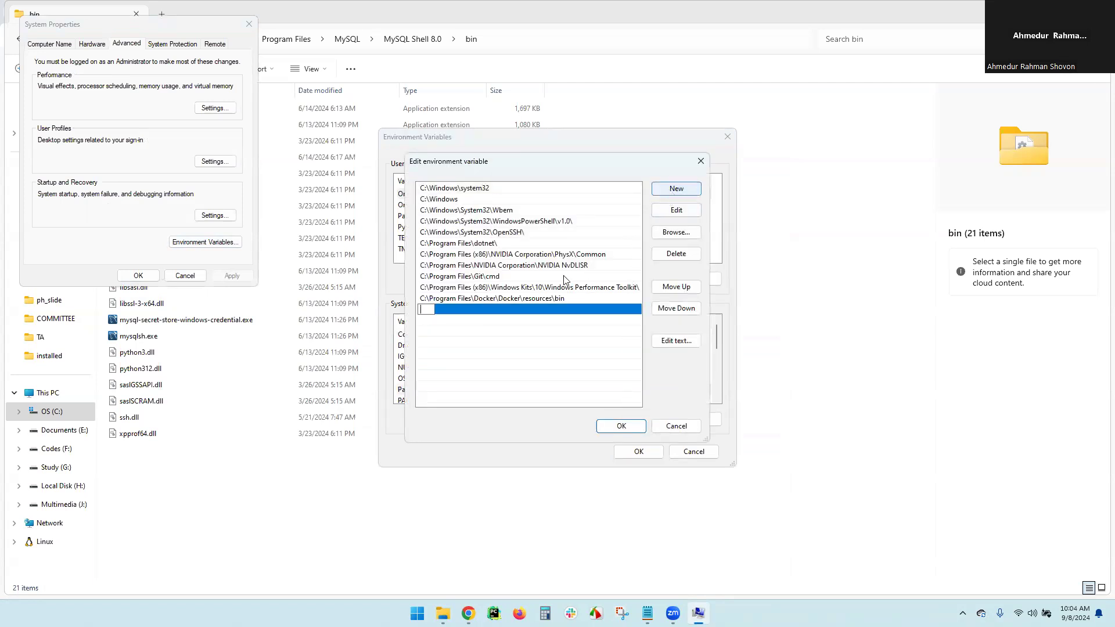
pyautogui.hotkey('ctrl', 'v')
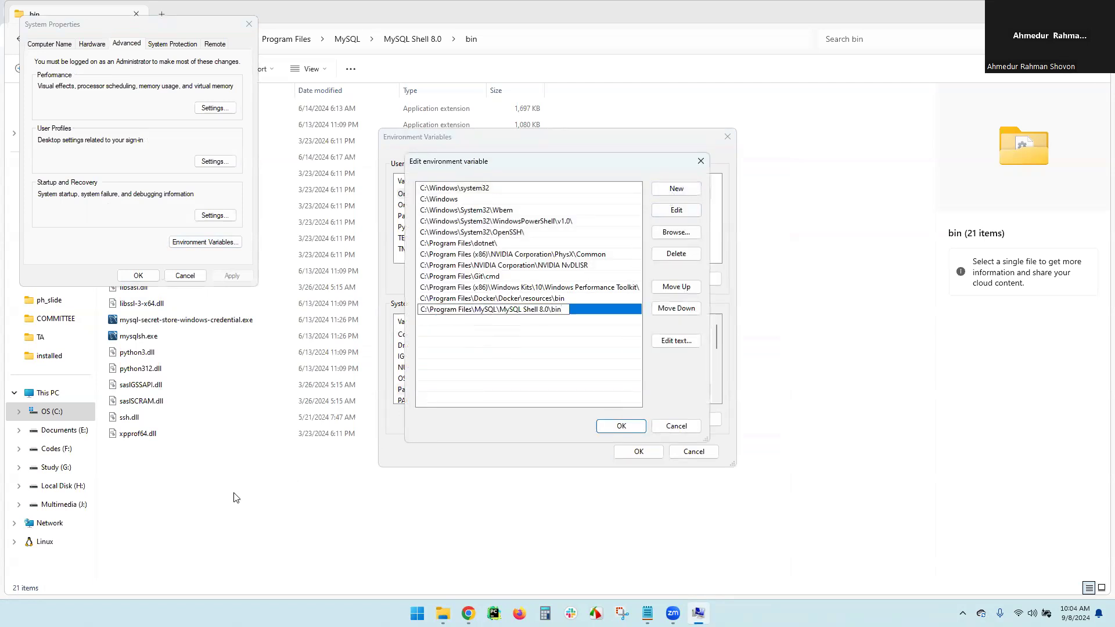
# Copy C:\Program Files\MySQL\MySQL Server 8.0\bin from File Explorer and add it as another Path entry
pyautogui.click(219, 502)
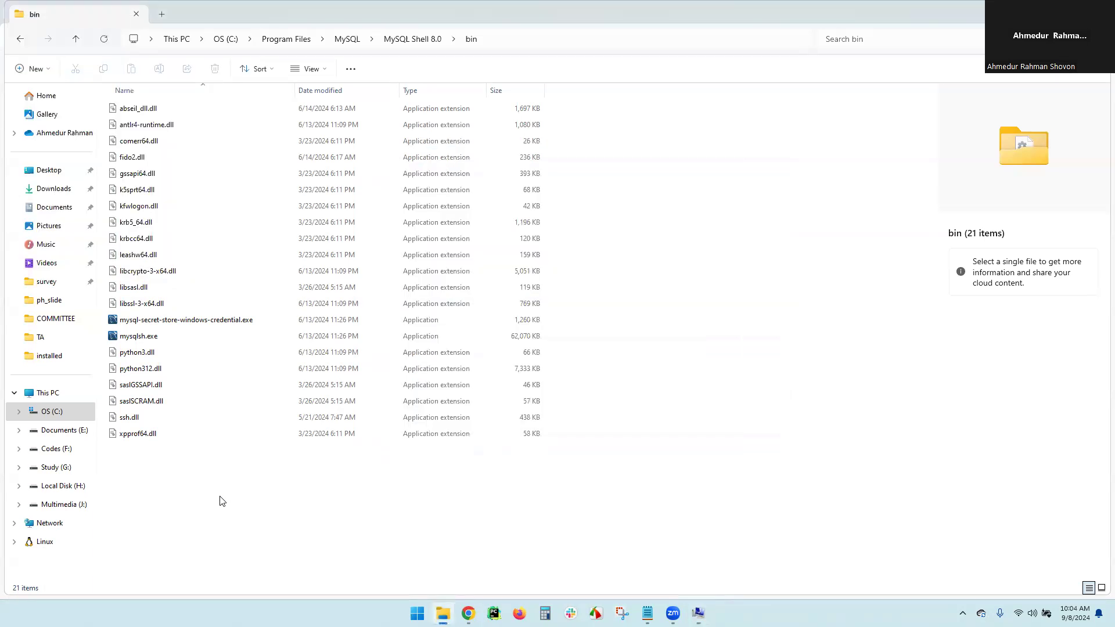
pyautogui.click(430, 41)
pyautogui.click(348, 39)
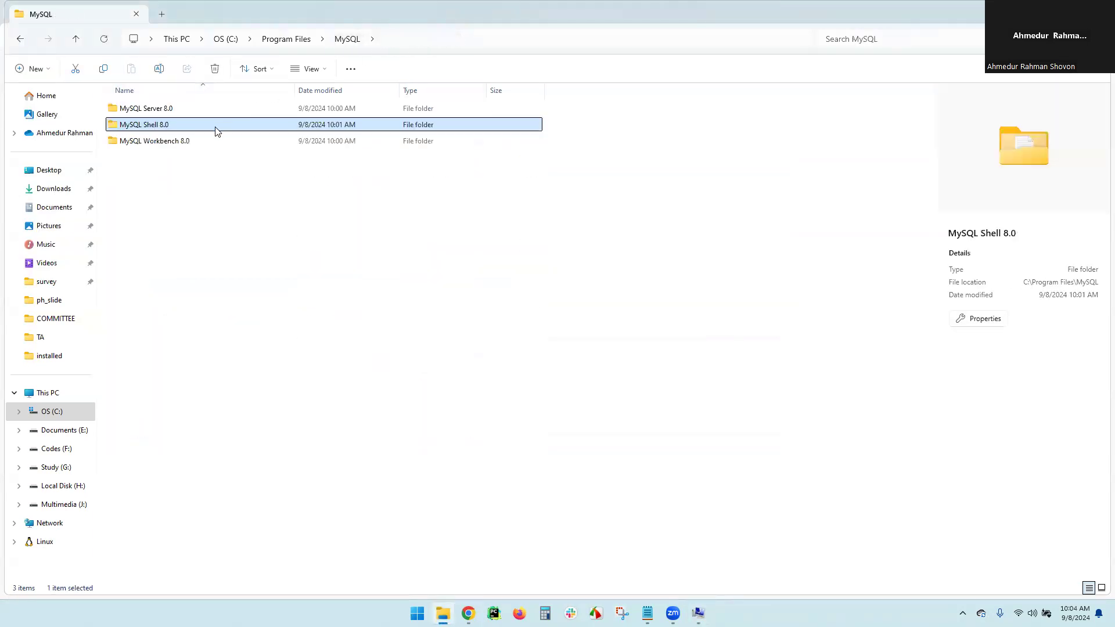
pyautogui.click(161, 110)
pyautogui.doubleClick(162, 110)
pyautogui.doubleClick(146, 110)
pyautogui.click(529, 46)
pyautogui.hotkey('ctrl', 'c')
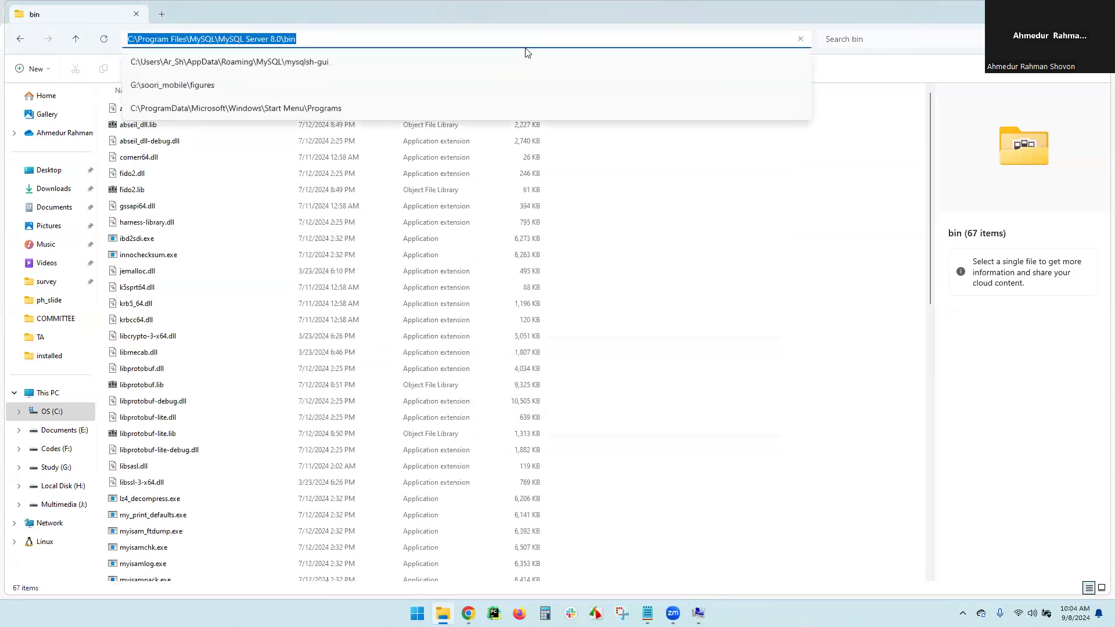
pyautogui.click(697, 613)
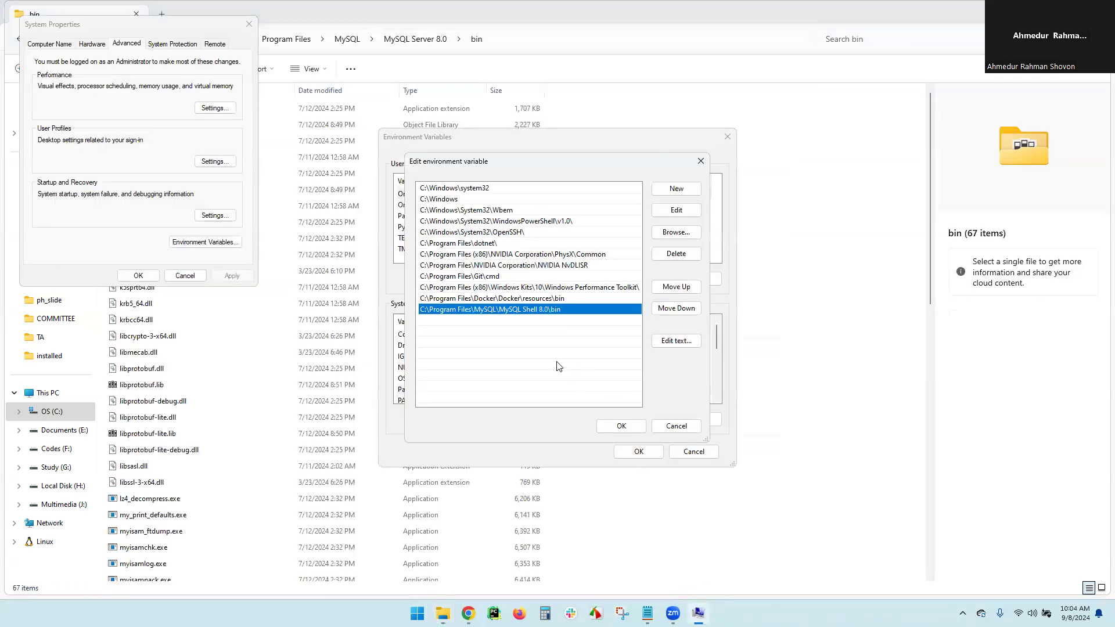
pyautogui.click(677, 190)
pyautogui.hotkey('ctrl', 'v')
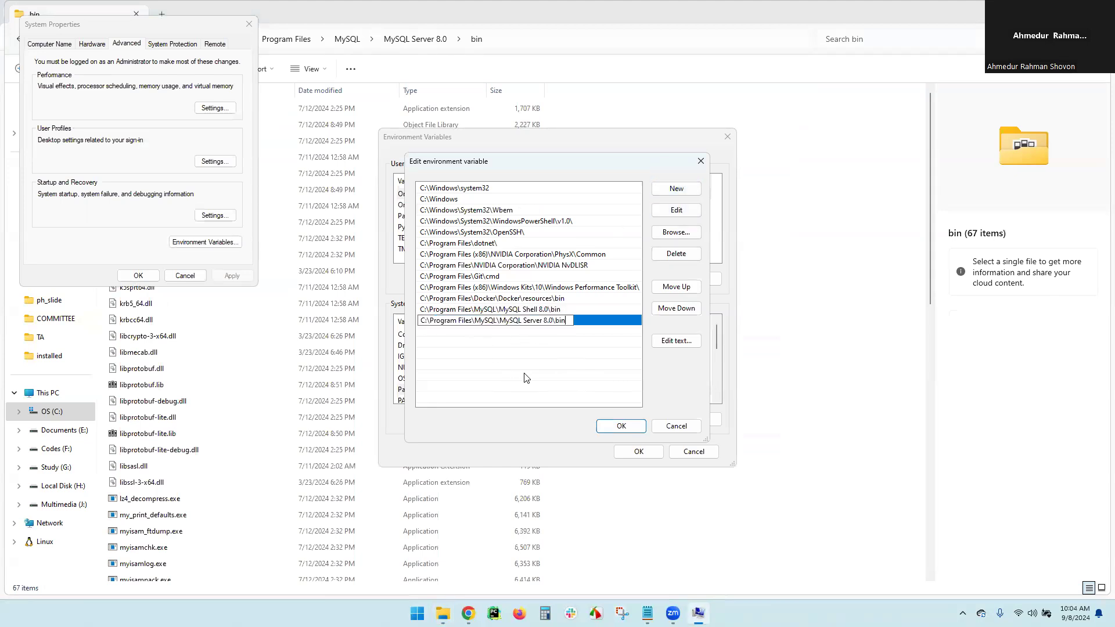
# Confirm the Path edits and close Environment Variables and System Properties, keeping the changes
pyautogui.click(620, 427)
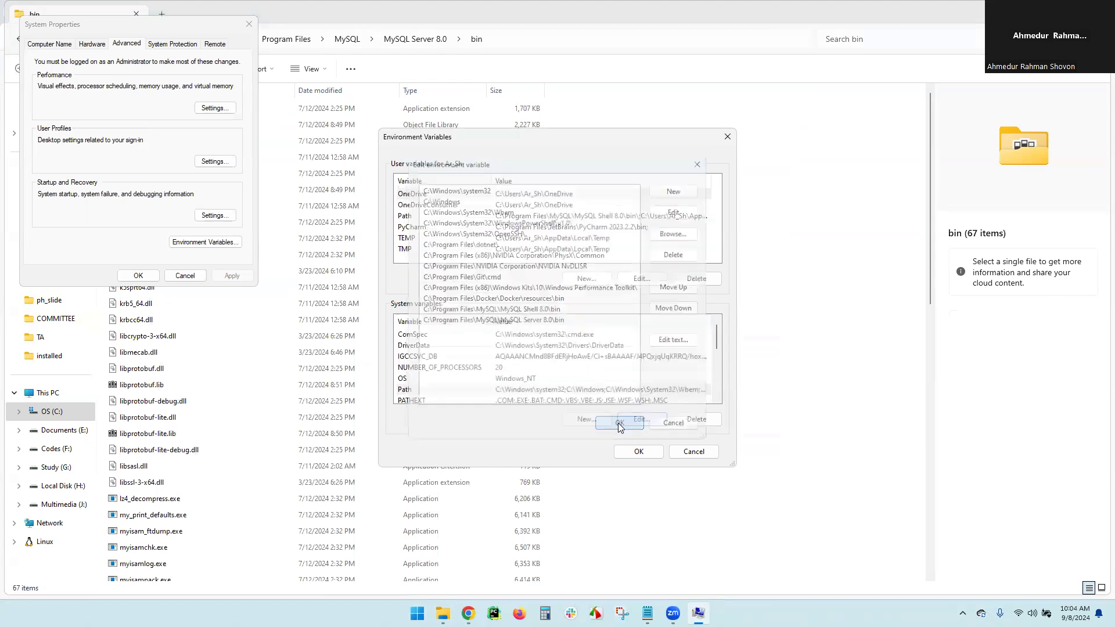
pyautogui.click(638, 452)
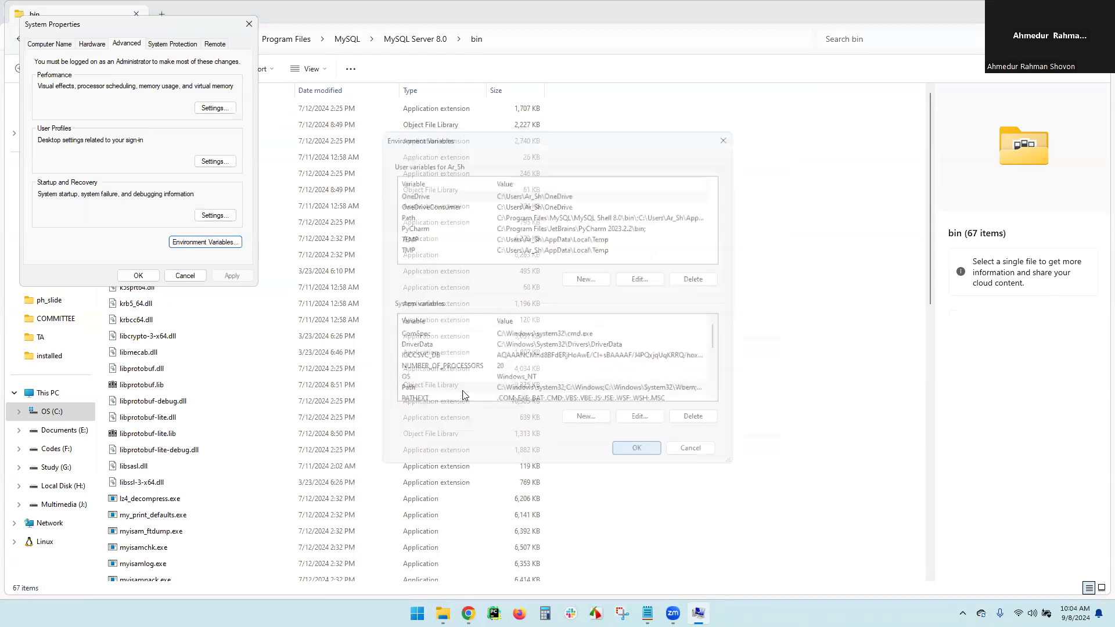
pyautogui.click(139, 275)
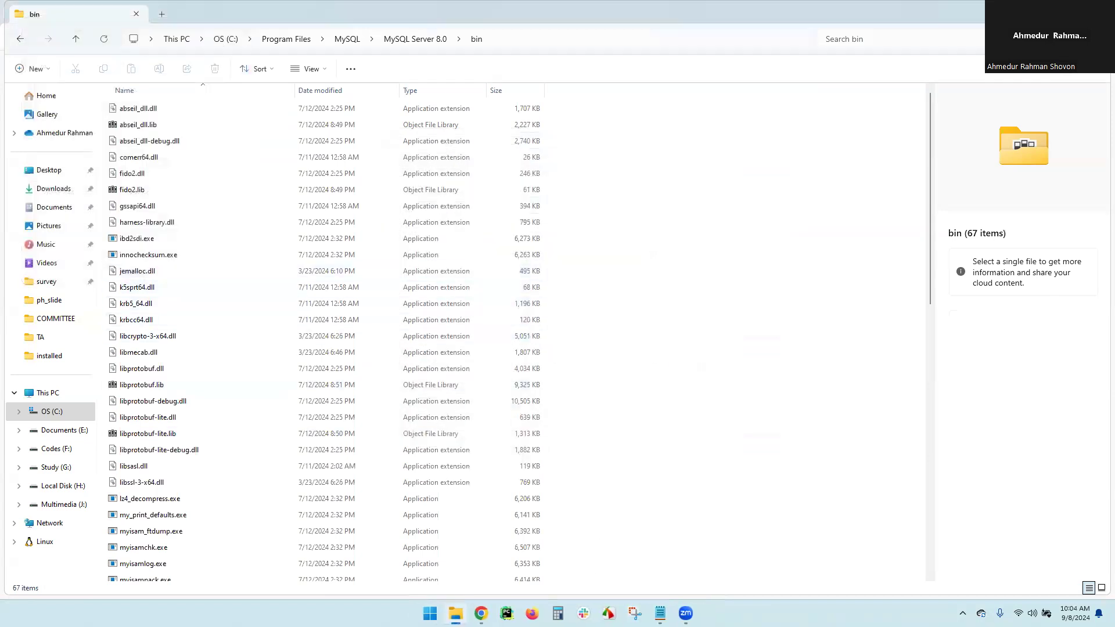
# Open Command Prompt and run mysql --version to confirm version 8.0.39
pyautogui.click(430, 613)
pyautogui.write('c')
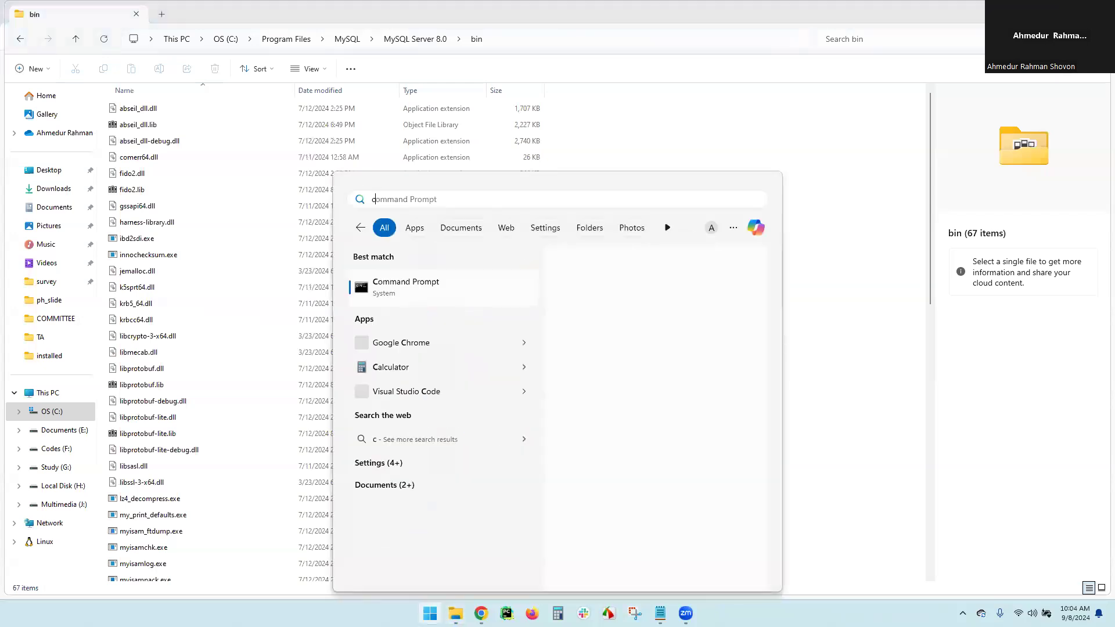
pyautogui.click(393, 283)
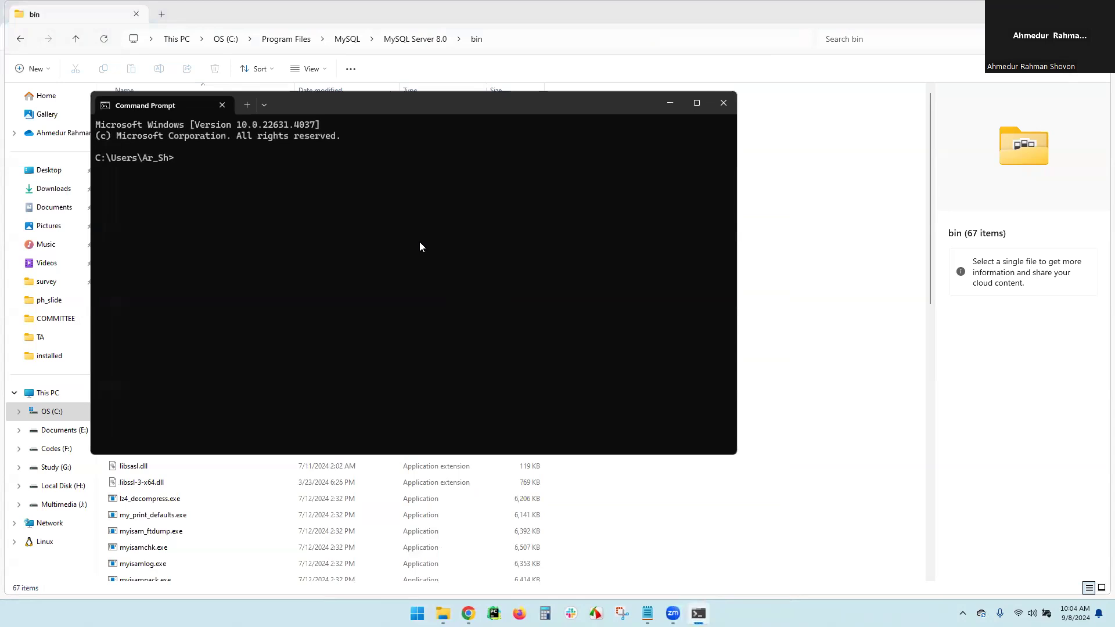
pyautogui.write('mysql --version')
pyautogui.press('Return')
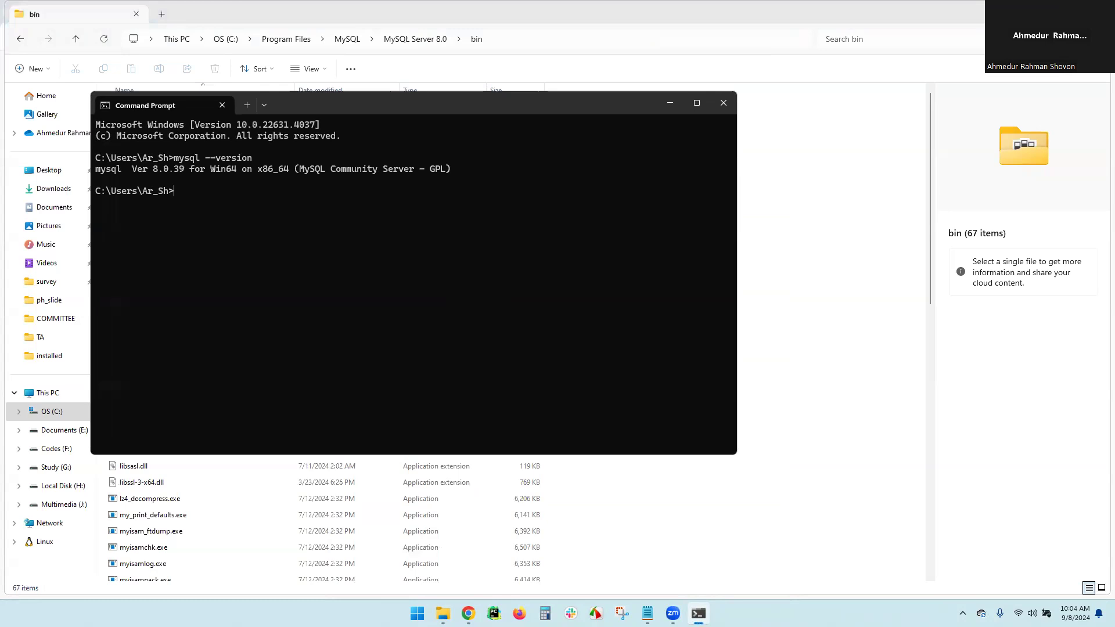
# Log in to the MySQL monitor with mysql -u root -p and the root password
pyautogui.write('mysql -u root -p')
pyautogui.press('Return')
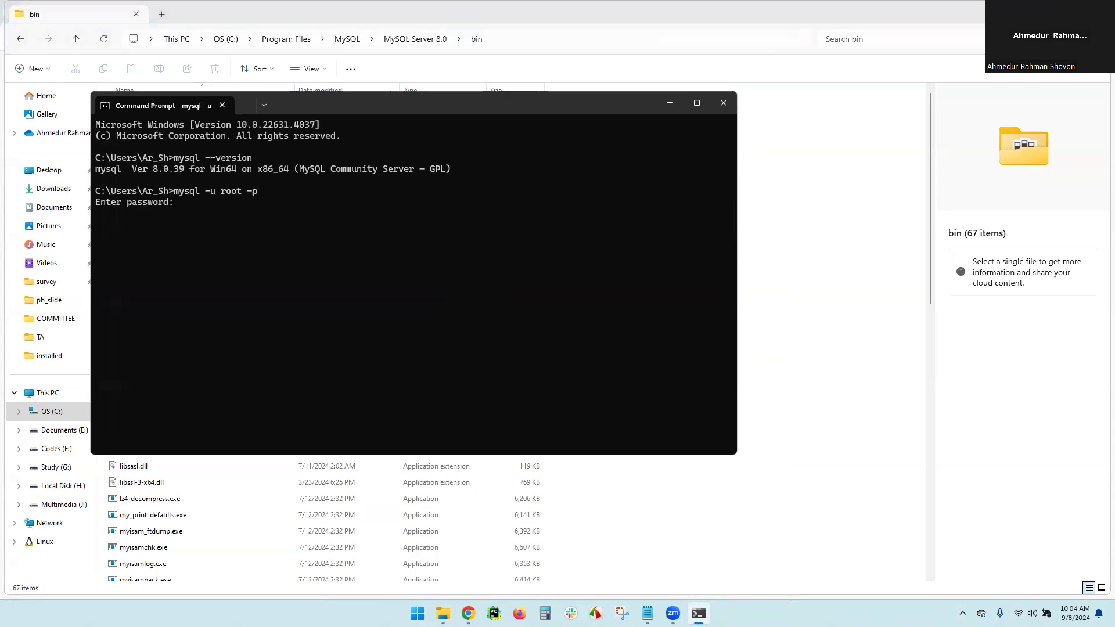
pyautogui.write('*******')
pyautogui.press('Return')
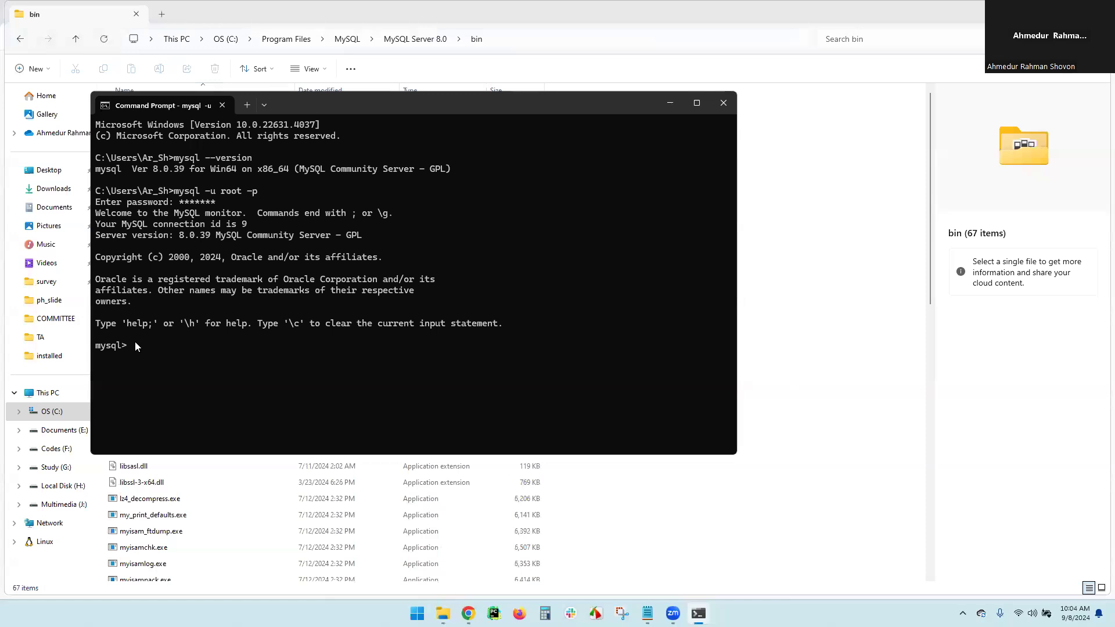
# Maximize the terminal and list the existing databases with show databases;, fixing the typo
pyautogui.click(697, 104)
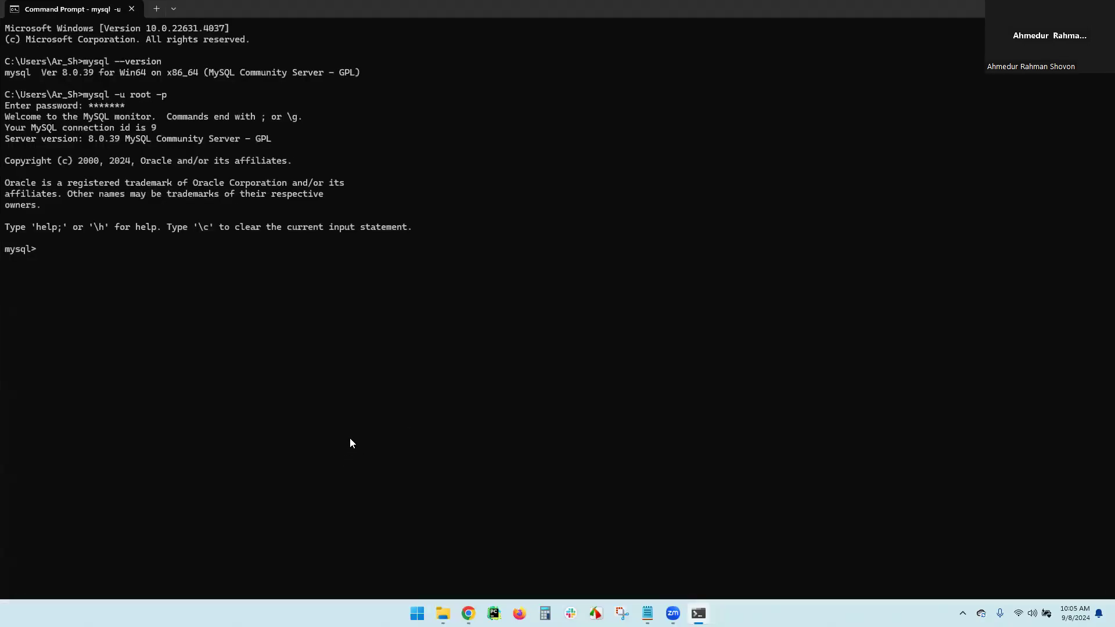
pyautogui.write('show databasses;')
pyautogui.press('Return')
pyautogui.press('Up')
pyautogui.press('Left')
pyautogui.press('Left')
pyautogui.press('Left')
pyautogui.press('Left')
pyautogui.press('BackSpace')
pyautogui.press('Return')
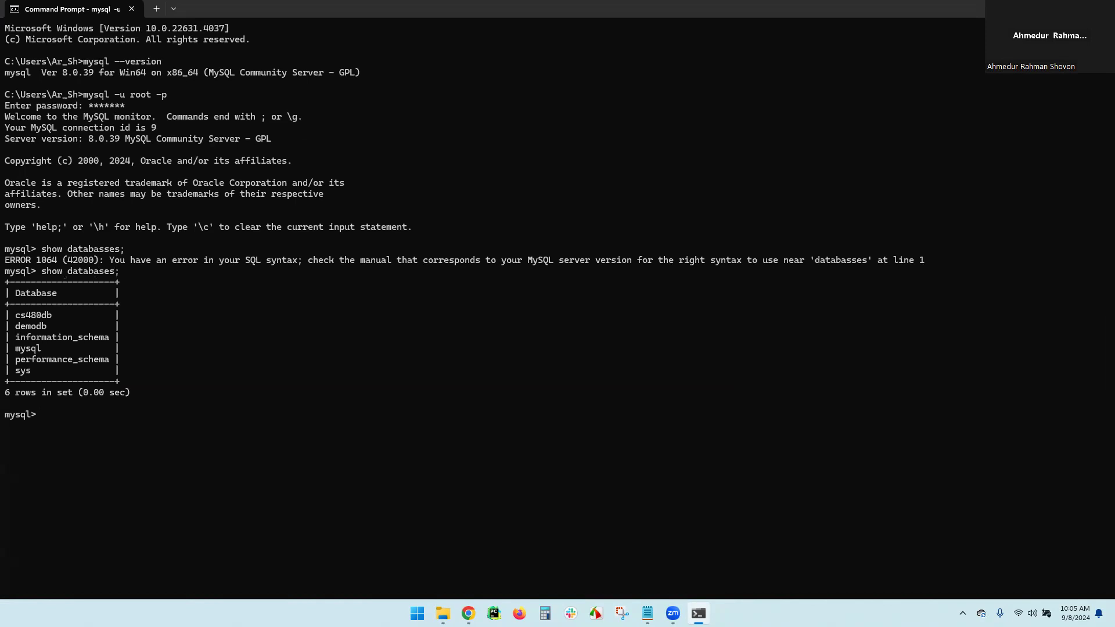
# Create a new database named csdb
pyautogui.write('create database')
pyautogui.write('cs')
pyautogui.write('_')
pyautogui.press('BackSpace')
pyautogui.write('db;')
pyautogui.press('Return')
# List the databases again to confirm csdb exists, then switch to it with use csdb;
pyautogui.press('Up')
pyautogui.press('Up')
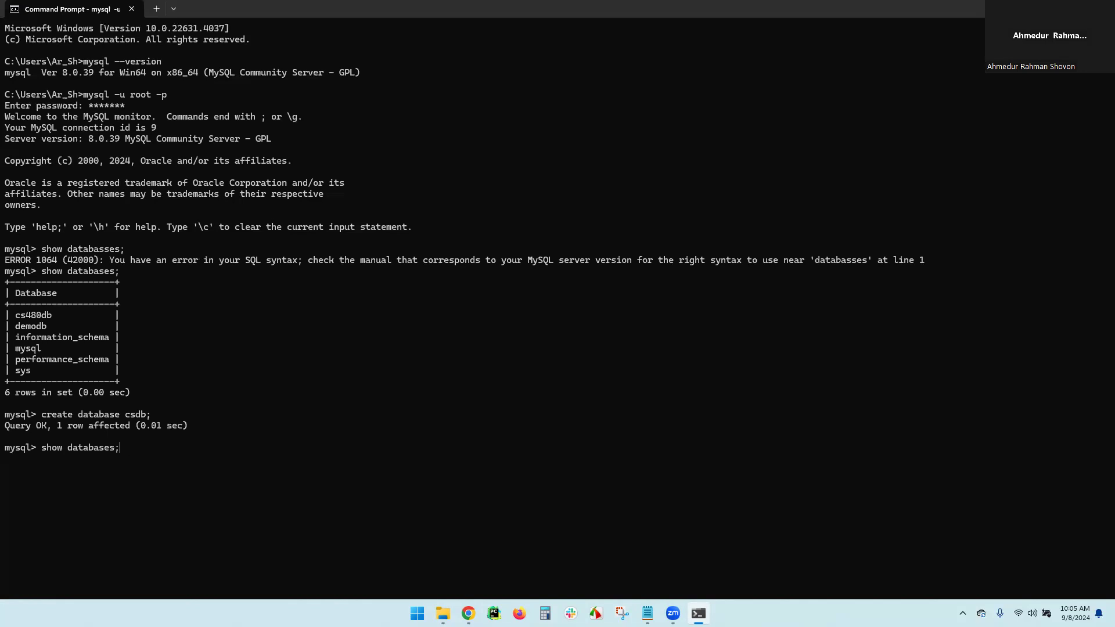
pyautogui.press('Return')
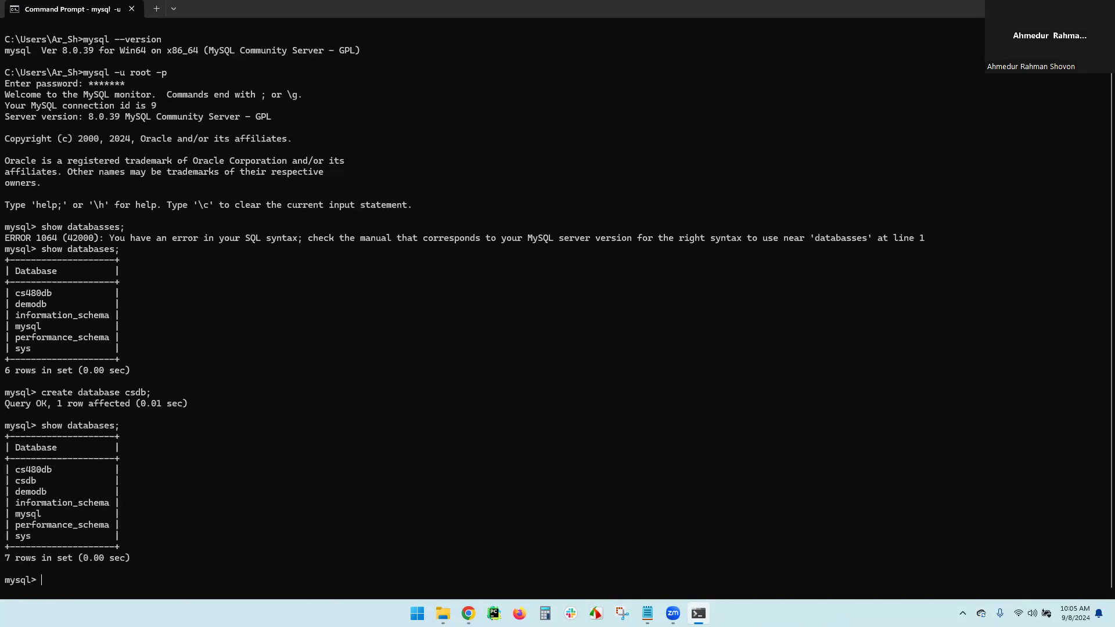
pyautogui.write('use csdb;')
pyautogui.press('Return')
# Create the student table (student_id varchar(15), student_email and student_name varchar(100)) and run show tables;
pyautogui.write('create table student(')
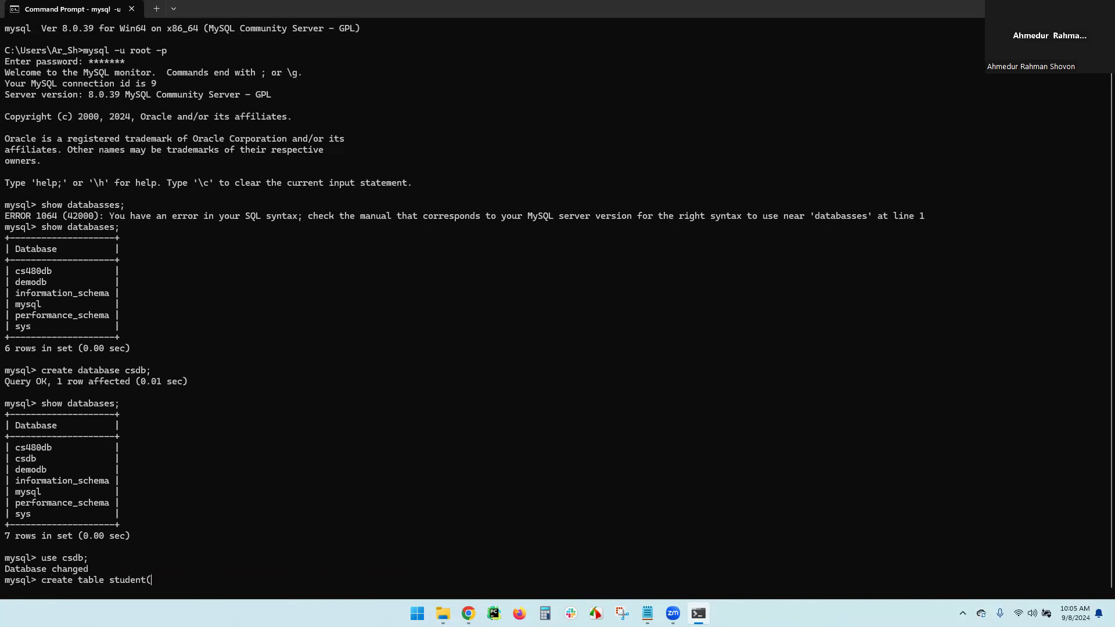
pyautogui.write('student_id varchar(15), student_')
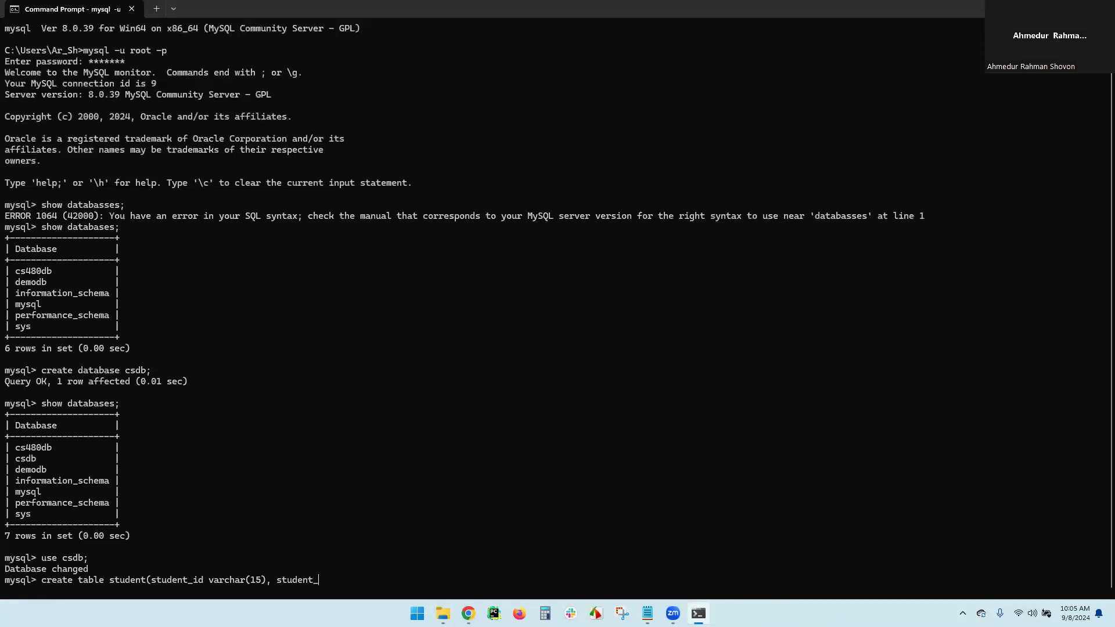
pyautogui.write('email varchar(100)')
pyautogui.press('Left')
pyautogui.write('100), student_name')
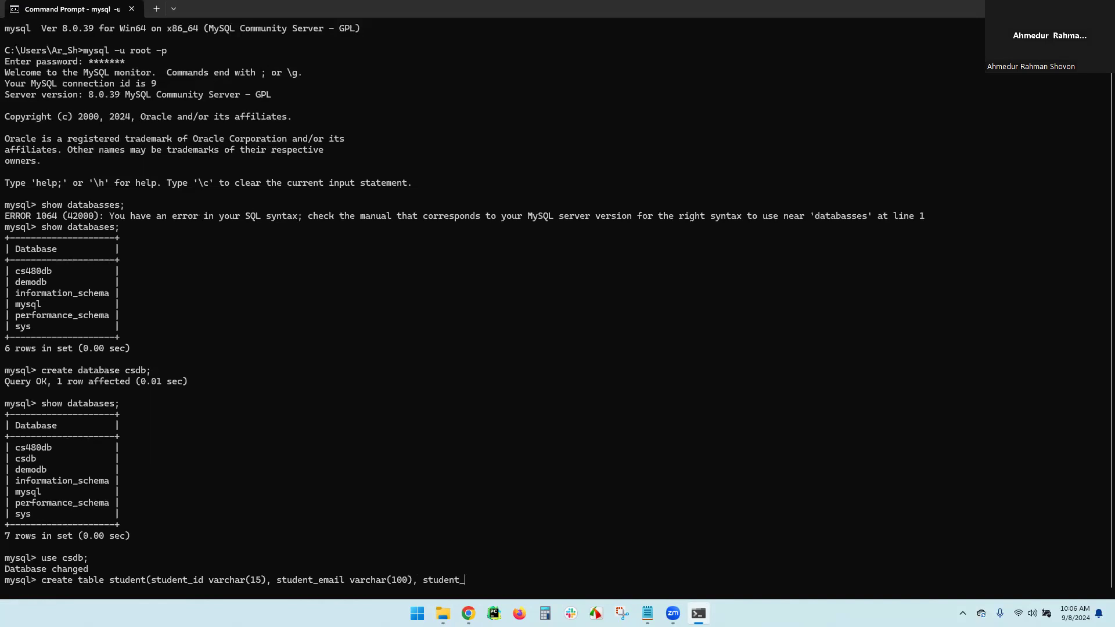
pyautogui.write(' varchar(01)')
pyautogui.press('Left')
pyautogui.write('01')
pyautogui.press('BackSpace')
pyautogui.press('BackSpace')
pyautogui.write('100));')
pyautogui.press('Return')
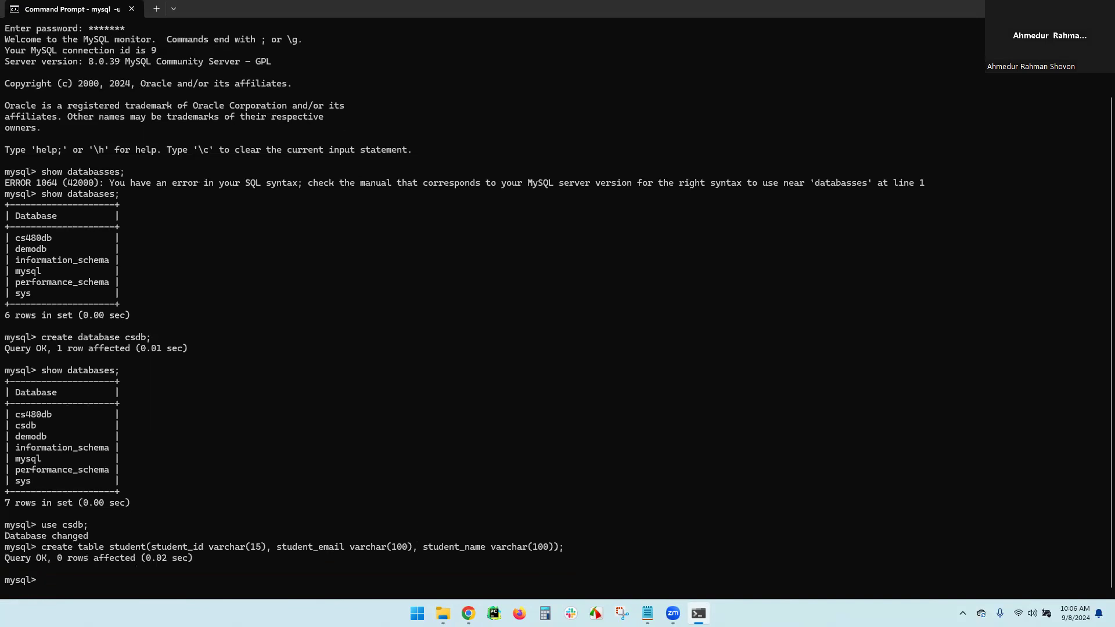
pyautogui.write('show tables;')
pyautogui.press('Return')
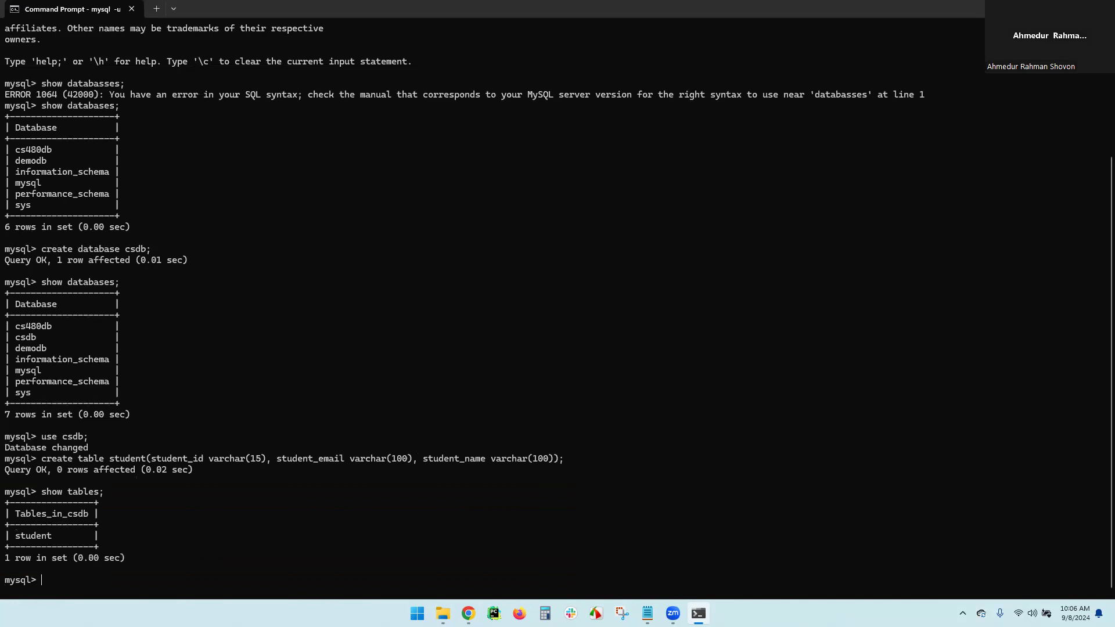
# Insert a student row with id '1234', a demo e-mail, and name 'demo user'
pyautogui.write('create')
pyautogui.press('BackSpace')
pyautogui.press('BackSpace')
pyautogui.press('BackSpace')
pyautogui.press('BackSpace')
pyautogui.press('BackSpace')
pyautogui.press('BackSpace')
pyautogui.write('insert into student')
pyautogui.write('()')
pyautogui.press('Left')
pyautogui.write('values(')
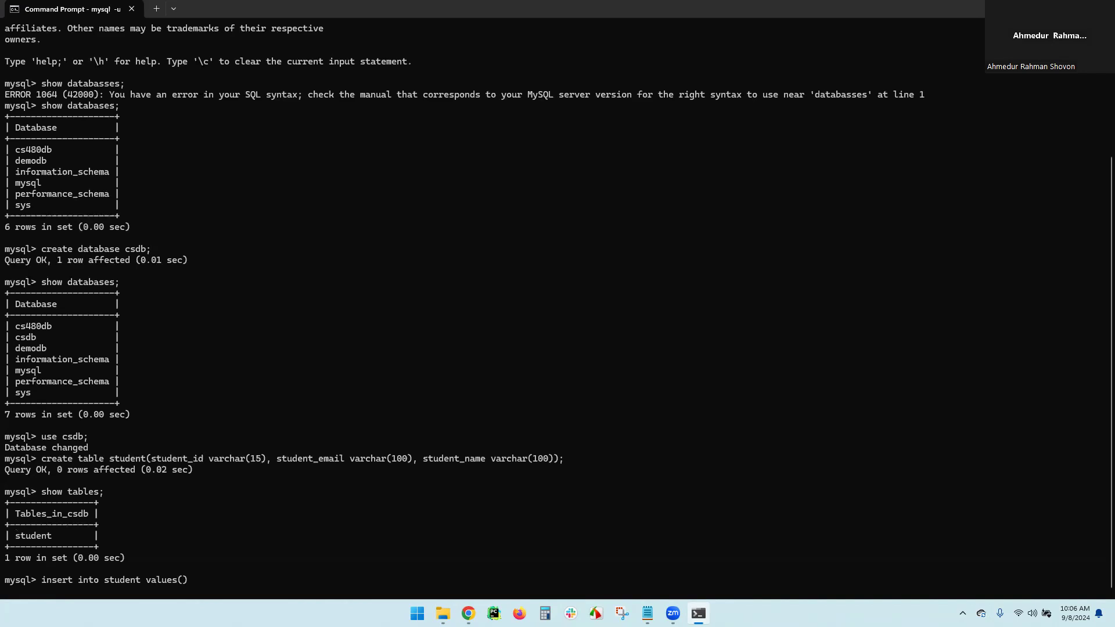
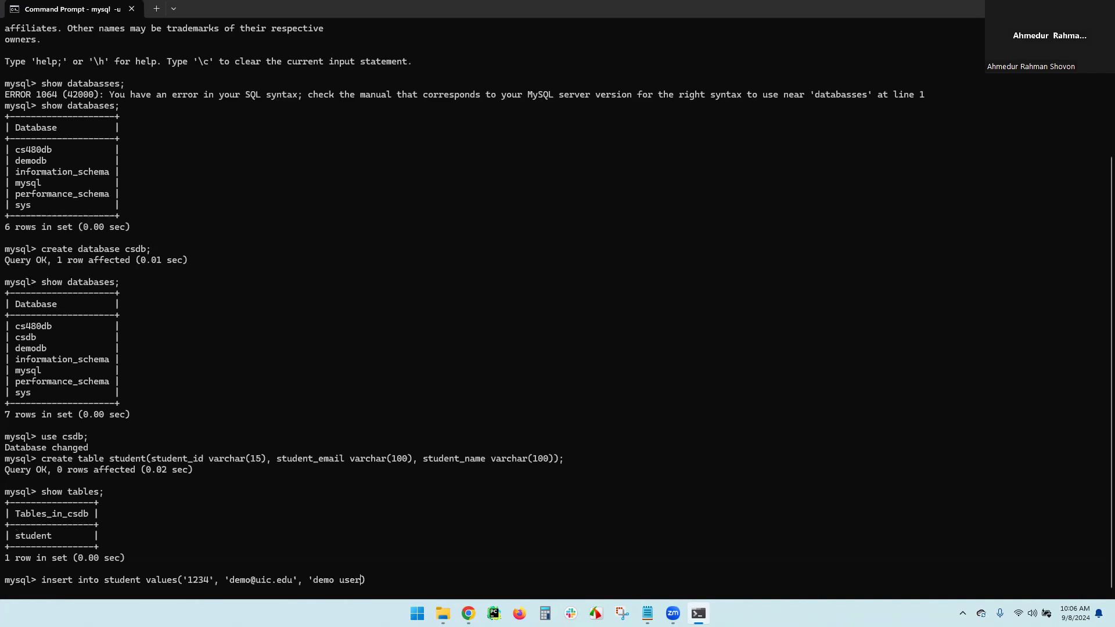
pyautogui.write("');")
pyautogui.press('Return')
# Display all rows of the student table with SELECT * FROM student;
pyautogui.write('ec')
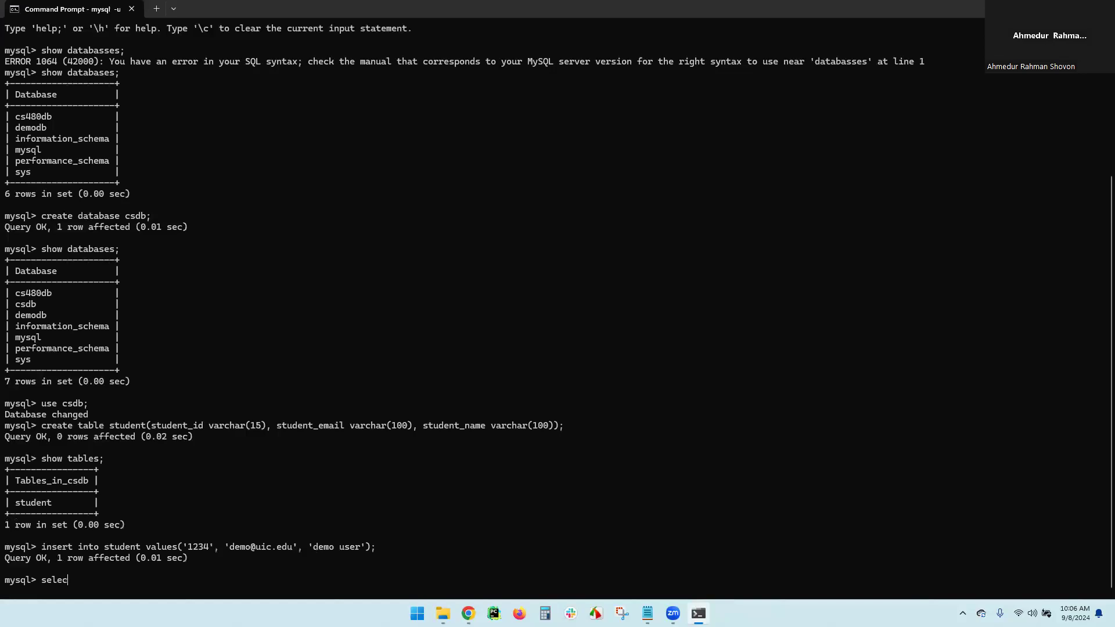
pyautogui.write('t * from s')
pyautogui.press('BackSpace')
pyautogui.press('BackSpace')
pyautogui.press('BackSpace')
pyautogui.write('student;')
pyautogui.press('Return')
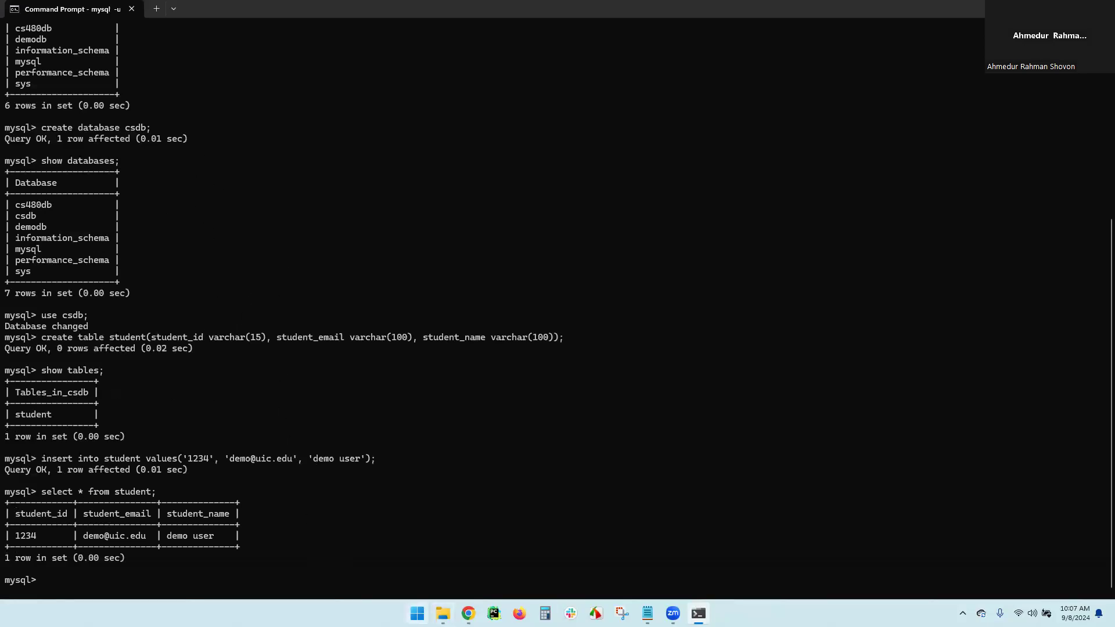
# Launch MySQL Shell from Start search and switch it to SQL mode with \sql
pyautogui.click(417, 613)
pyautogui.write('mysq')
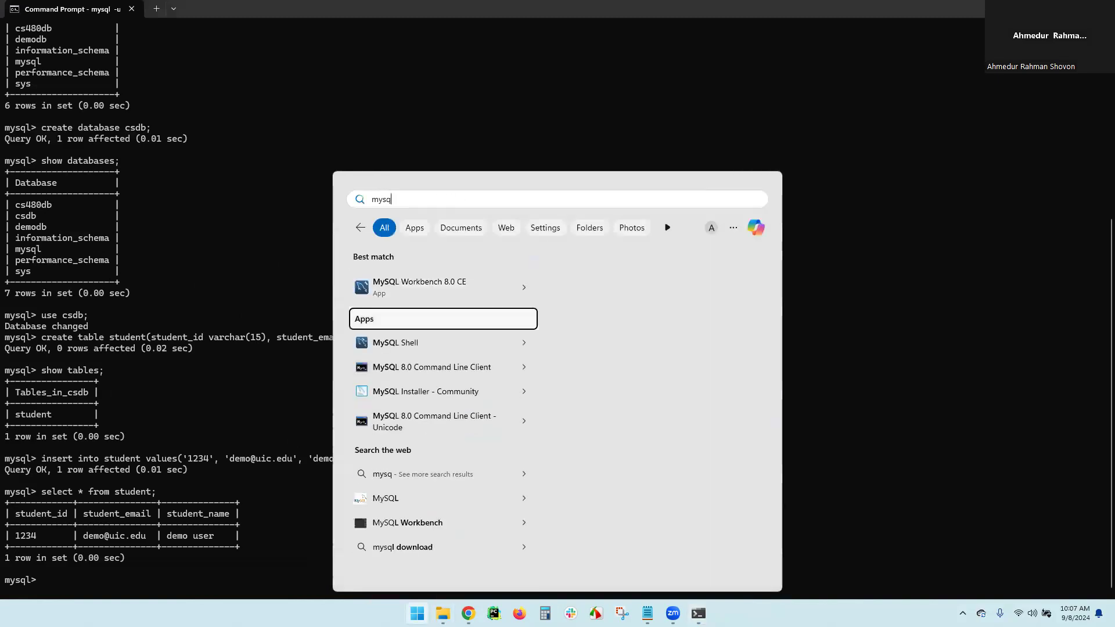
pyautogui.press('Down')
pyautogui.press('Return')
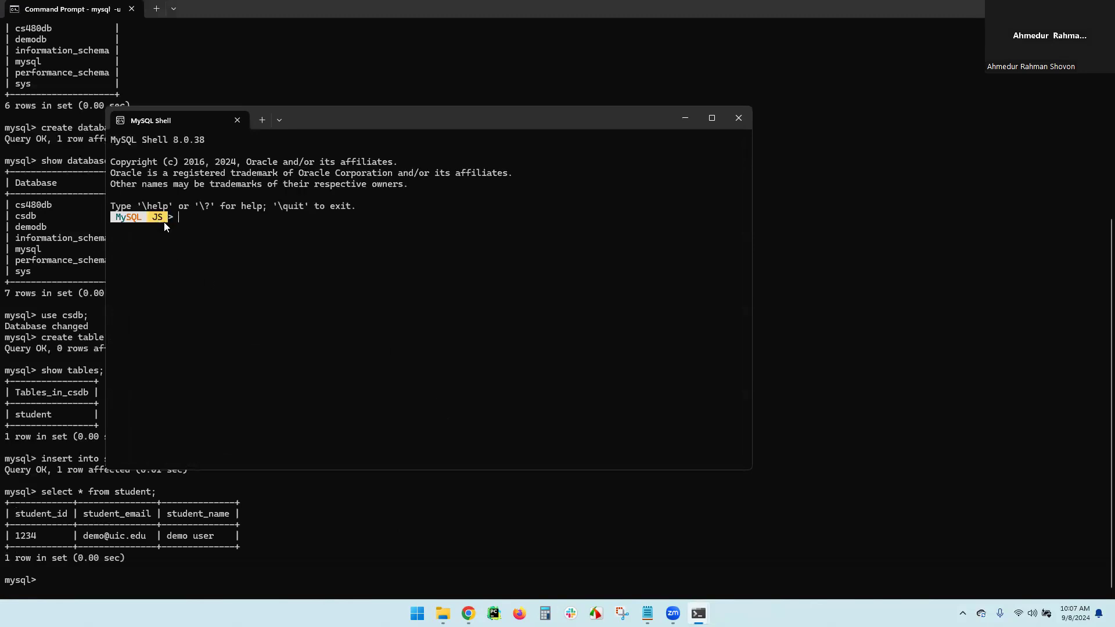
pyautogui.write('\\sql')
pyautogui.press('Return')
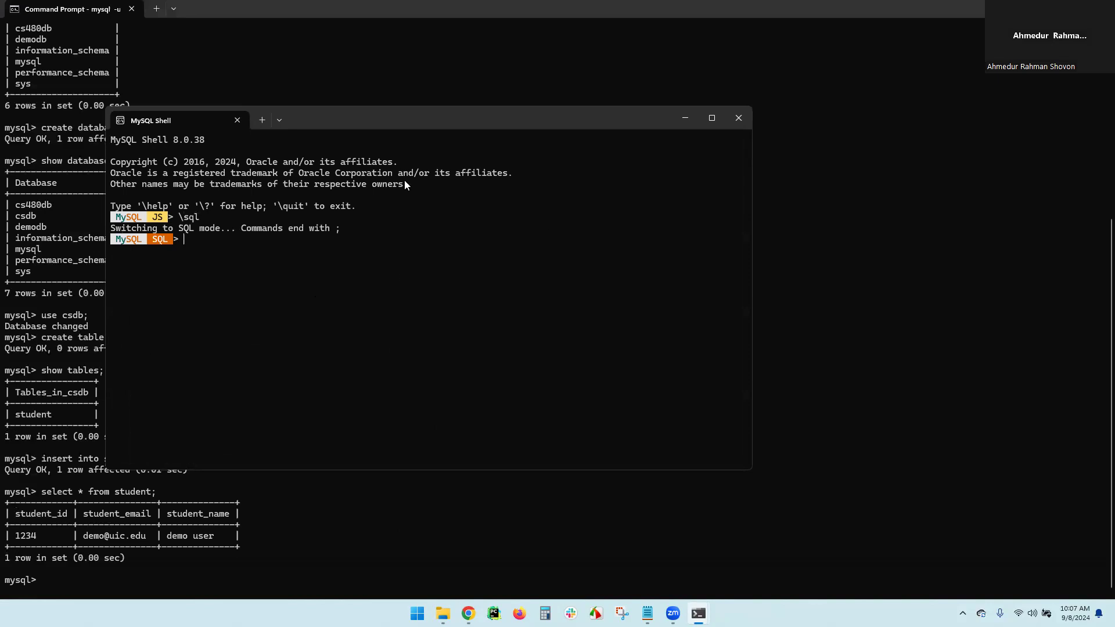
# Maximize the shell and enter \connect root@localhost:3306 at the prompt
pyautogui.click(711, 117)
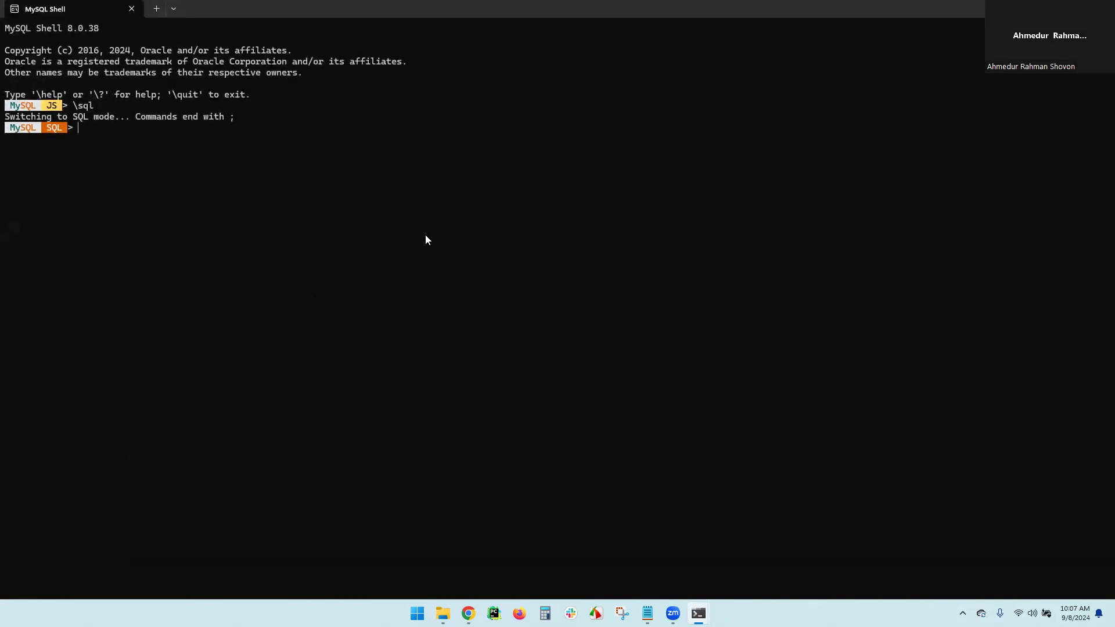
pyautogui.write('\\connect')
pyautogui.write('root@localhost:3306')
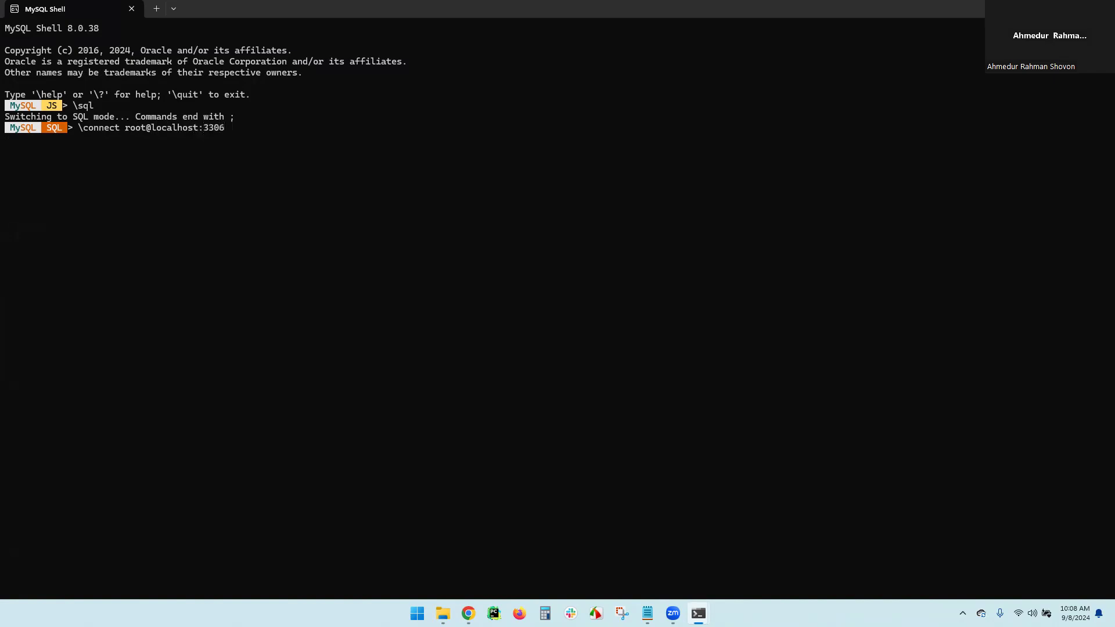
# Connect to the local server on port 3306 and run show databases; to see csdb
pyautogui.press('Return')
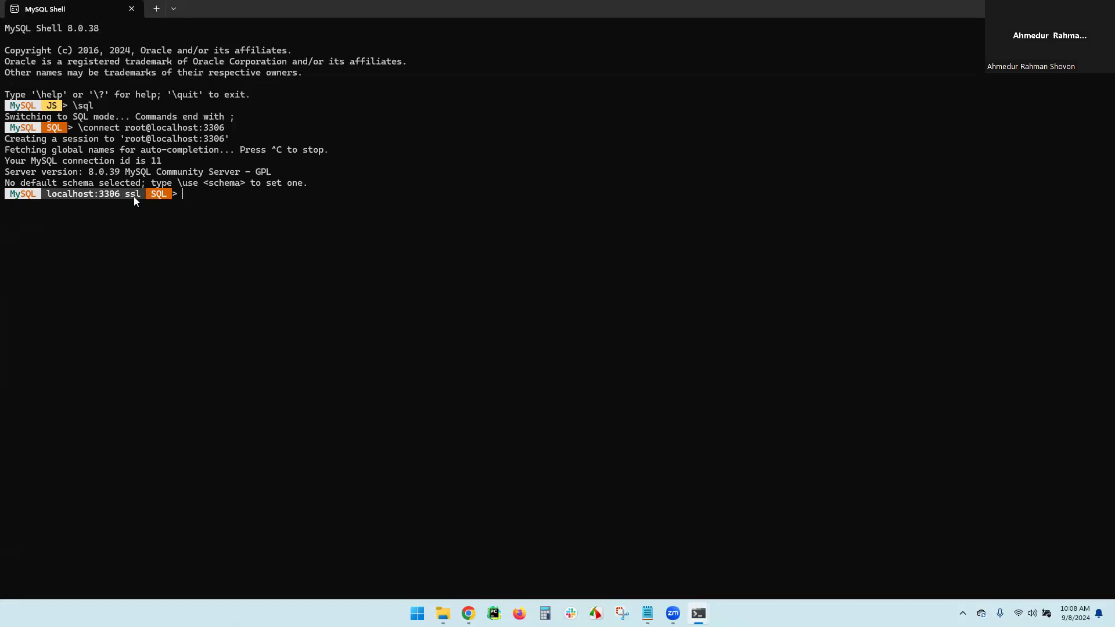
pyautogui.write('show databases;')
pyautogui.press('Return')
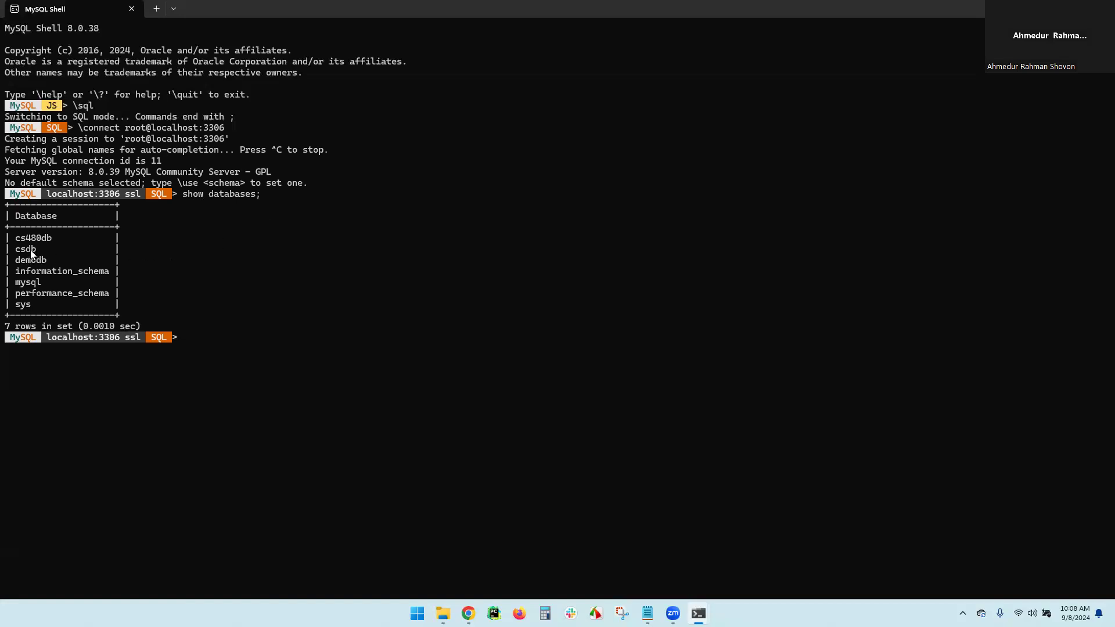
# Switch to csdb with use csdb; and list its tables with SHOW TABLES;
pyautogui.write('use csdb;')
pyautogui.press('Return')
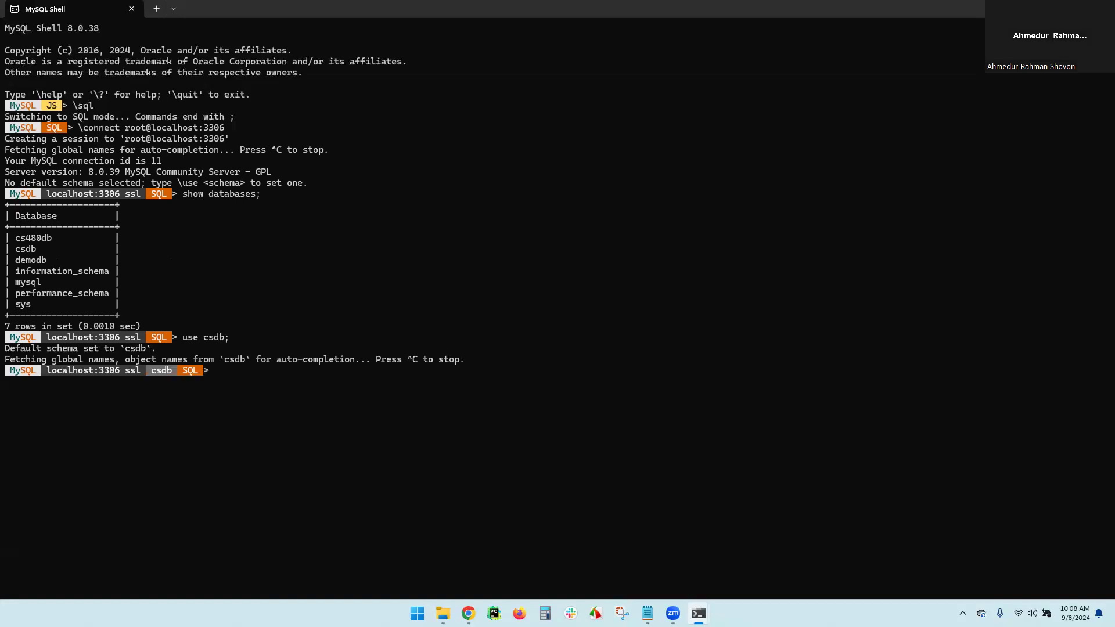
pyautogui.write('show ta')
pyautogui.press('Tab')
pyautogui.write('S;')
pyautogui.press('Return')
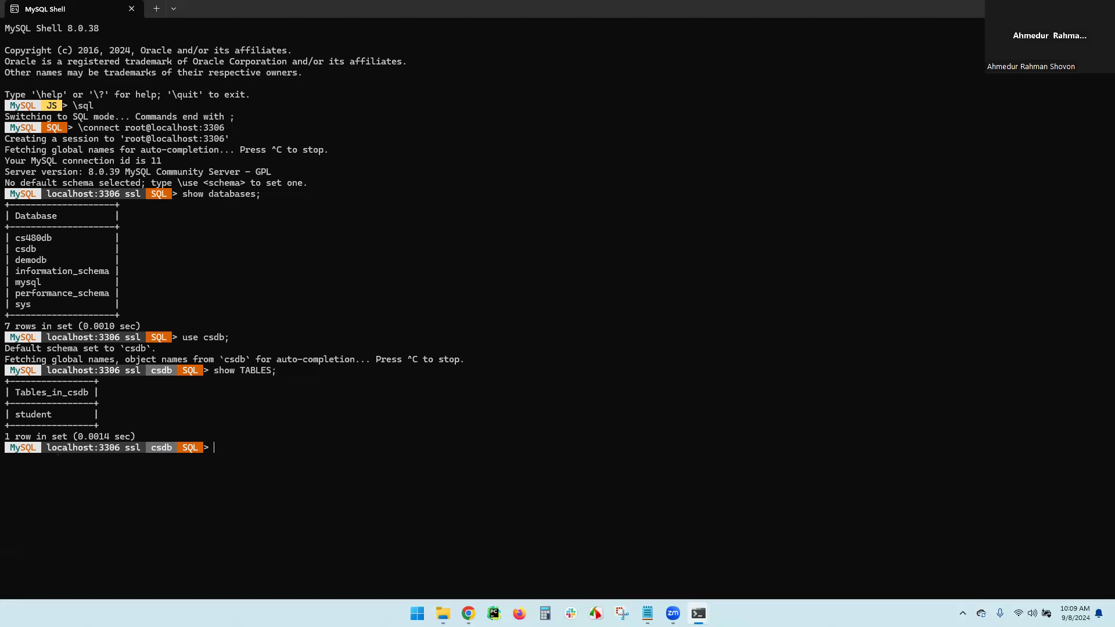
# Run SELECT * FROM student; to see the 1234 demo row, then snap the shell beside Command Prompt
pyautogui.write('SELECT * FROM st')
pyautogui.press('Tab')
pyautogui.write(';')
pyautogui.press('Return')
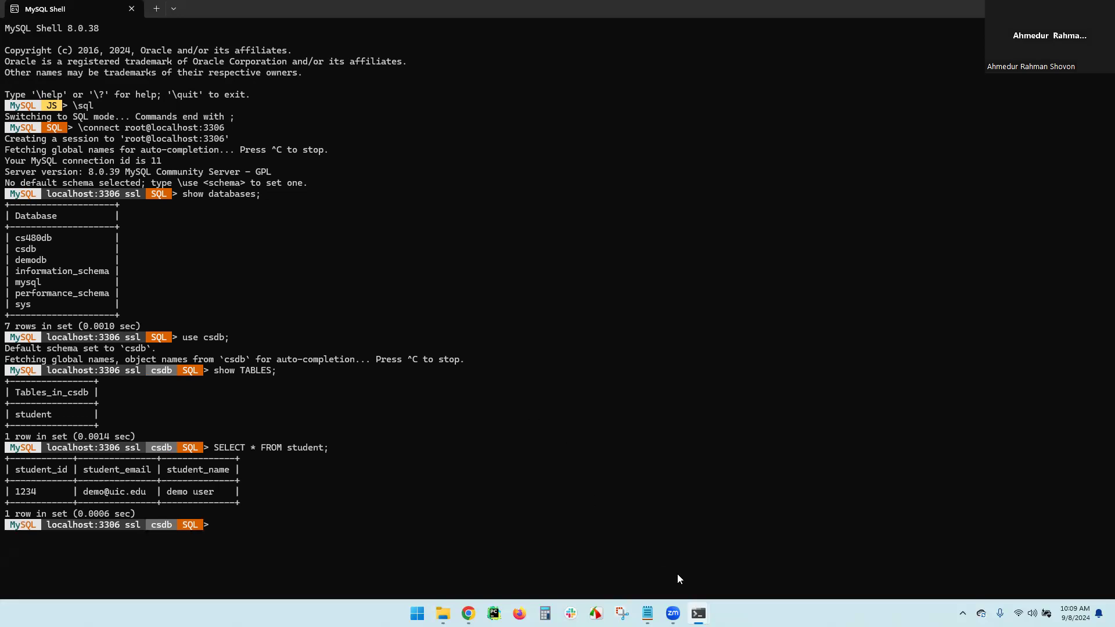
pyautogui.press('super+Left')
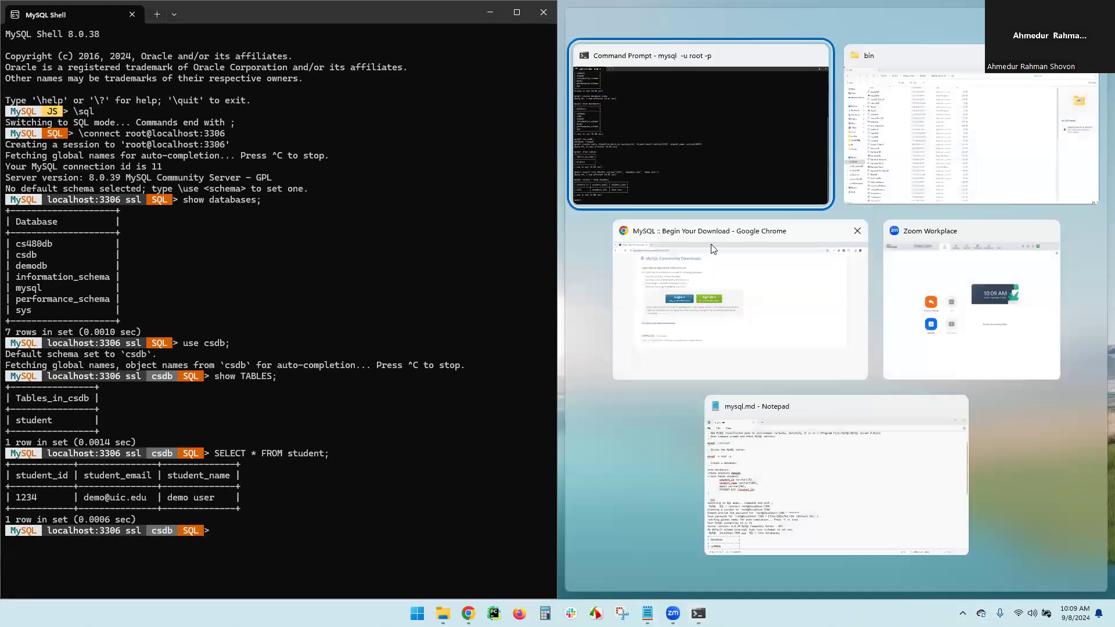
pyautogui.click(691, 116)
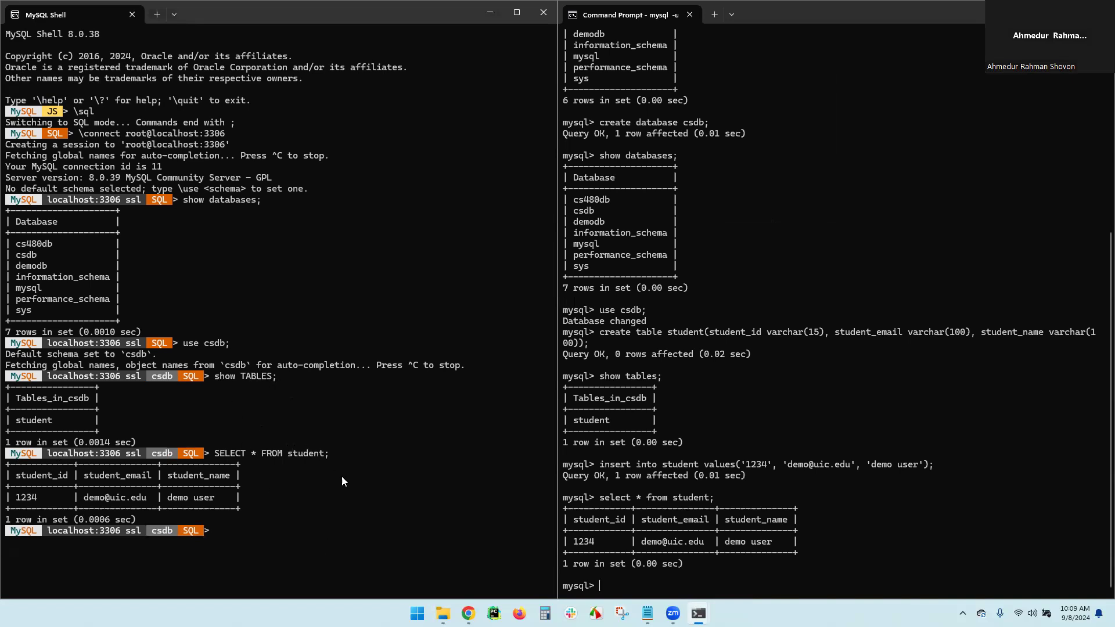
# Launch MySQL Workbench 8.0 CE from Start search and open the Local instance MySQL80 connection
pyautogui.click(417, 614)
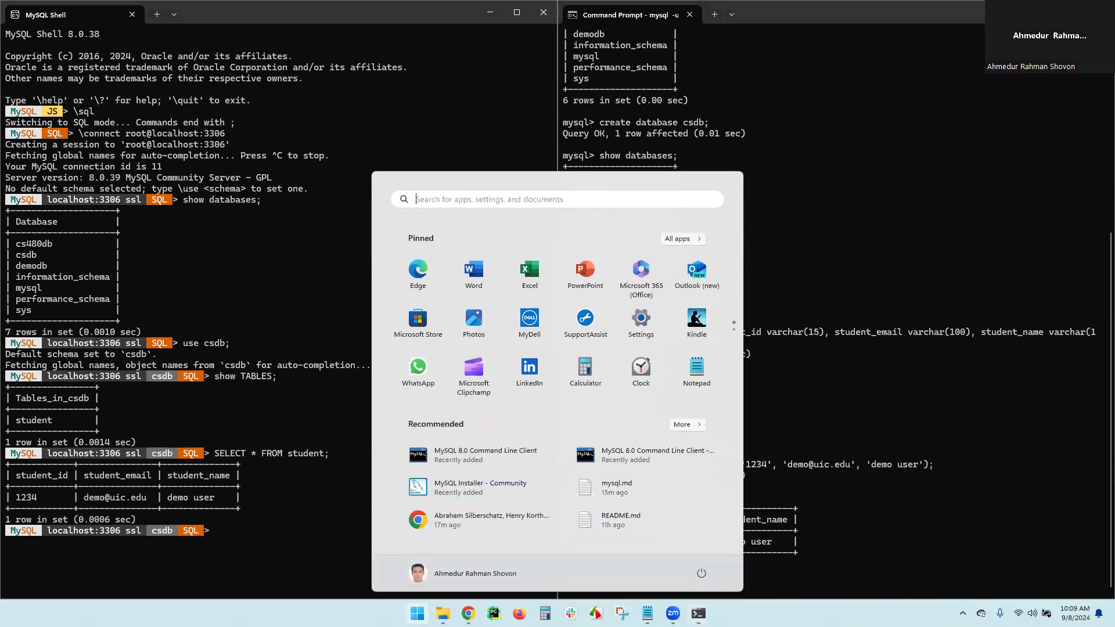
pyautogui.write('my')
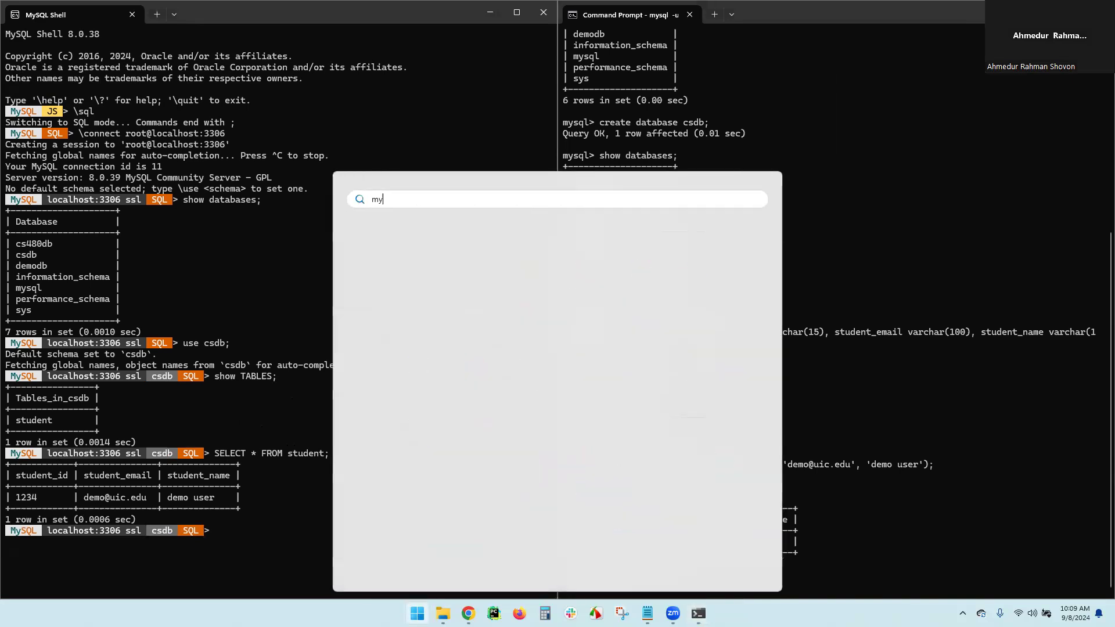
pyautogui.click(455, 300)
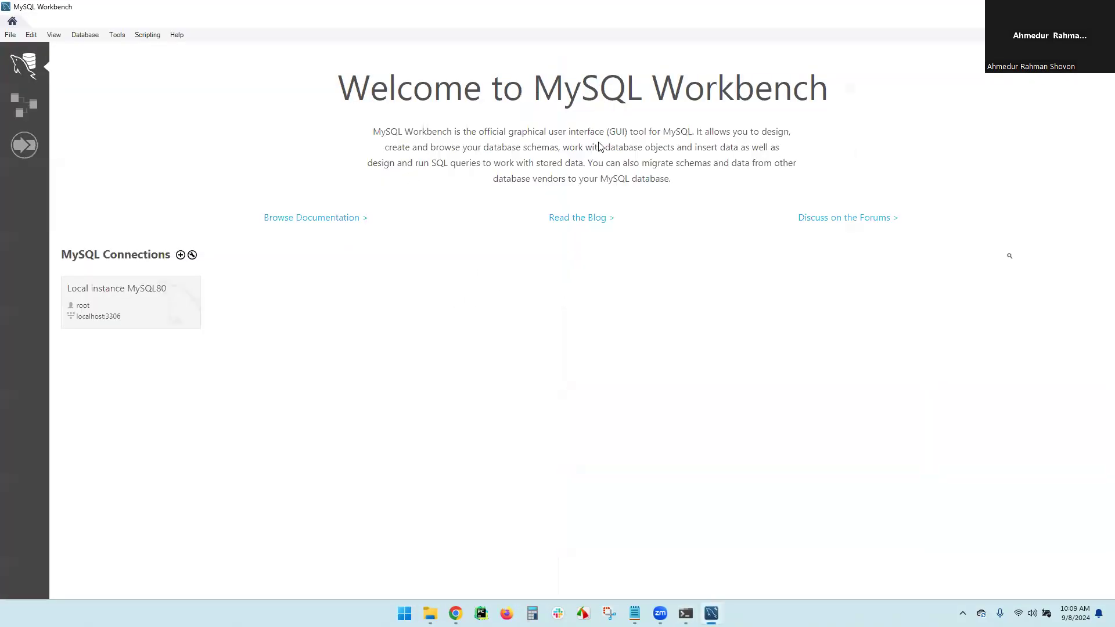
pyautogui.click(106, 307)
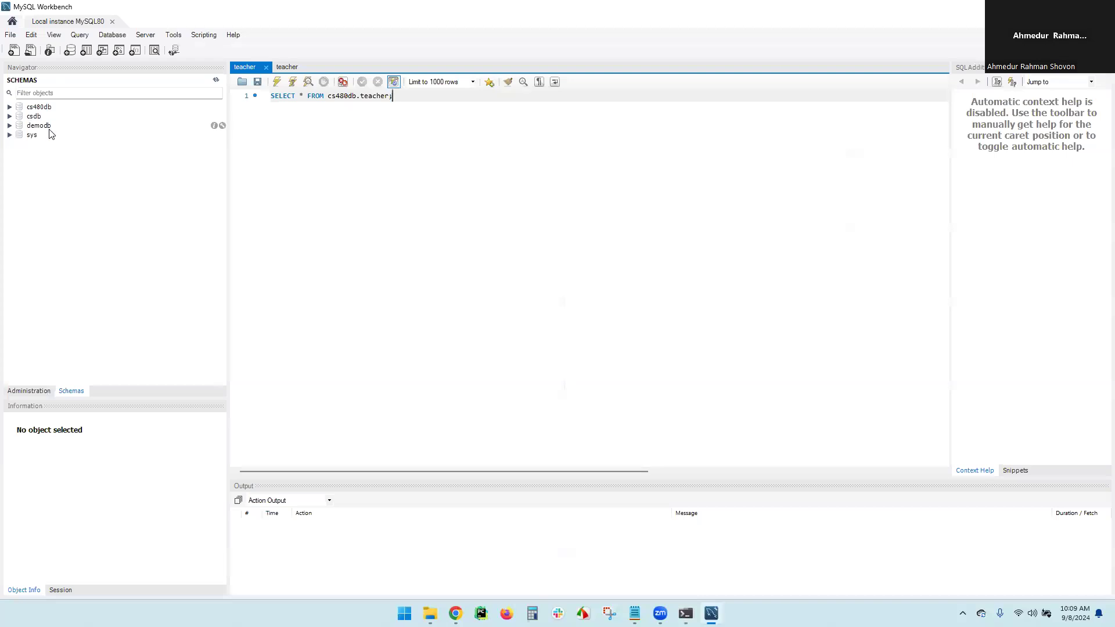
# Expand csdb > Tables > student in the Navigator and display the student table's rows
pyautogui.click(10, 116)
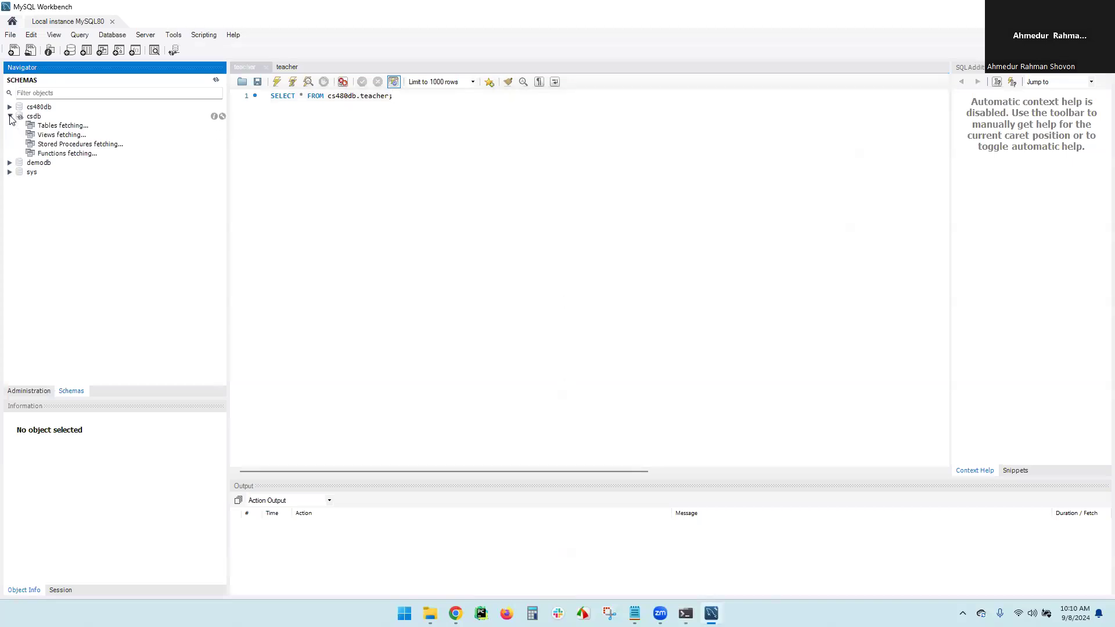
pyautogui.click(21, 125)
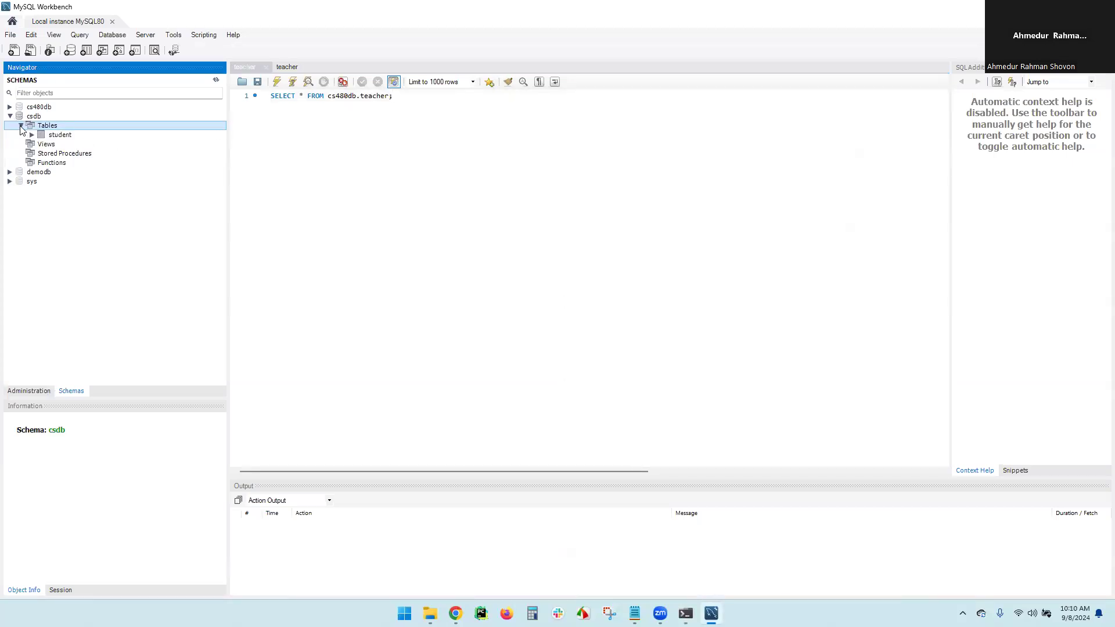
pyautogui.click(32, 135)
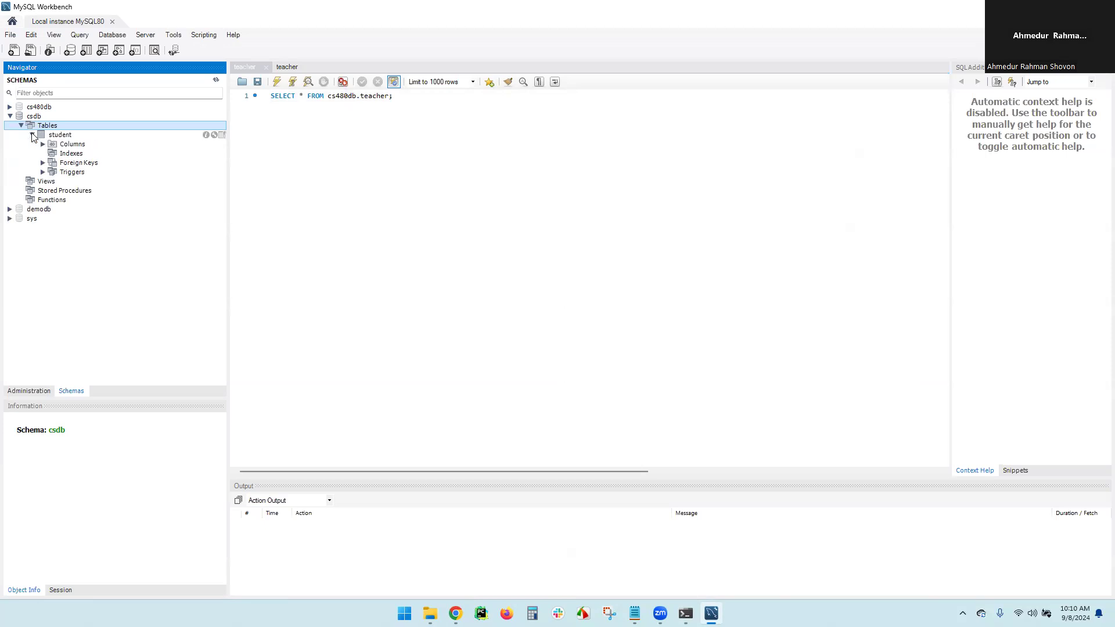
pyautogui.click(82, 136)
pyautogui.click(222, 134)
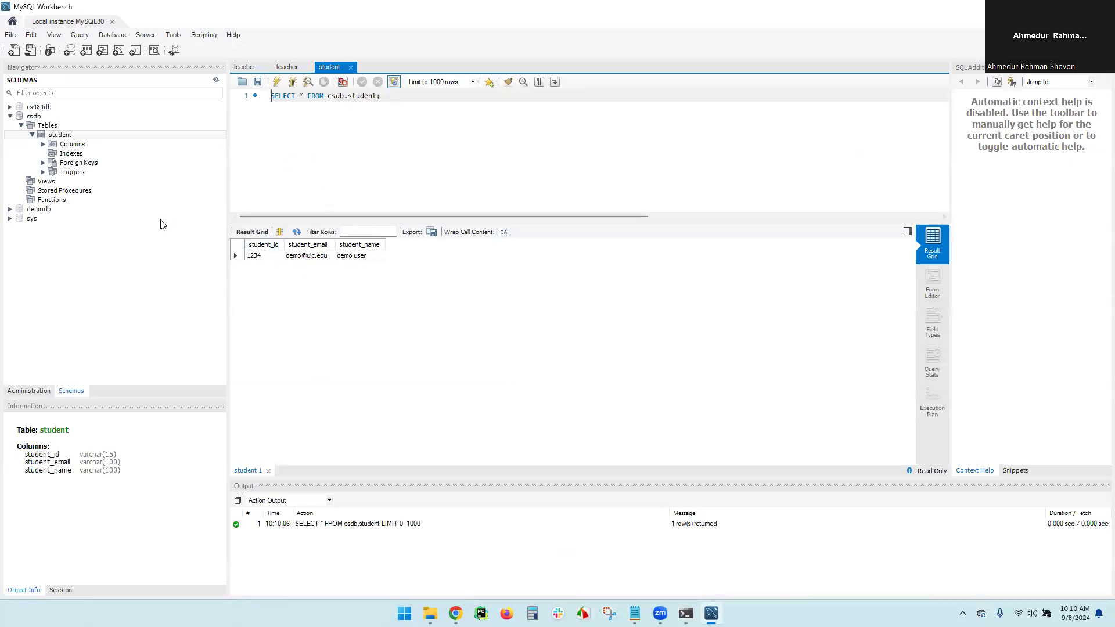
pyautogui.click(47, 127)
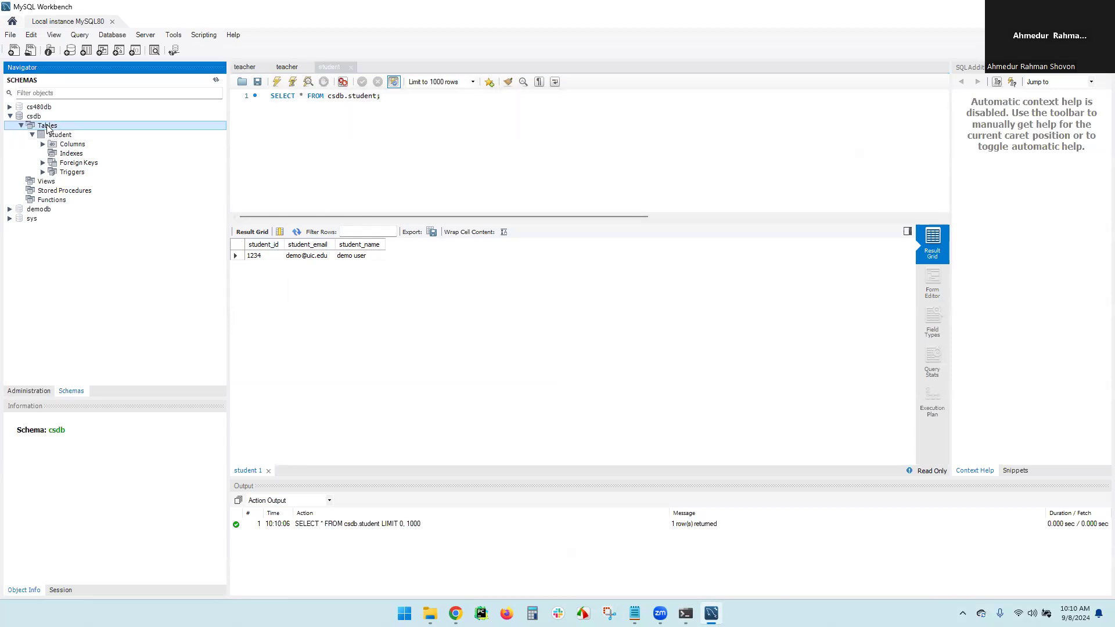
pyautogui.rightClick(48, 127)
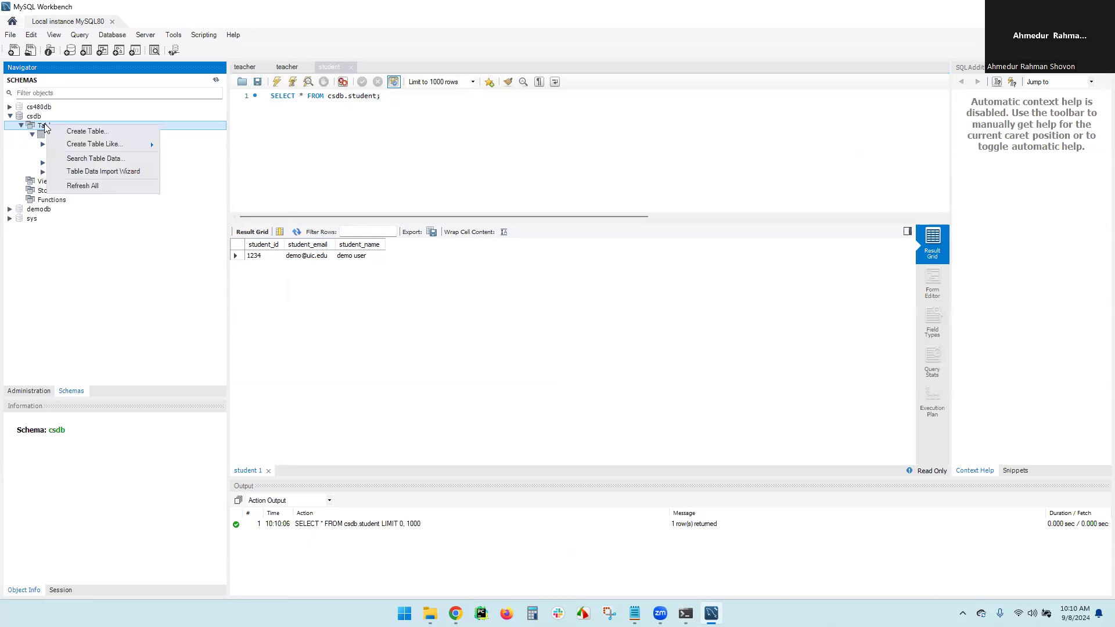
# Start a new table in csdb and name it teacher
pyautogui.click(80, 133)
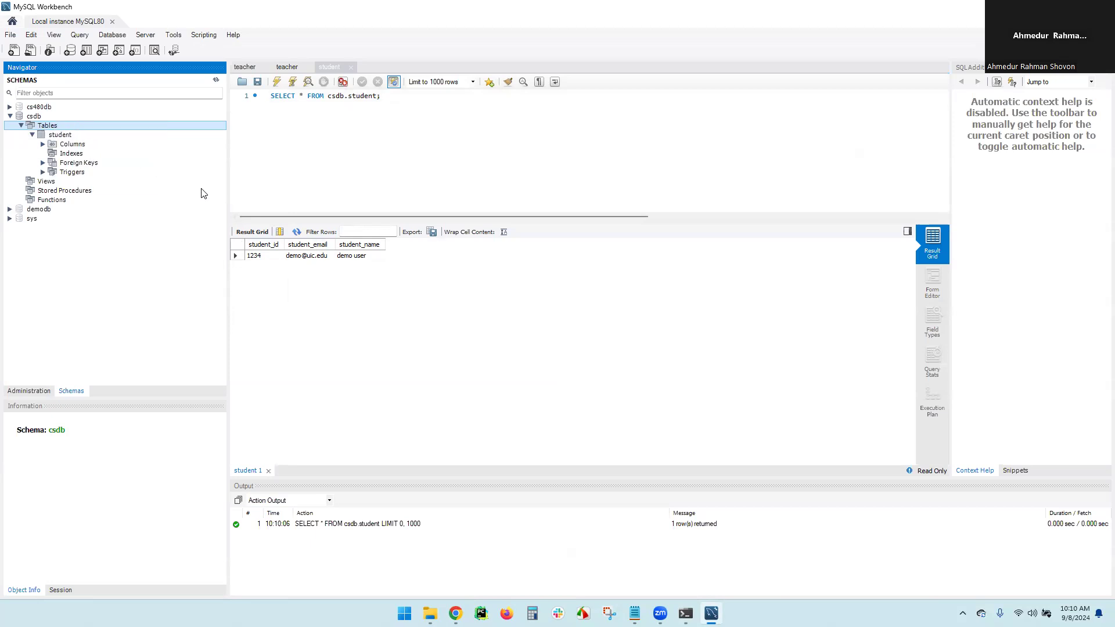
pyautogui.click(393, 88)
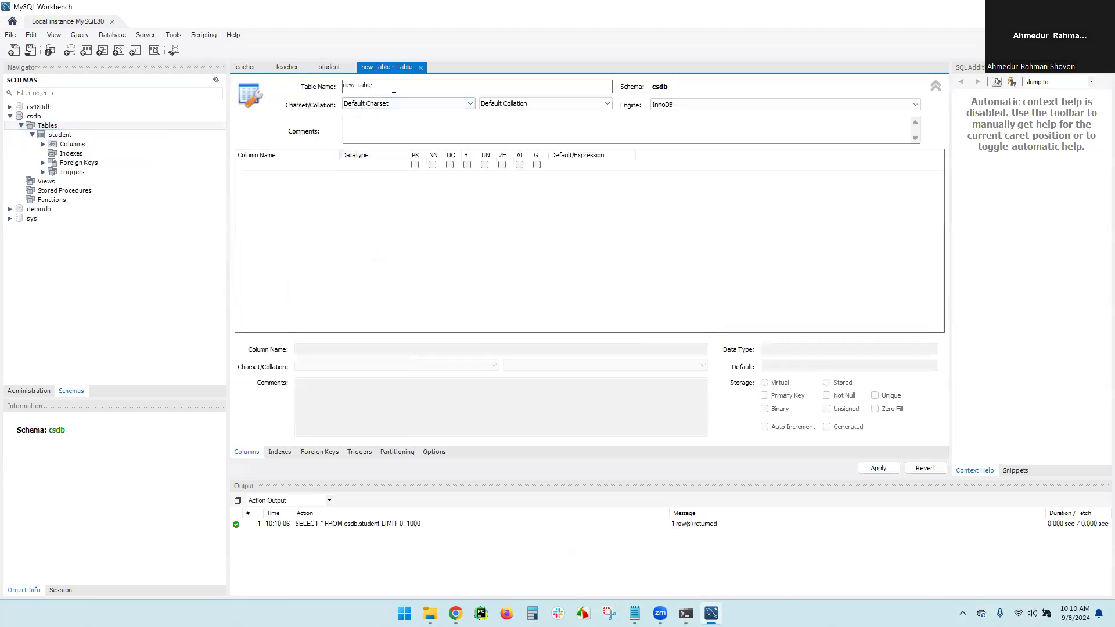
pyautogui.hotkey('ctrl', 'a')
pyautogui.write('teache')
pyautogui.click(267, 170)
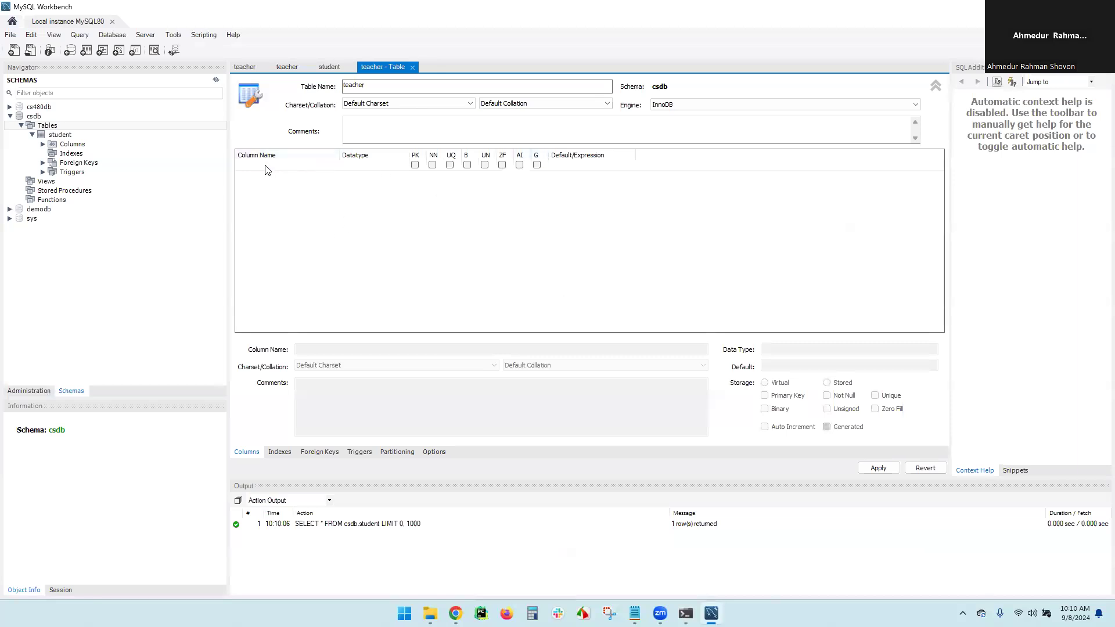
# Add a teacher_id column of type VARCHAR(15)
pyautogui.click(267, 170)
pyautogui.write('teacher_id')
pyautogui.click(377, 165)
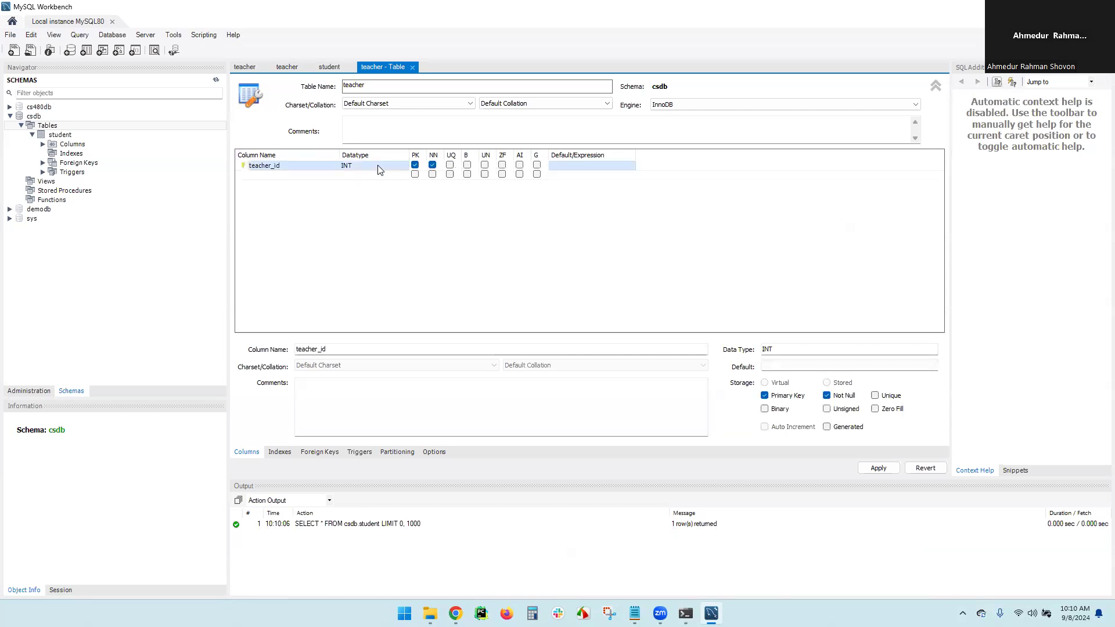
pyautogui.click(404, 169)
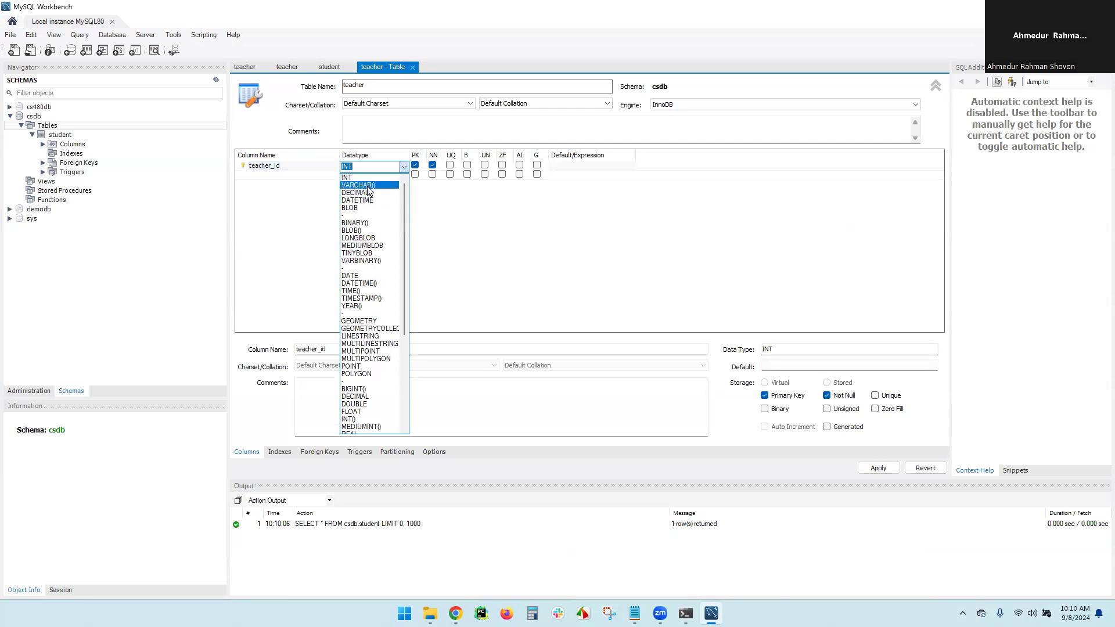
pyautogui.click(370, 190)
pyautogui.write('15')
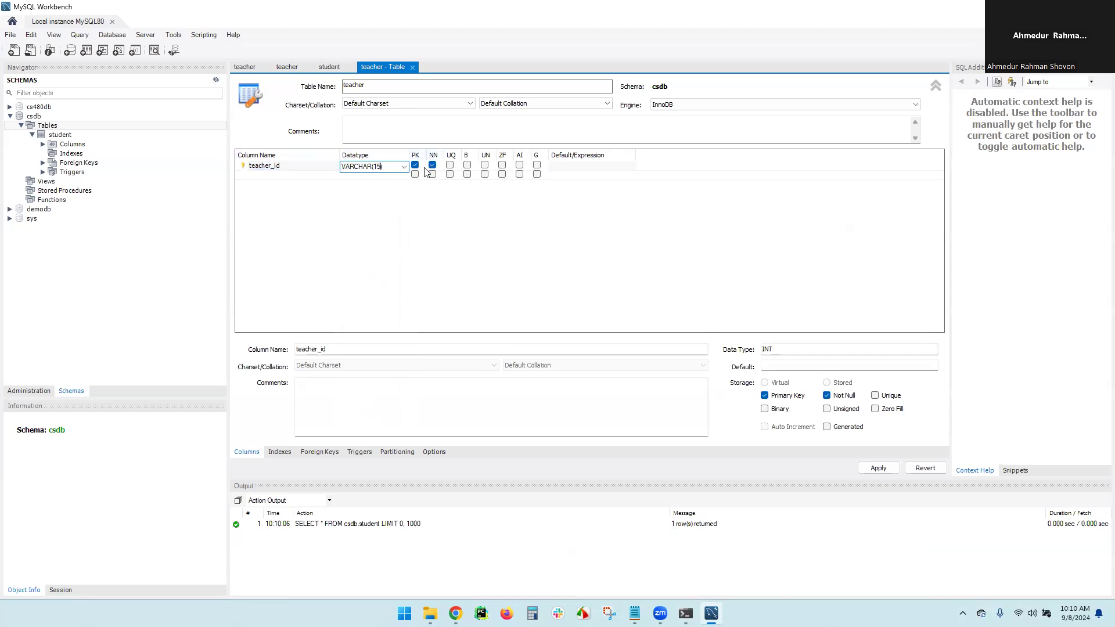
pyautogui.click(289, 176)
# Add a teacher_name column with a VARCHAR(100) data type
pyautogui.write('te')
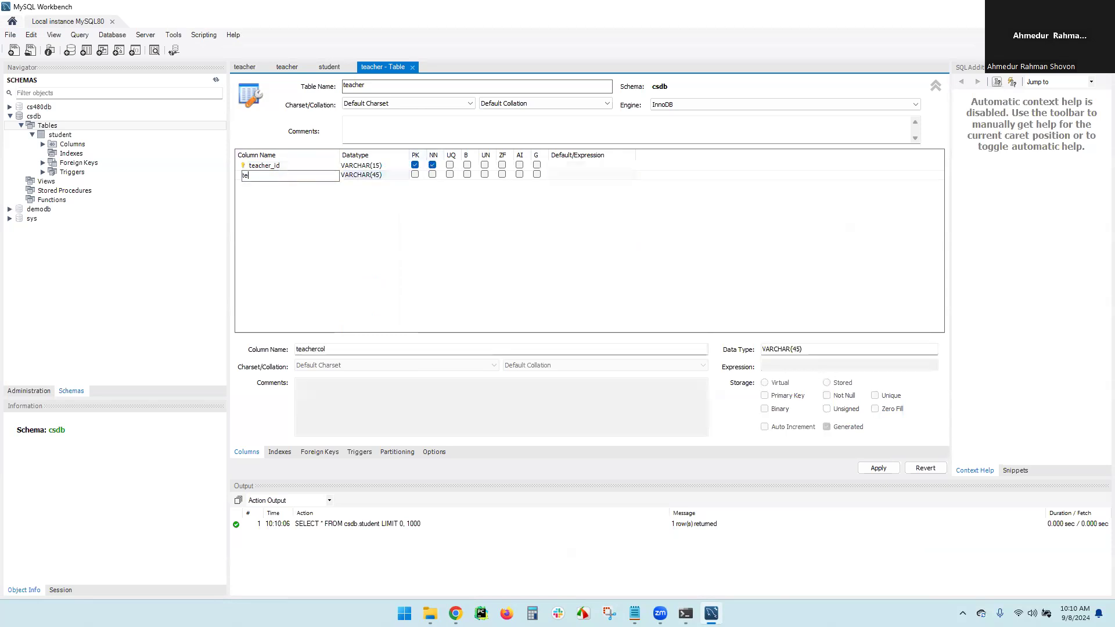
pyautogui.write('acher_name')
pyautogui.click(269, 188)
pyautogui.click(269, 192)
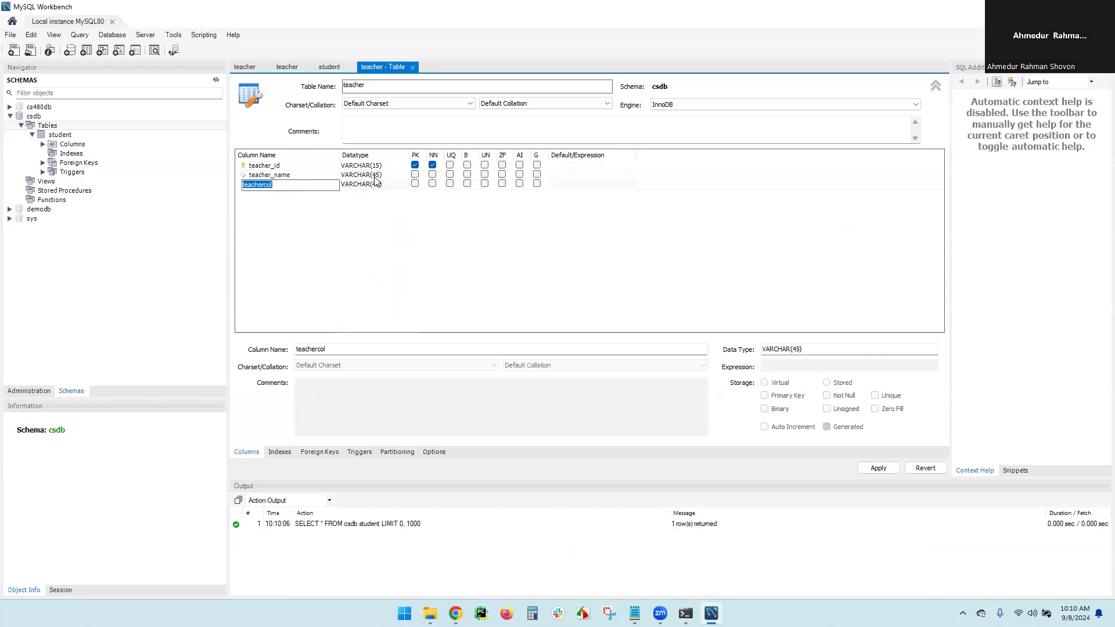
pyautogui.doubleClick(377, 176)
pyautogui.click(377, 176)
pyautogui.press('Down')
pyautogui.press('Down')
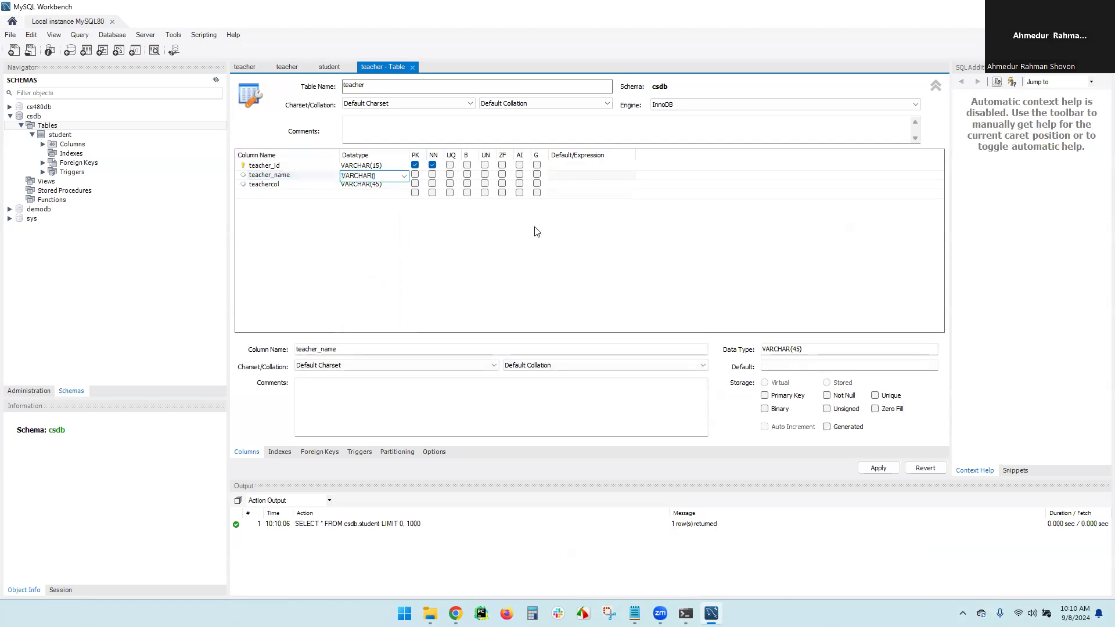
pyautogui.write('100')
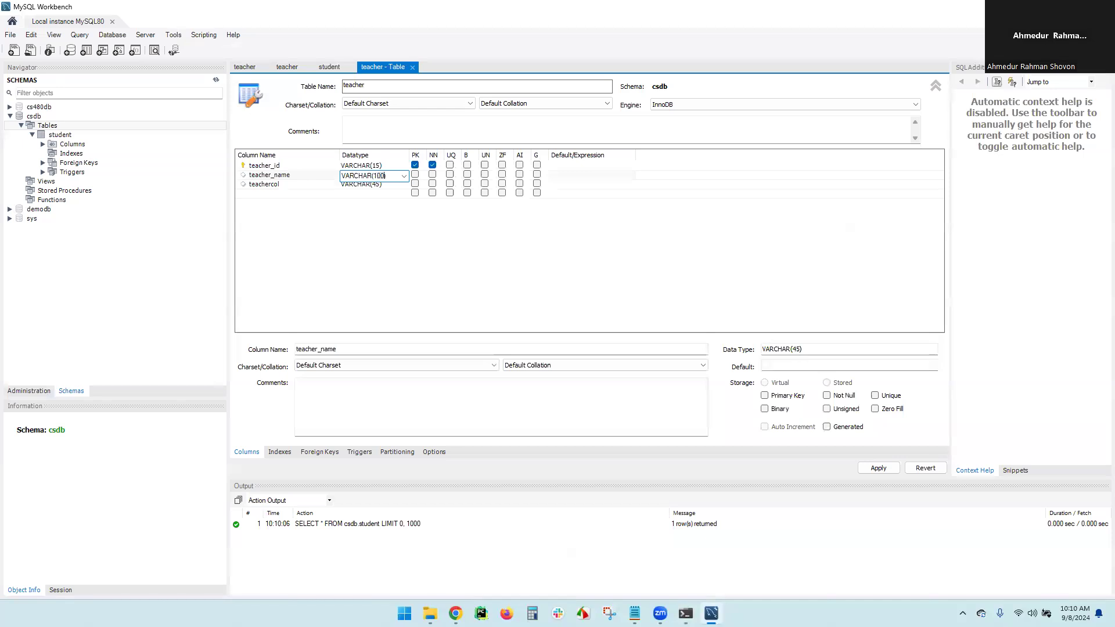
# Add a teacher_email VARCHAR(100) column and review the generated CREATE TABLE script
pyautogui.click(279, 184)
pyautogui.click(279, 184)
pyautogui.write('teacher_email')
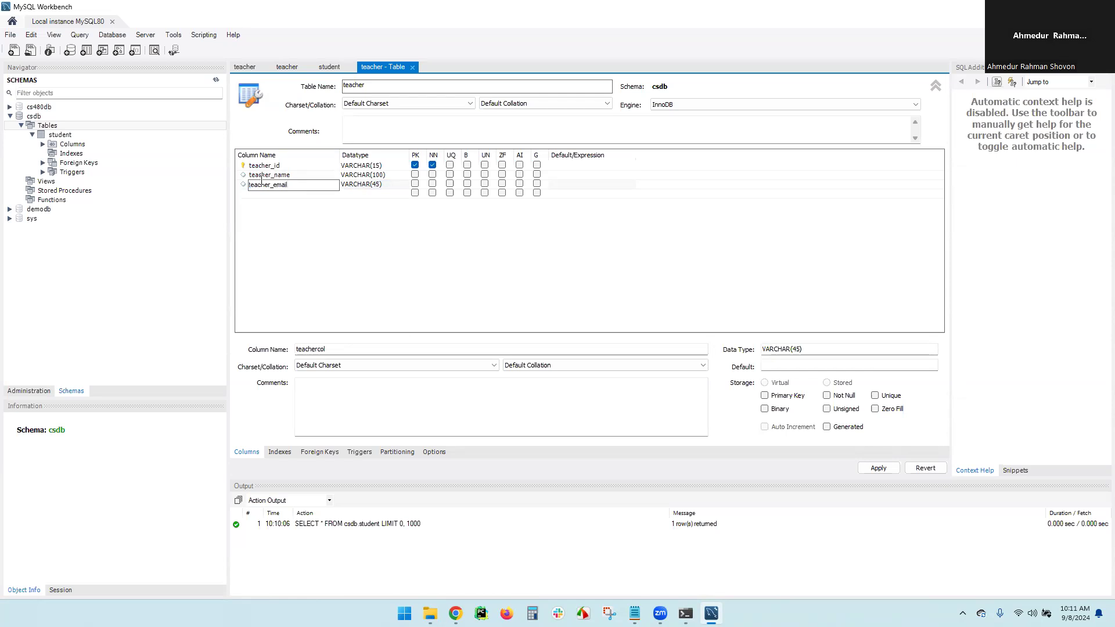
pyautogui.click(380, 184)
pyautogui.click(380, 185)
pyautogui.click(380, 184)
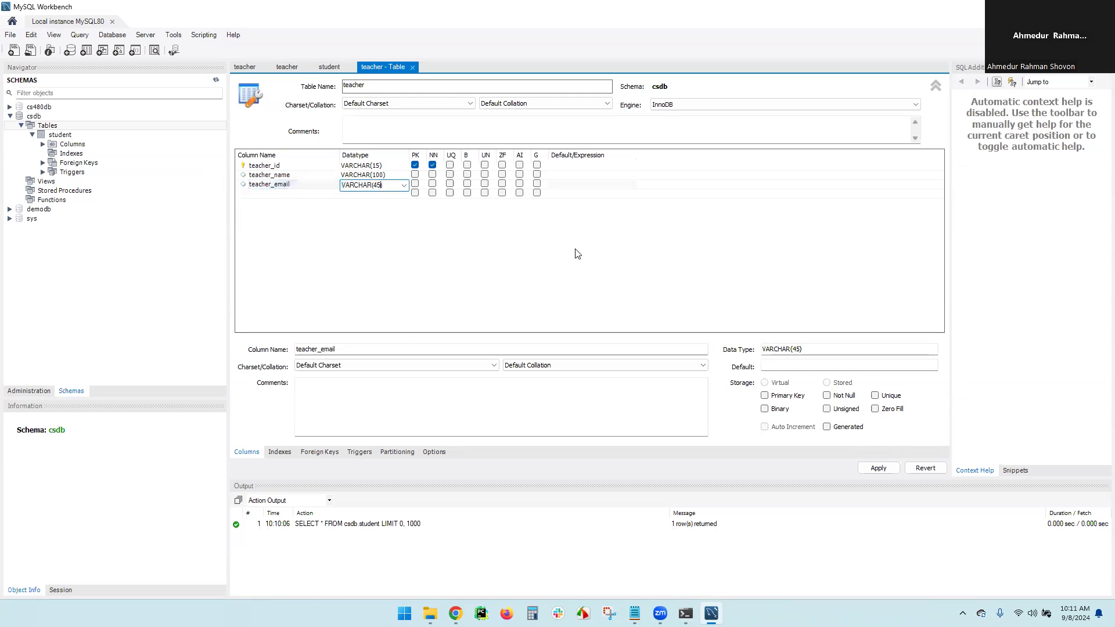
pyautogui.hotkey('shift', 'Left')
pyautogui.hotkey('shift', 'Left')
pyautogui.write('100')
pyautogui.click(431, 269)
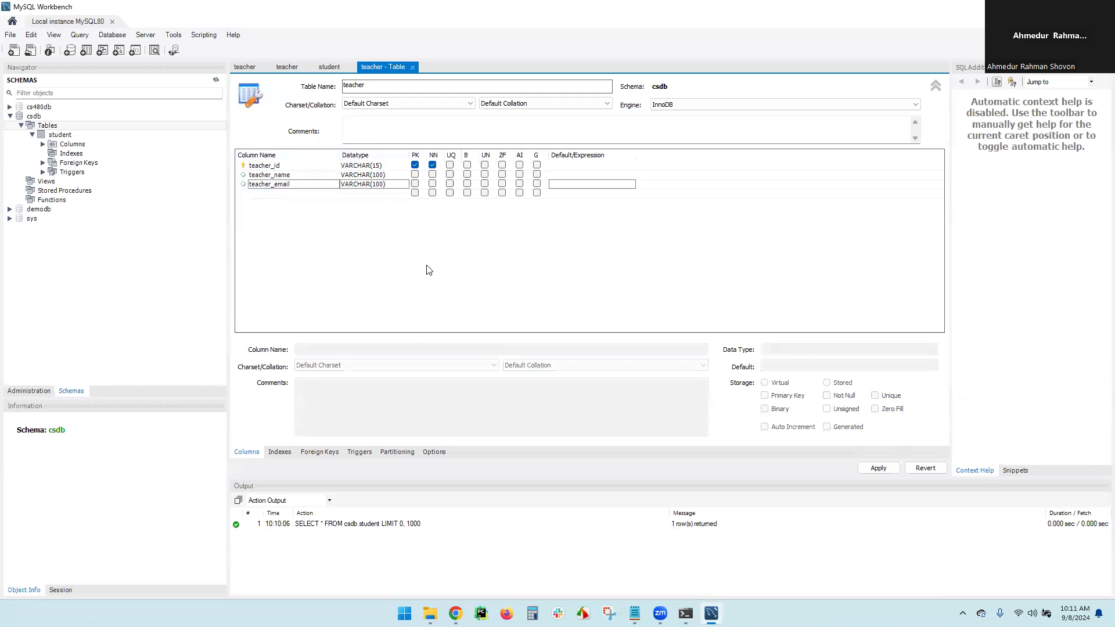
pyautogui.click(867, 469)
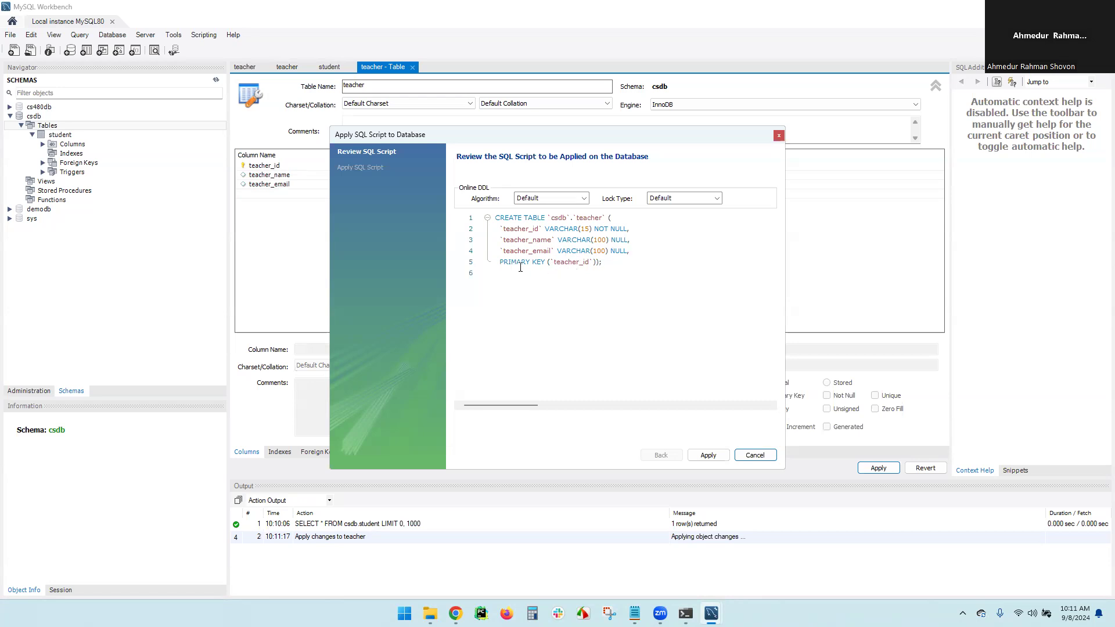
# Apply the CREATE TABLE csdb.teacher script and select the new teacher table in the Navigator
pyautogui.click(708, 456)
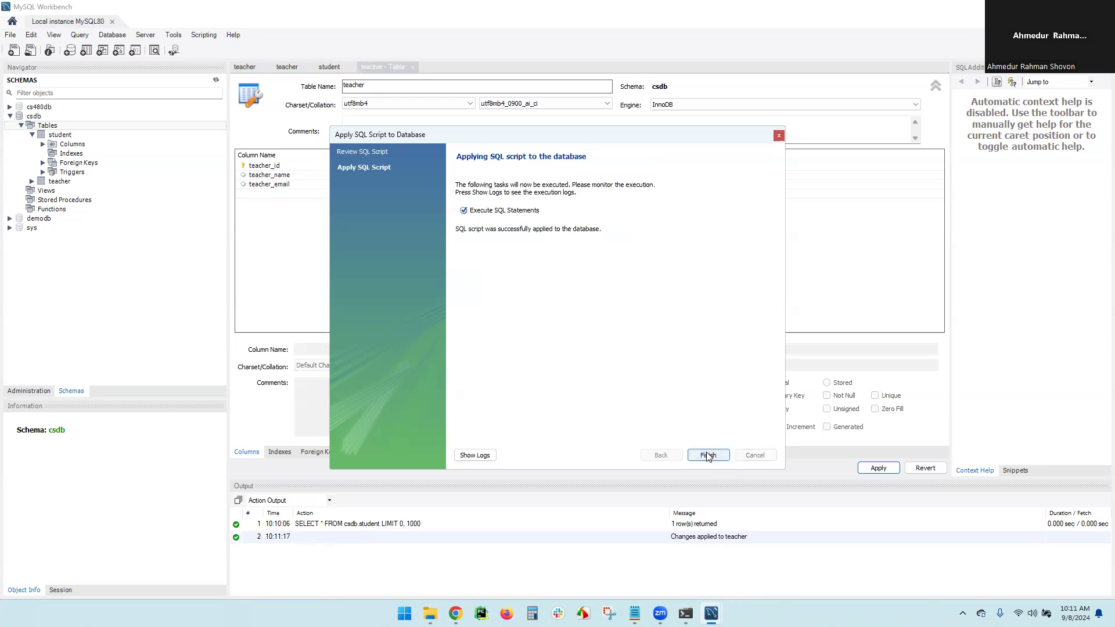
pyautogui.click(708, 455)
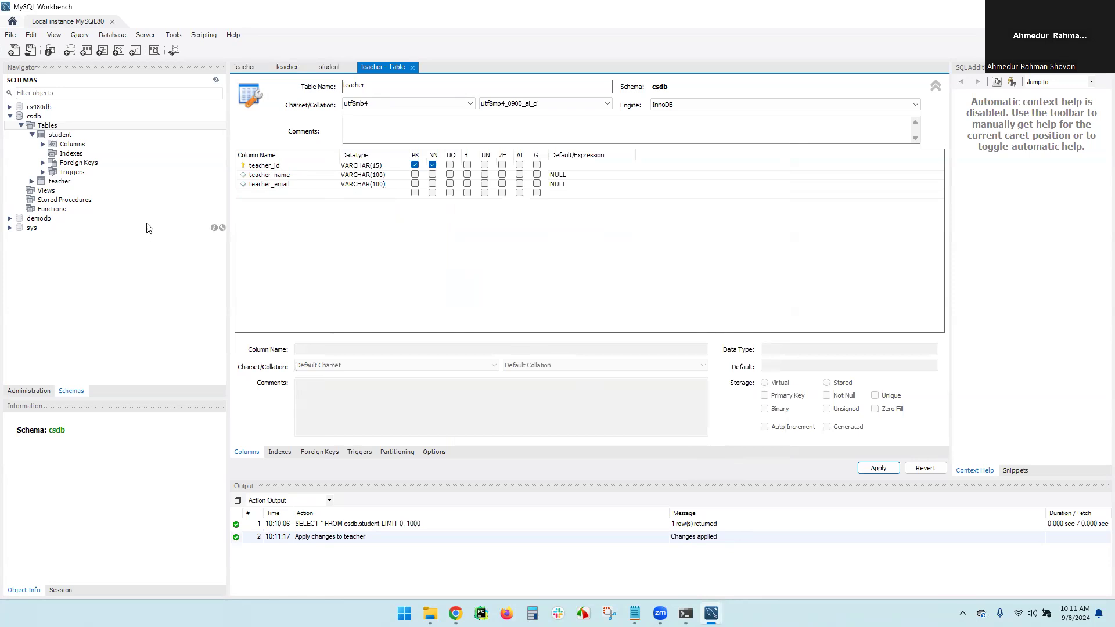
pyautogui.click(47, 183)
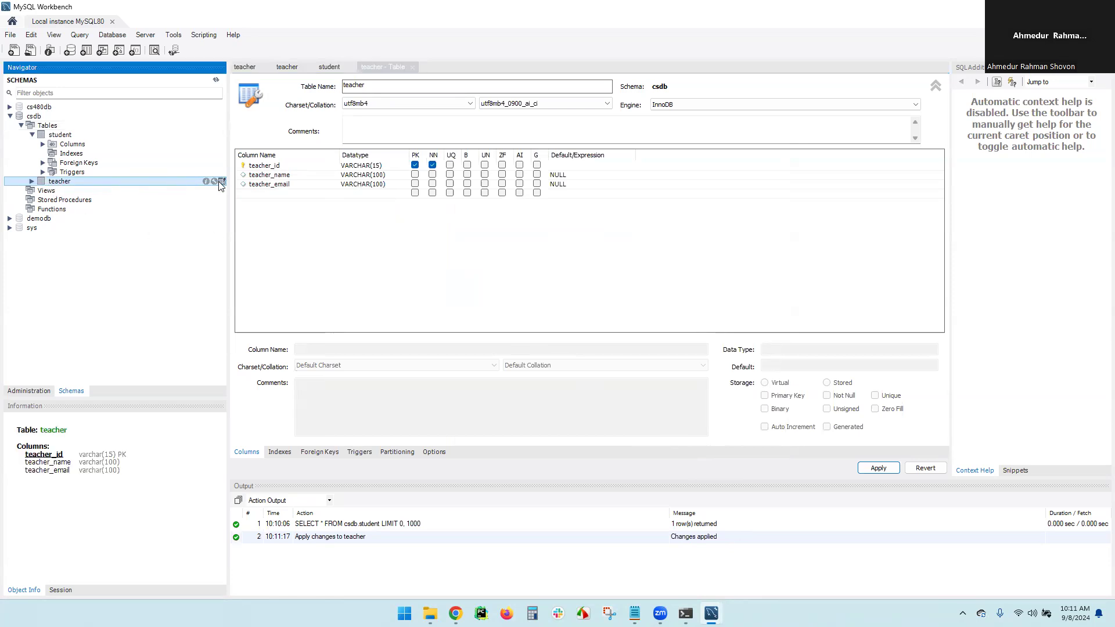
# Open the teacher table's rows and enter the first teacher: ID 5896 with a name and e-mail
pyautogui.click(221, 183)
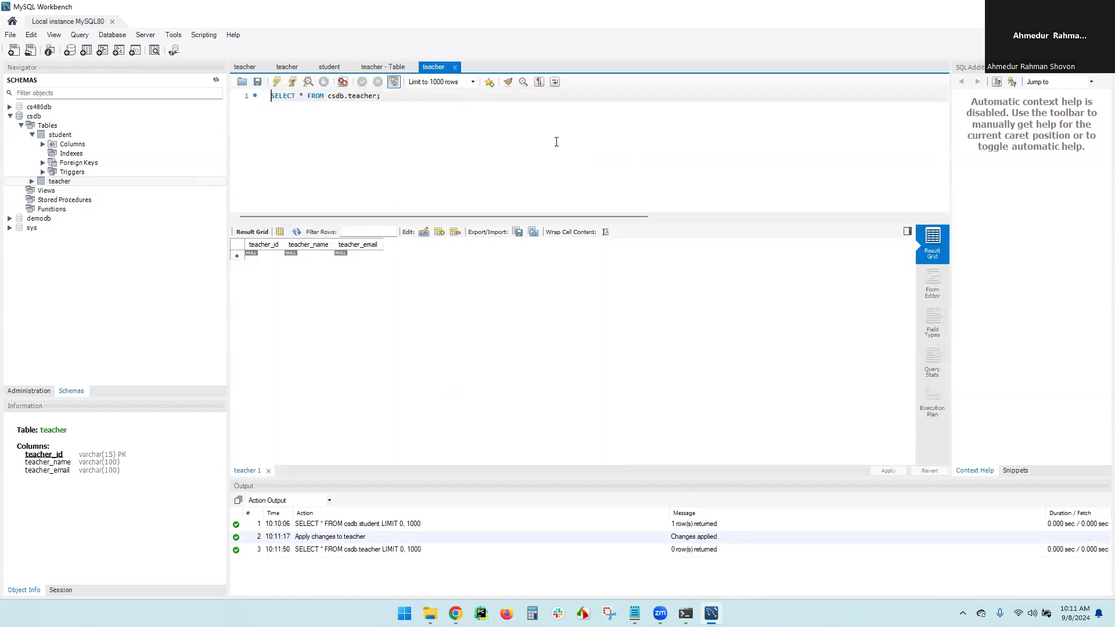
pyautogui.click(262, 255)
pyautogui.click(262, 259)
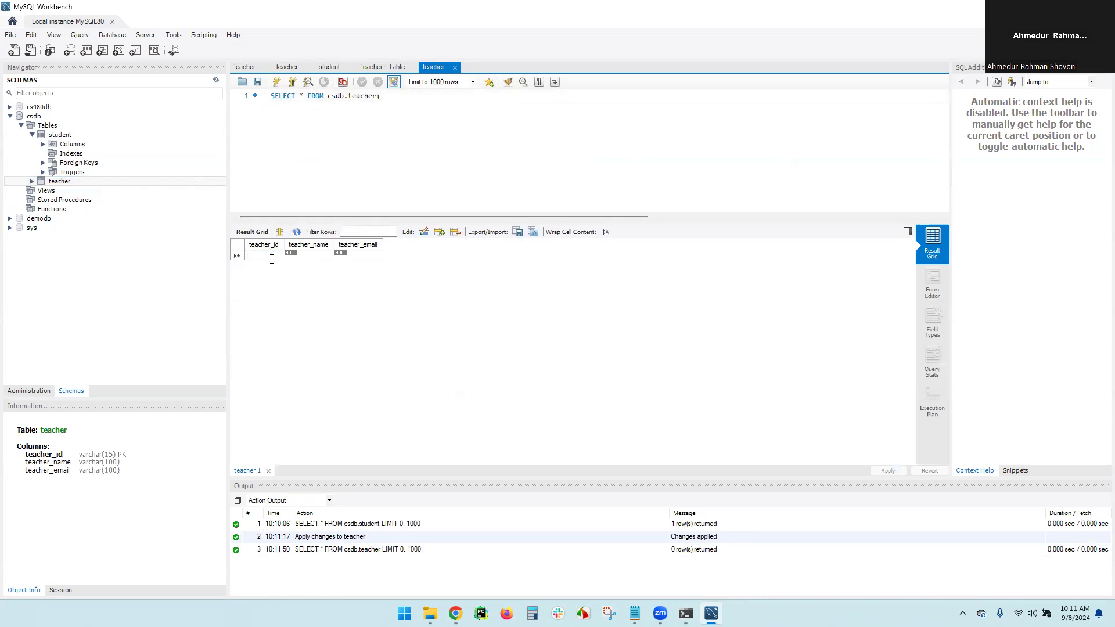
pyautogui.write('5896')
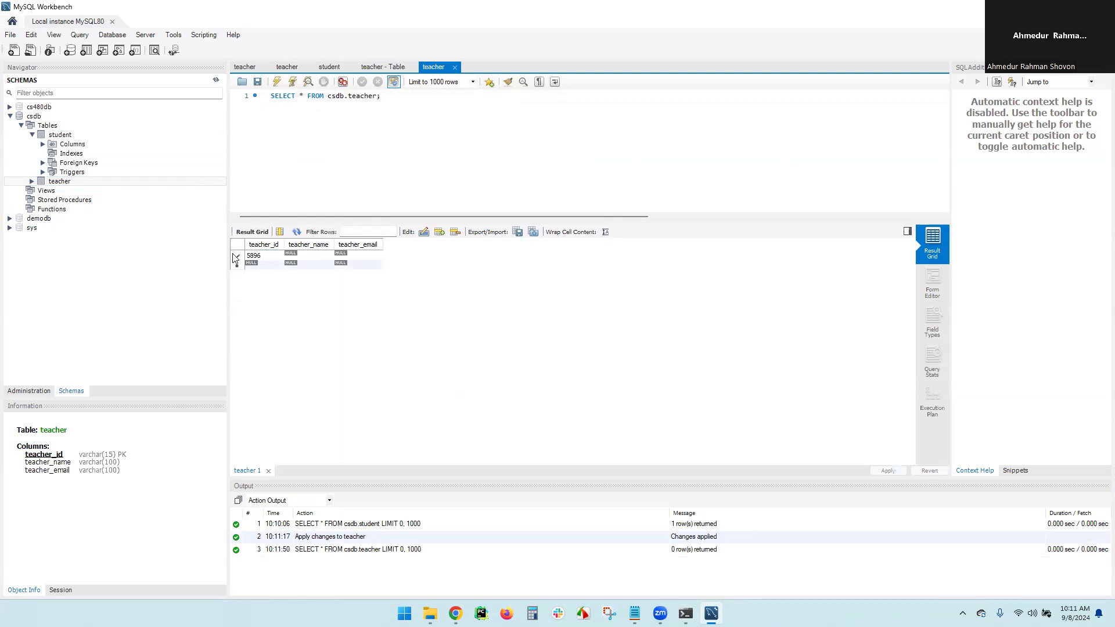
pyautogui.doubleClick(308, 256)
pyautogui.write('Prof. John')
pyautogui.press('Tab')
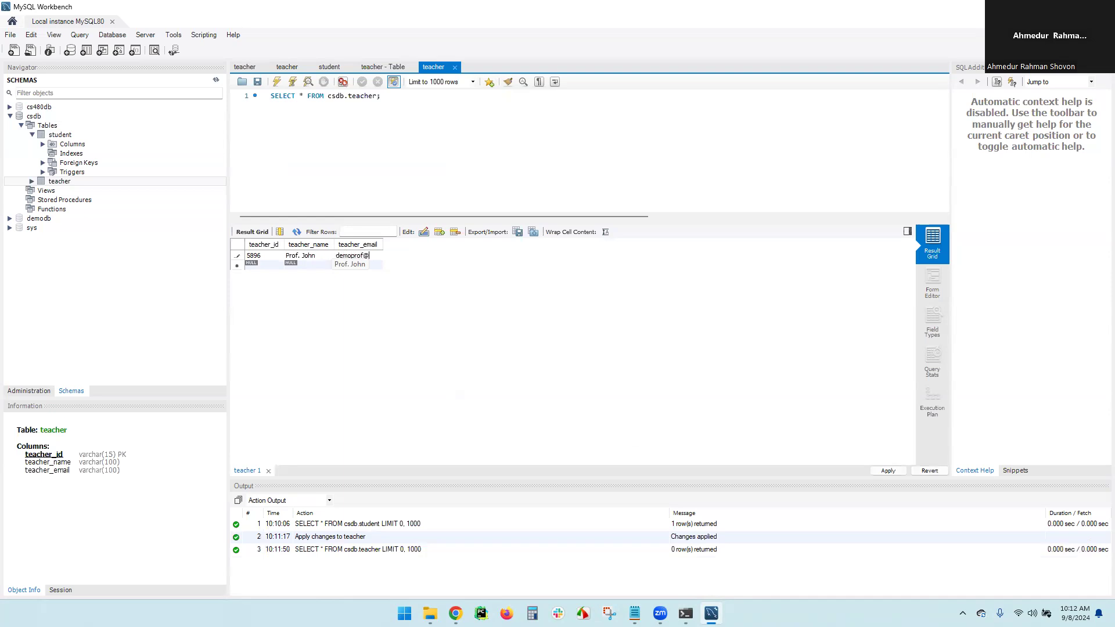
# Enter the second teacher, ID 9852, with a name and e-mail, and review the insert script
pyautogui.click(270, 266)
pyautogui.write('9852')
pyautogui.click(329, 266)
pyautogui.write('Prof. Paul')
pyautogui.click(362, 266)
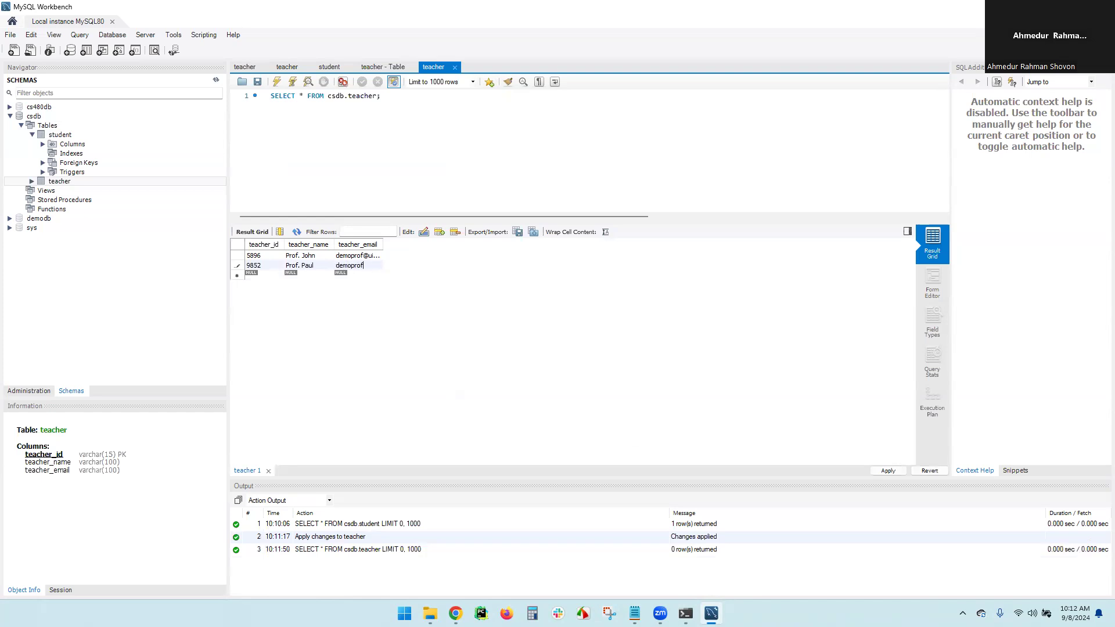
pyautogui.click(888, 470)
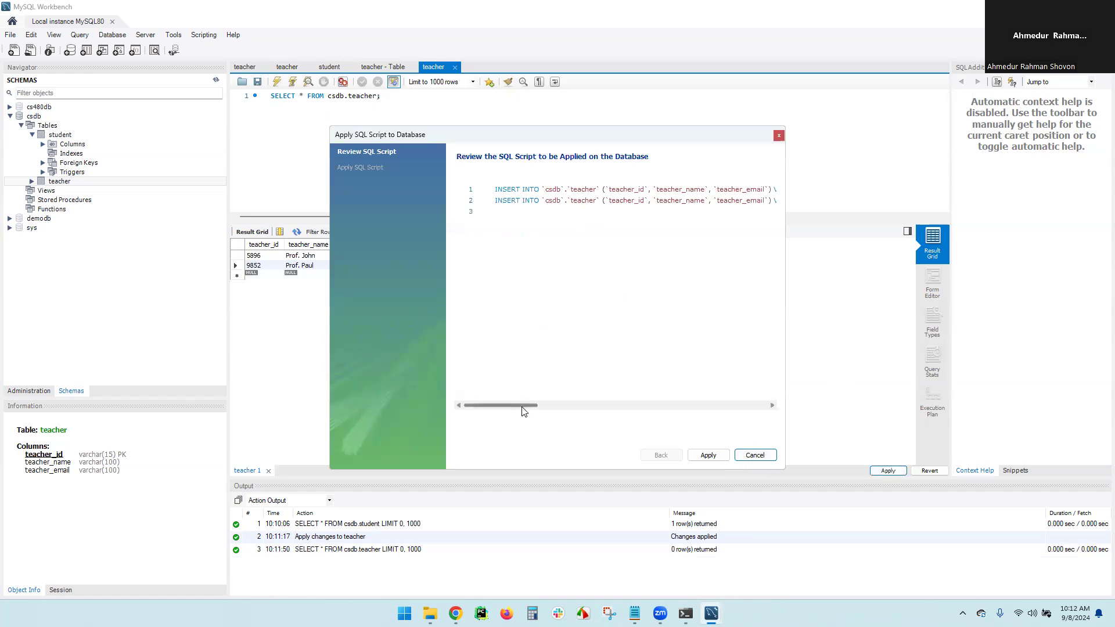
# Apply the INSERT script so rows 5896 and 9852 are stored in csdb.teacher
pyautogui.moveTo(525, 405); pyautogui.dragTo(520, 384)
pyautogui.click(708, 454)
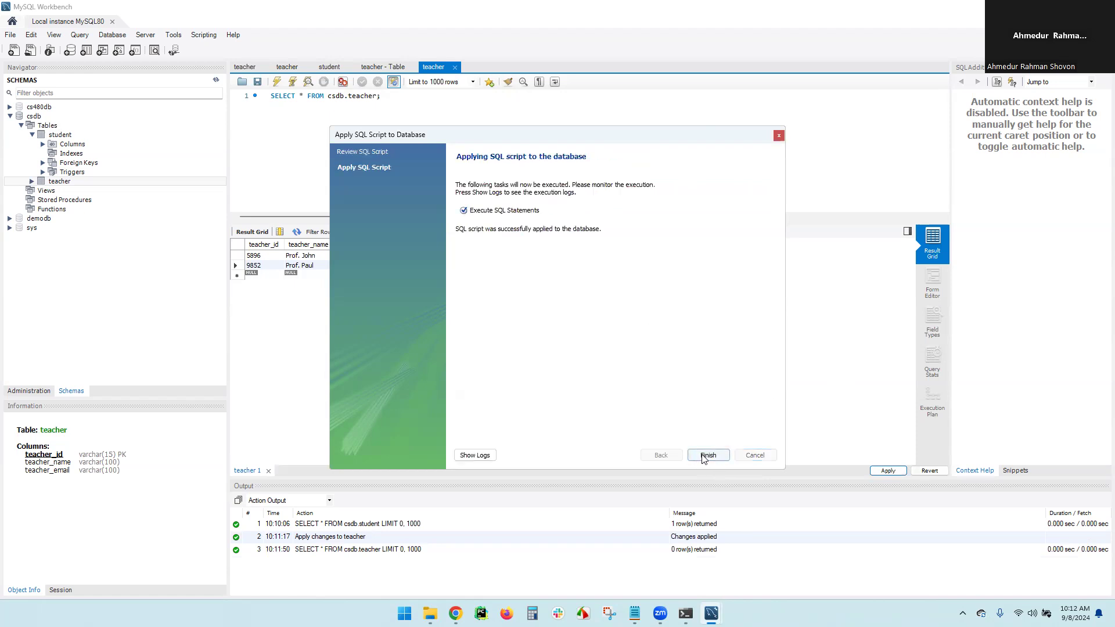
pyautogui.click(707, 456)
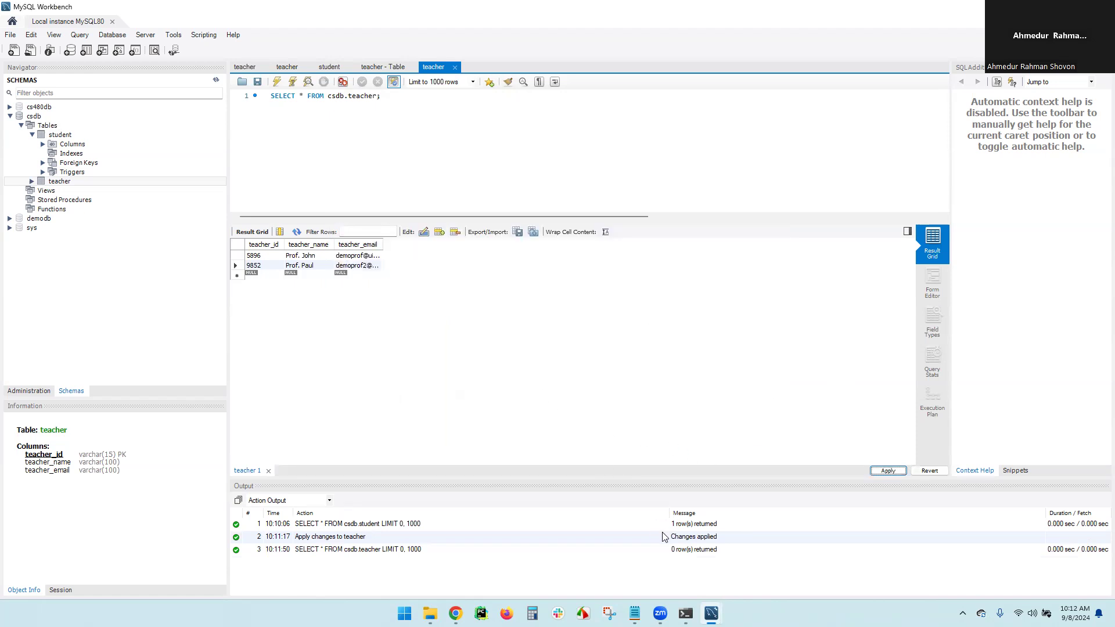
# In MySQL Shell, run show tables; to confirm teacher is now listed in csdb
pyautogui.moveTo(685, 613)
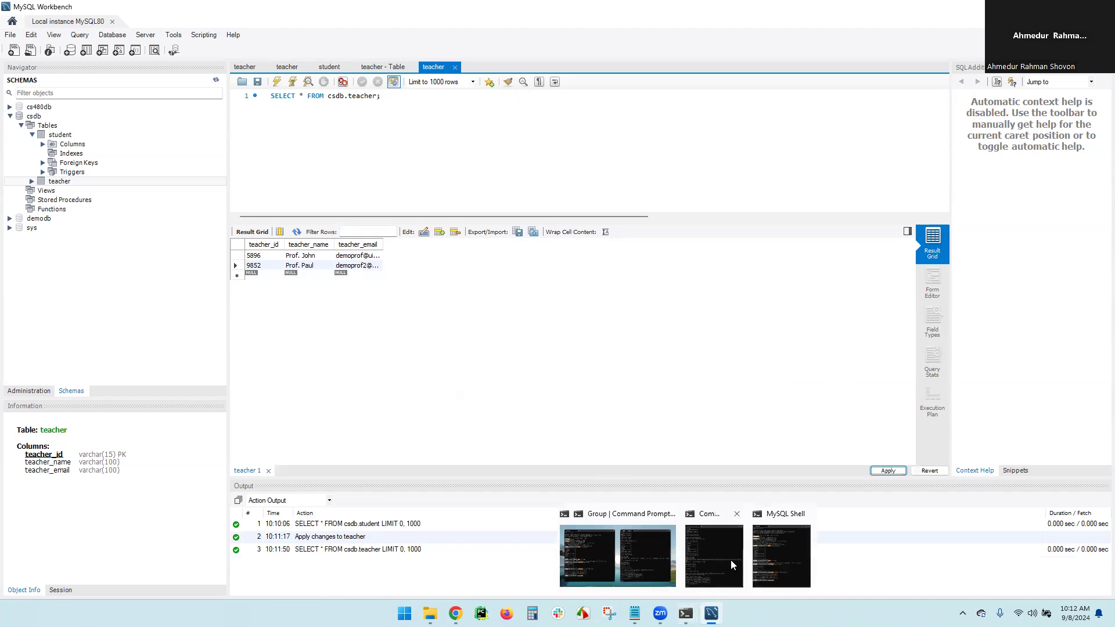
pyautogui.click(768, 536)
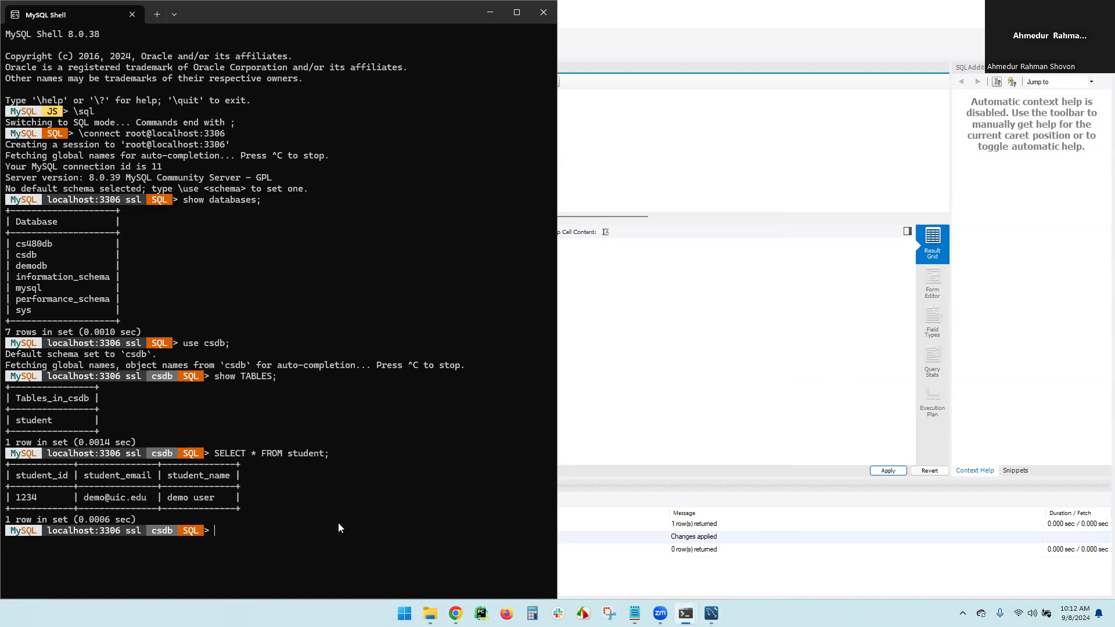
pyautogui.write('show tables;')
pyautogui.press('Return')
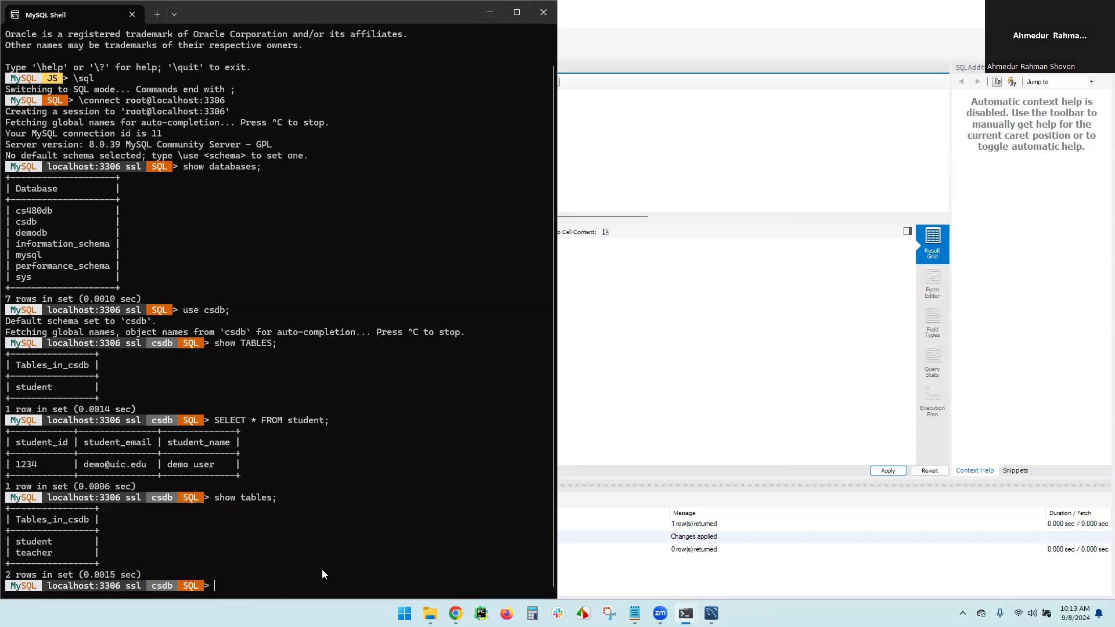
# Run SELECT * FROM teacher; to confirm rows 5896 and 9852 are stored
pyautogui.write('SELECT * FROM teacher;')
pyautogui.press('Return')
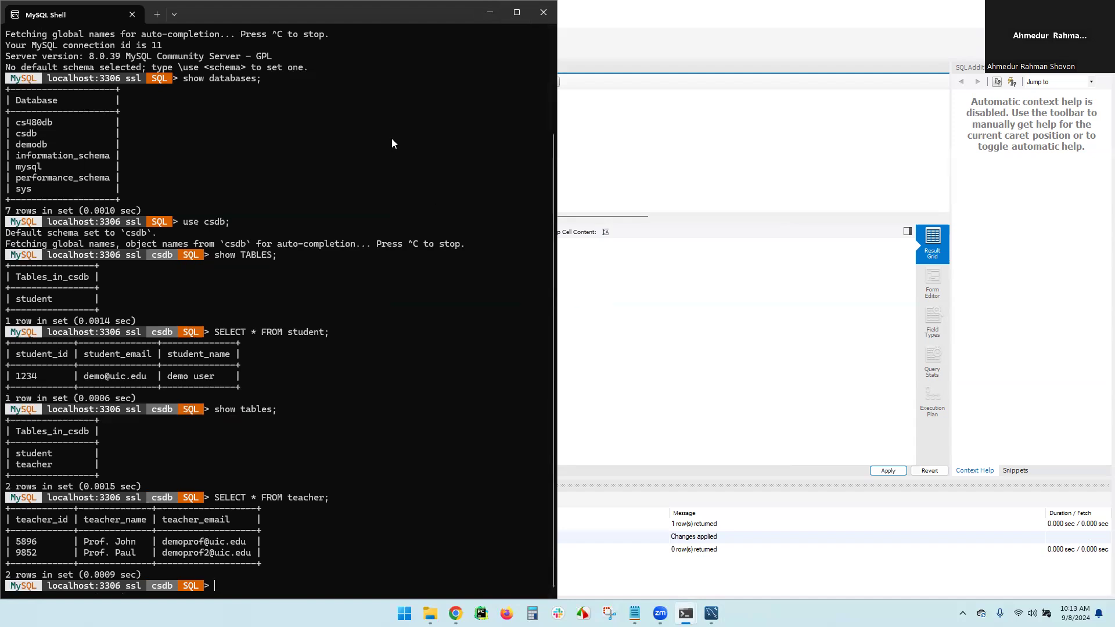
pyautogui.moveTo(685, 613)
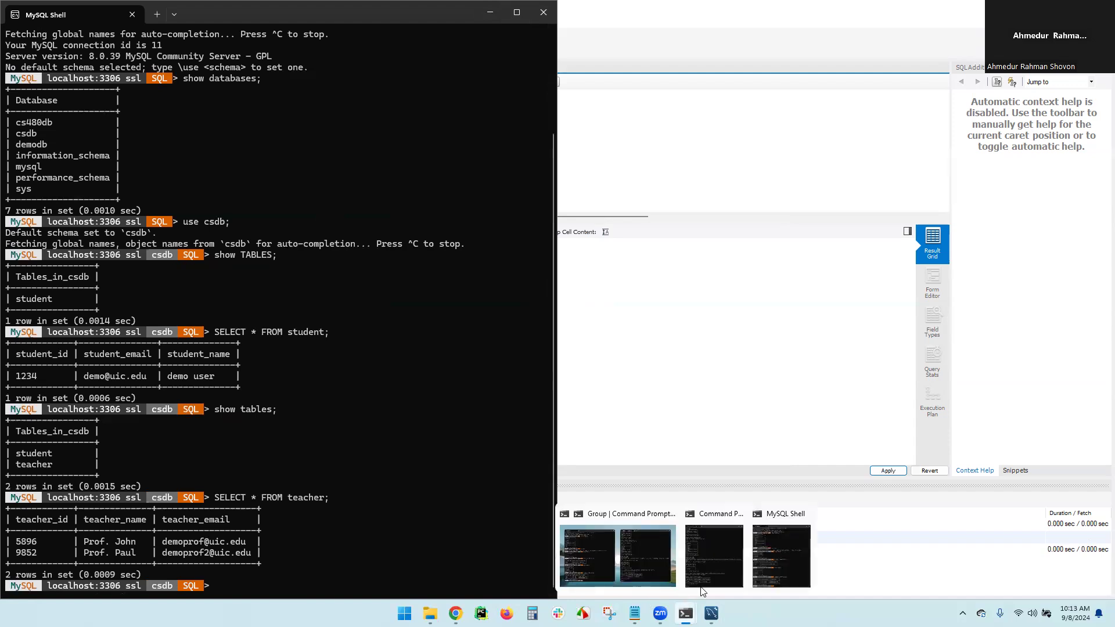
pyautogui.click(717, 540)
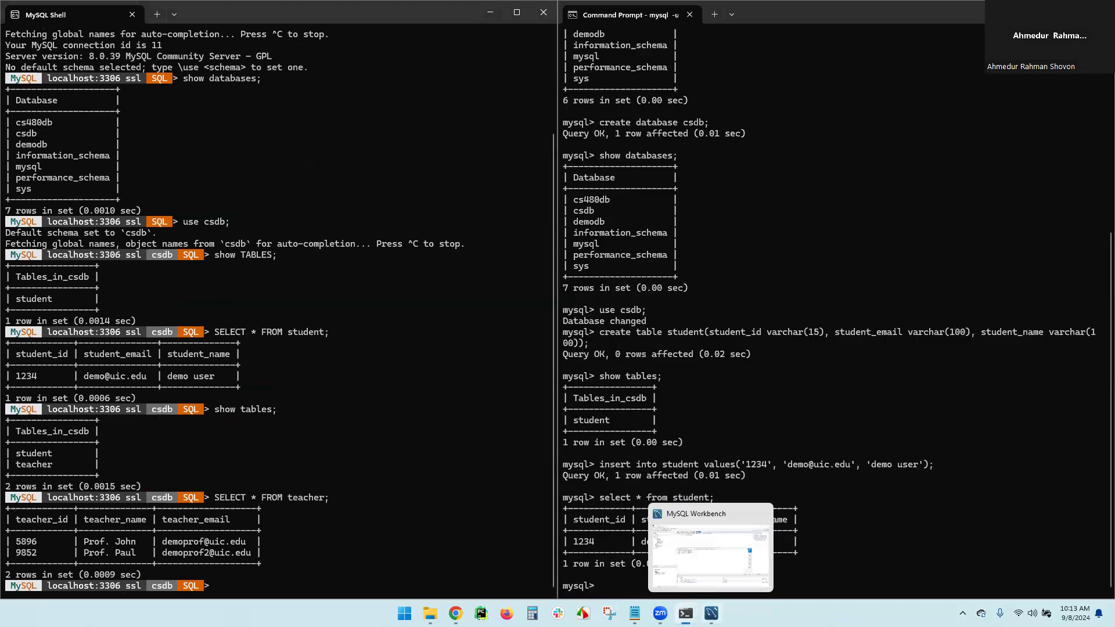
# Bring MySQL Workbench back to the front with its teacher query editor focused
pyautogui.click(715, 610)
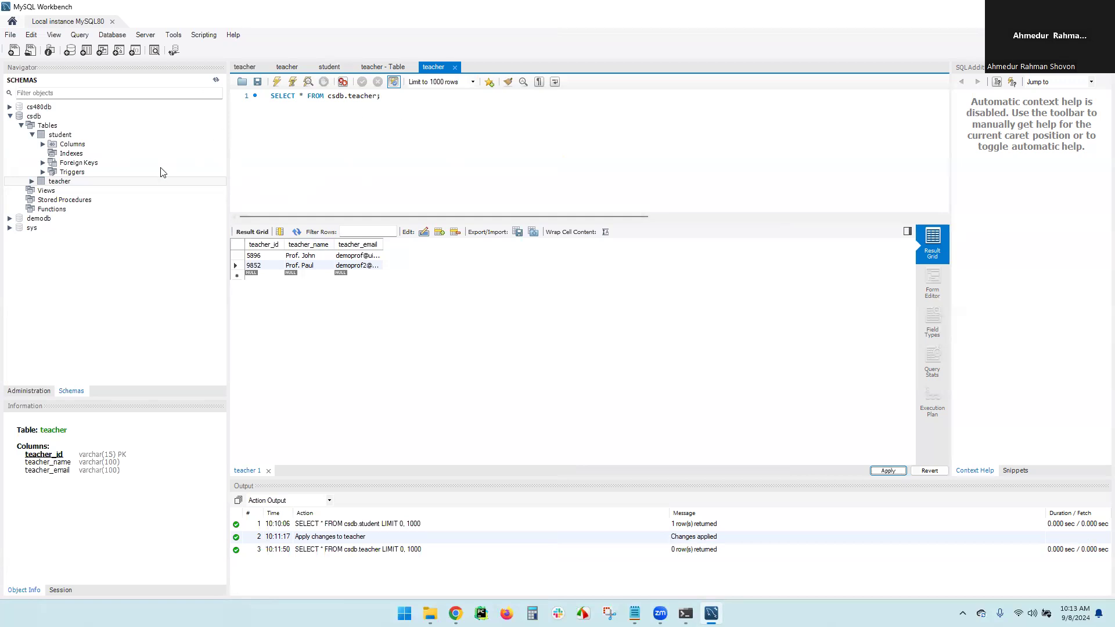
pyautogui.click(390, 100)
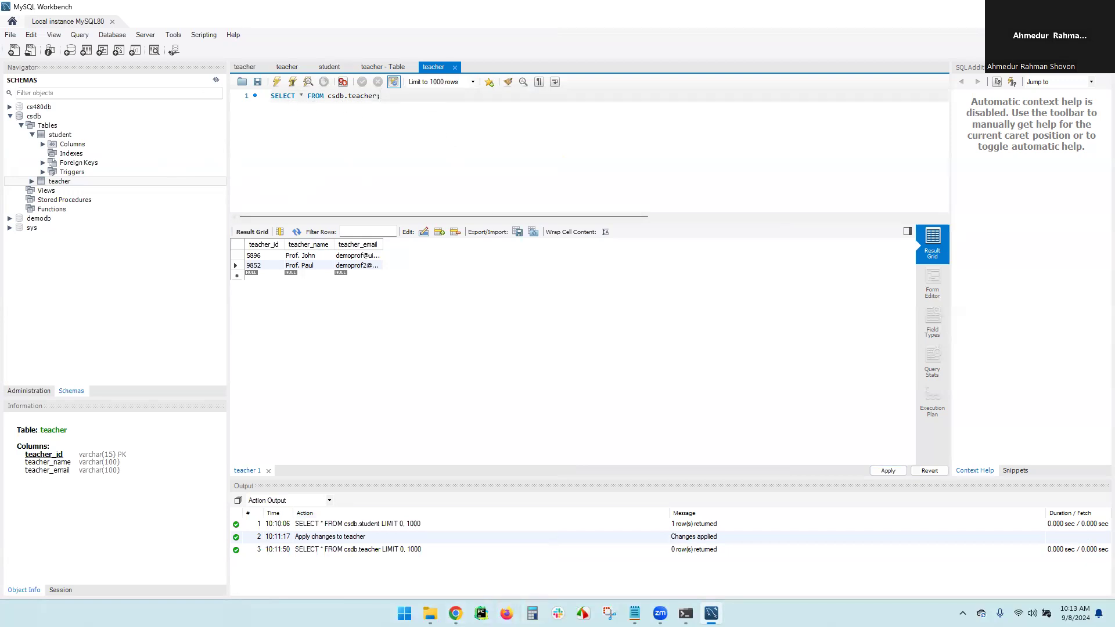
pyautogui.click(404, 613)
# Launch Visual Studio Code from Windows search and maximize its window
pyautogui.write('v')
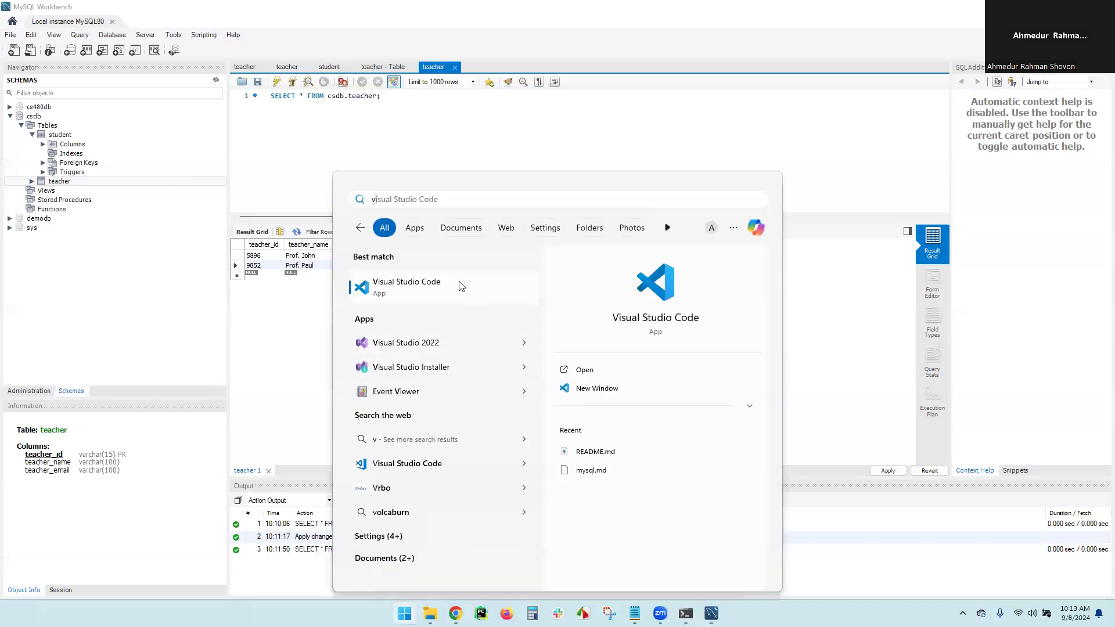
pyautogui.click(462, 284)
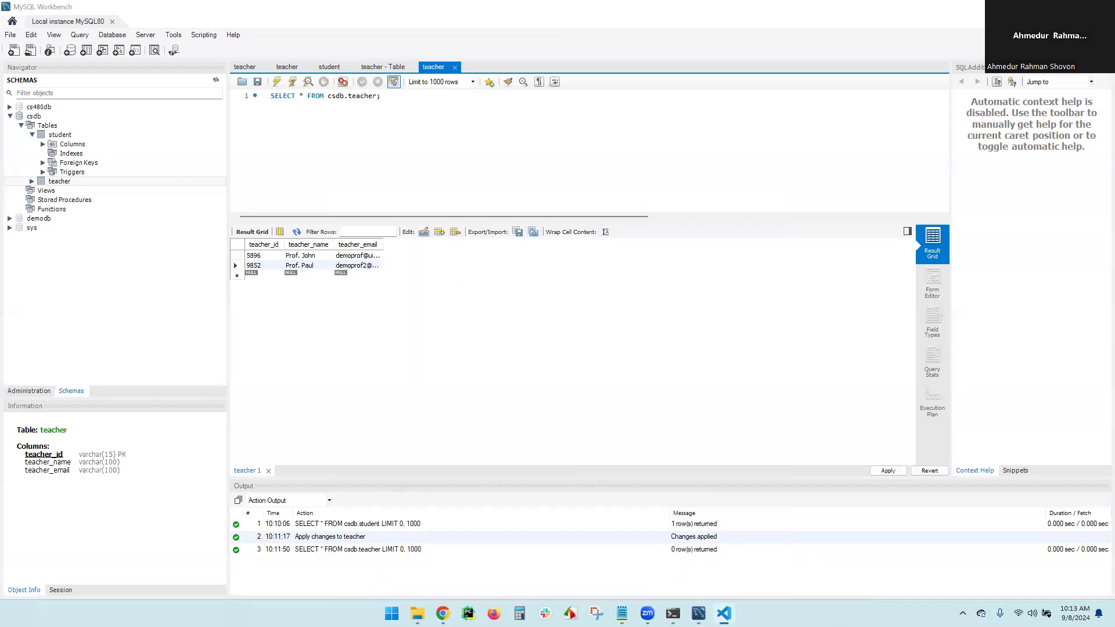
pyautogui.moveTo(231, 2); pyautogui.dragTo(326, 18)
pyautogui.click(336, 10)
pyautogui.click(410, 287)
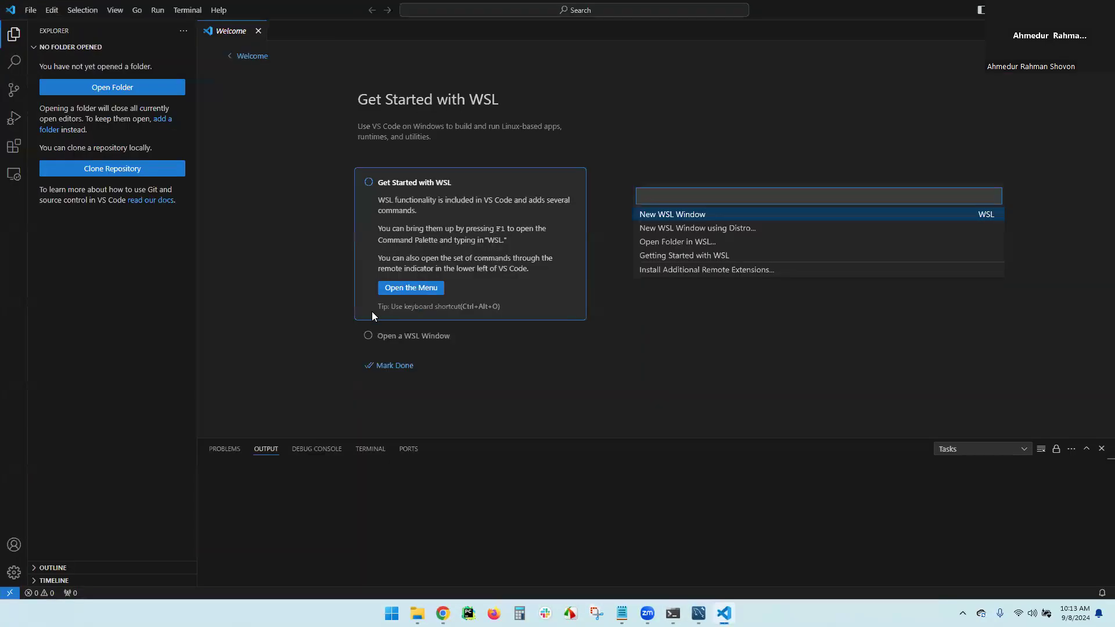
# Search the Extensions marketplace for mysql and install the Database Client extension
pyautogui.click(15, 148)
pyautogui.write('mysql')
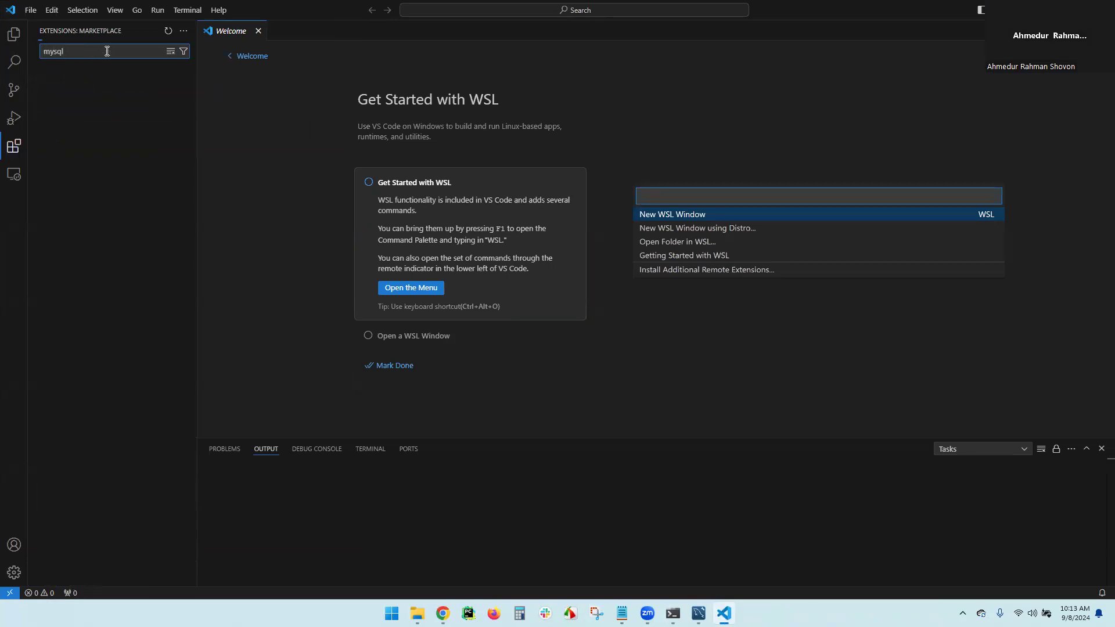
pyautogui.moveTo(107, 130)
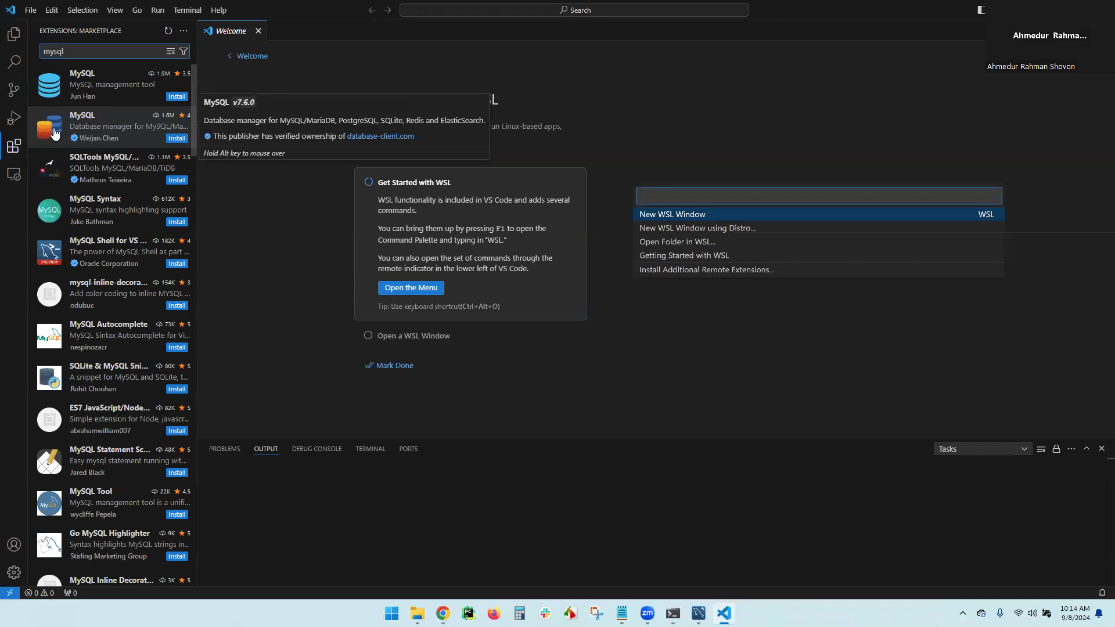
pyautogui.click(178, 139)
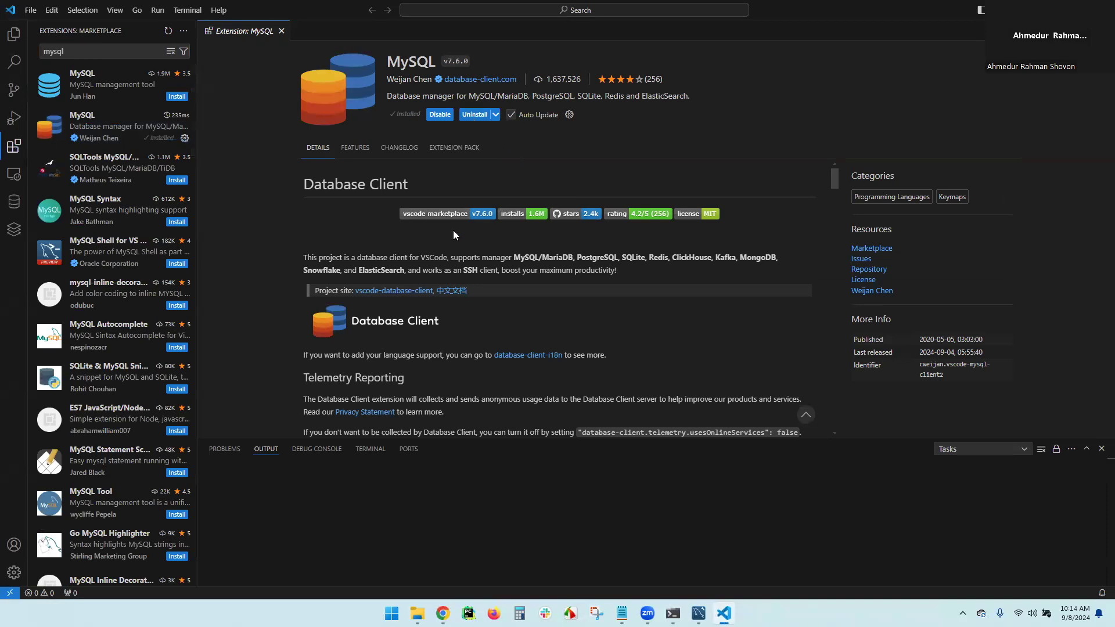
pyautogui.click(14, 203)
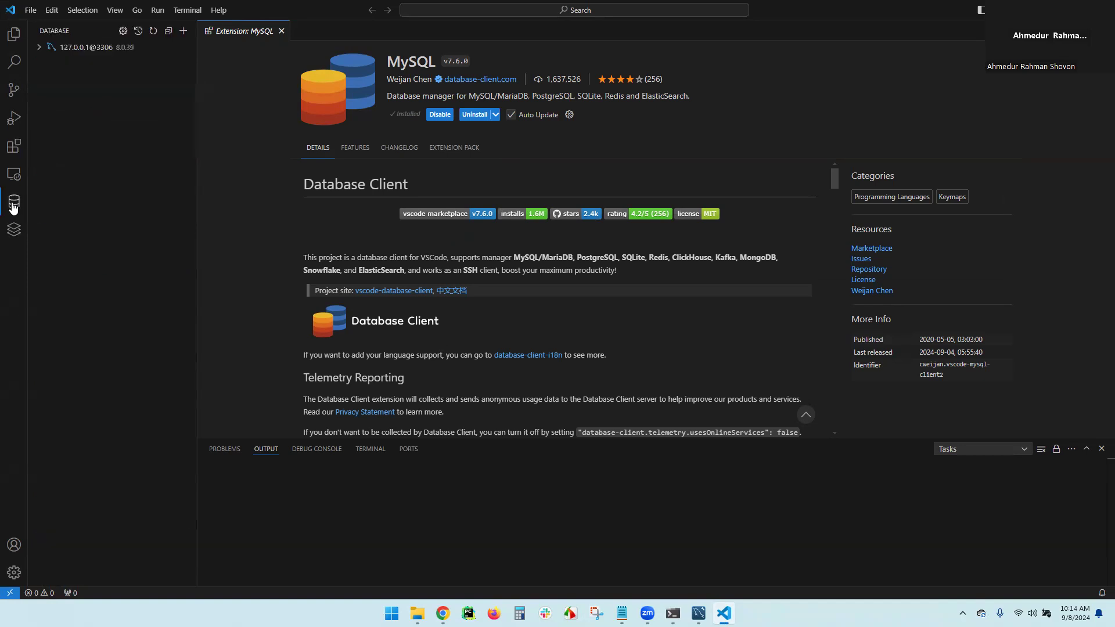
# Delete the existing 127.0.0.1@3306 database connection, confirming with YES
pyautogui.click(93, 47)
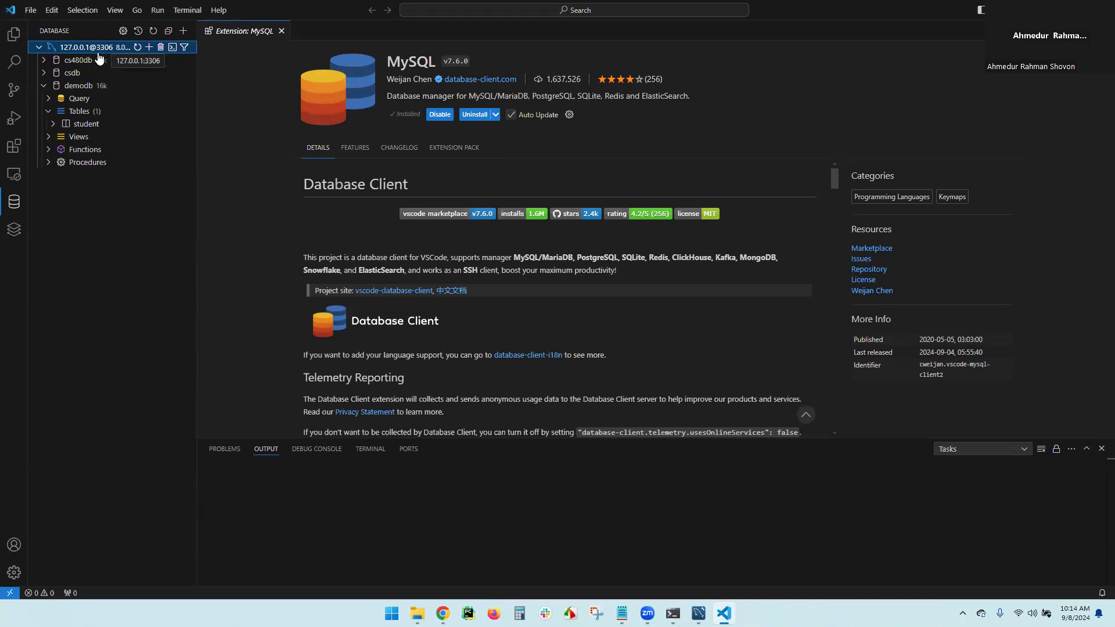
pyautogui.click(161, 47)
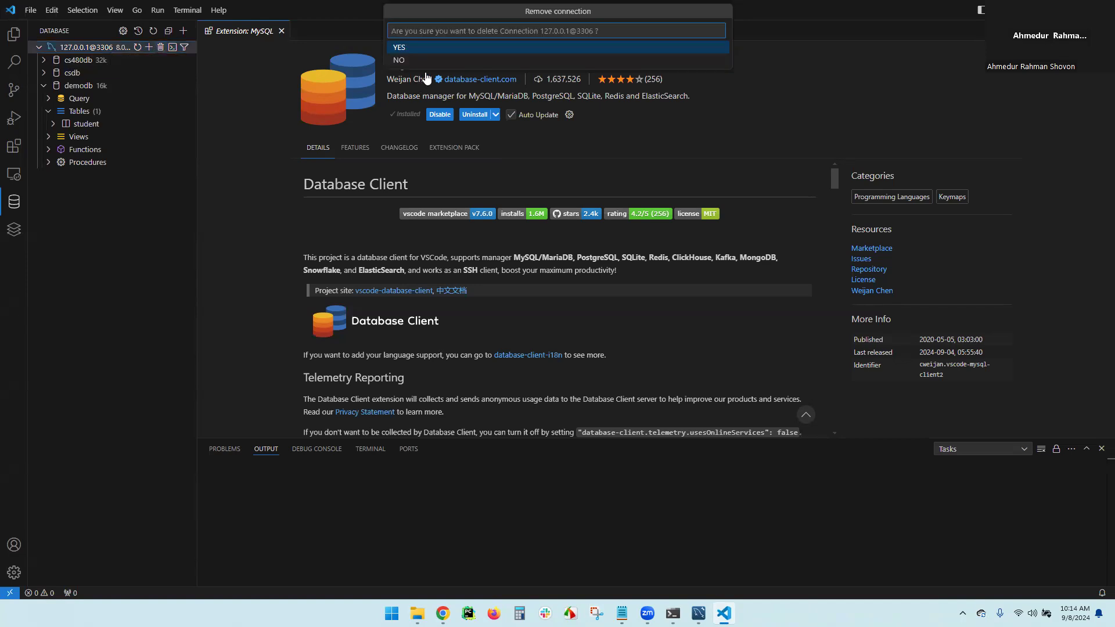
pyautogui.click(398, 48)
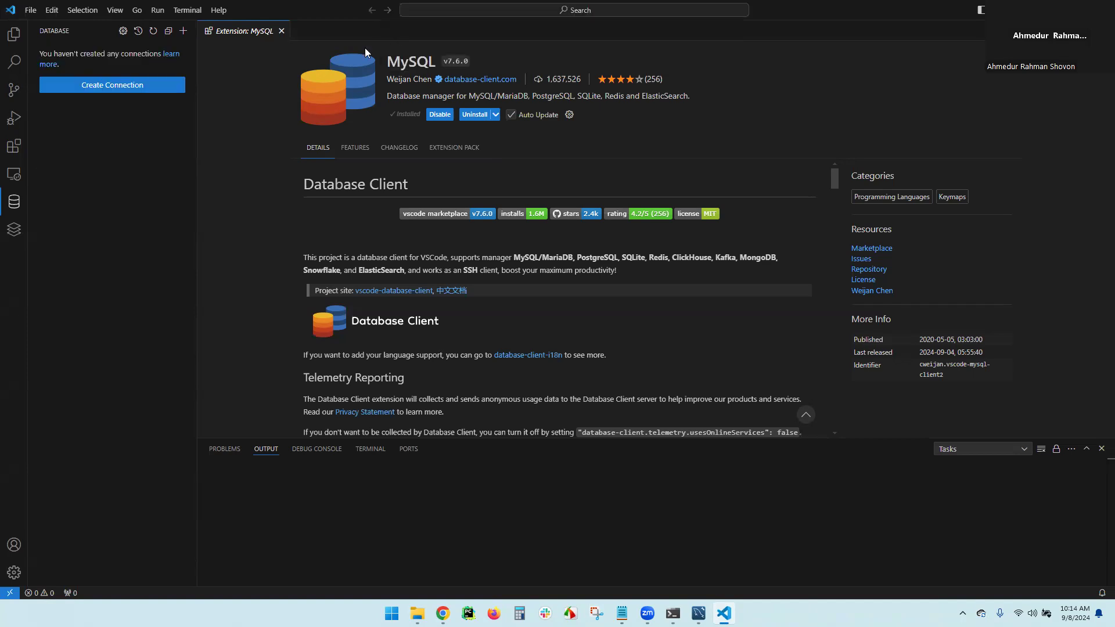
pyautogui.click(117, 84)
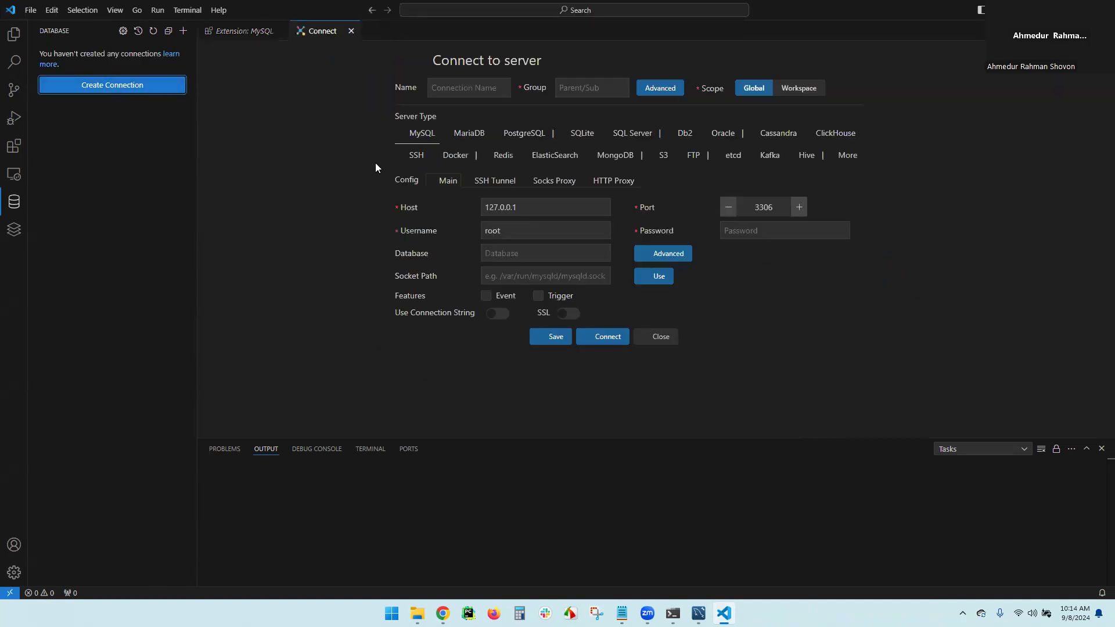
# Create and save a MySQL connection named demo, entering the root password
pyautogui.click(470, 88)
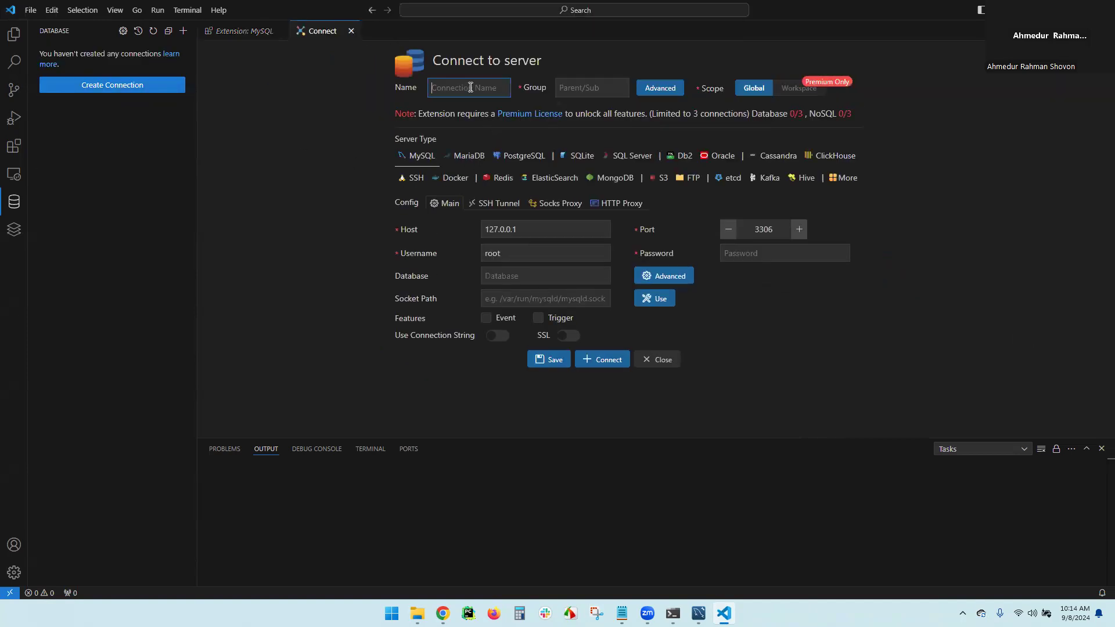
pyautogui.write('demo')
pyautogui.click(737, 255)
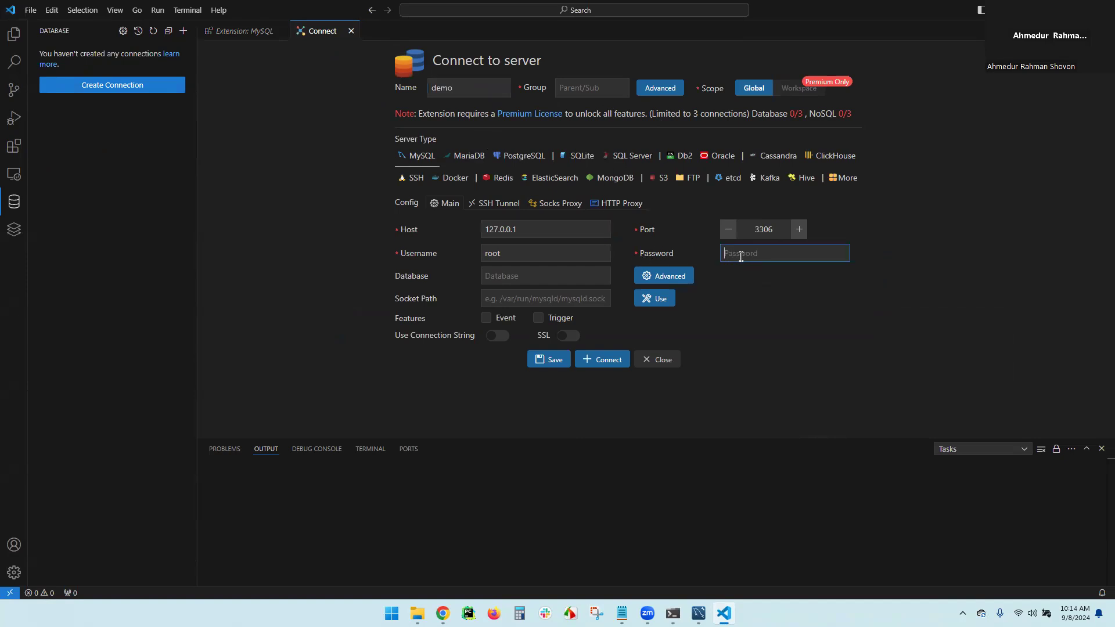
pyautogui.write('1234567')
pyautogui.click(599, 360)
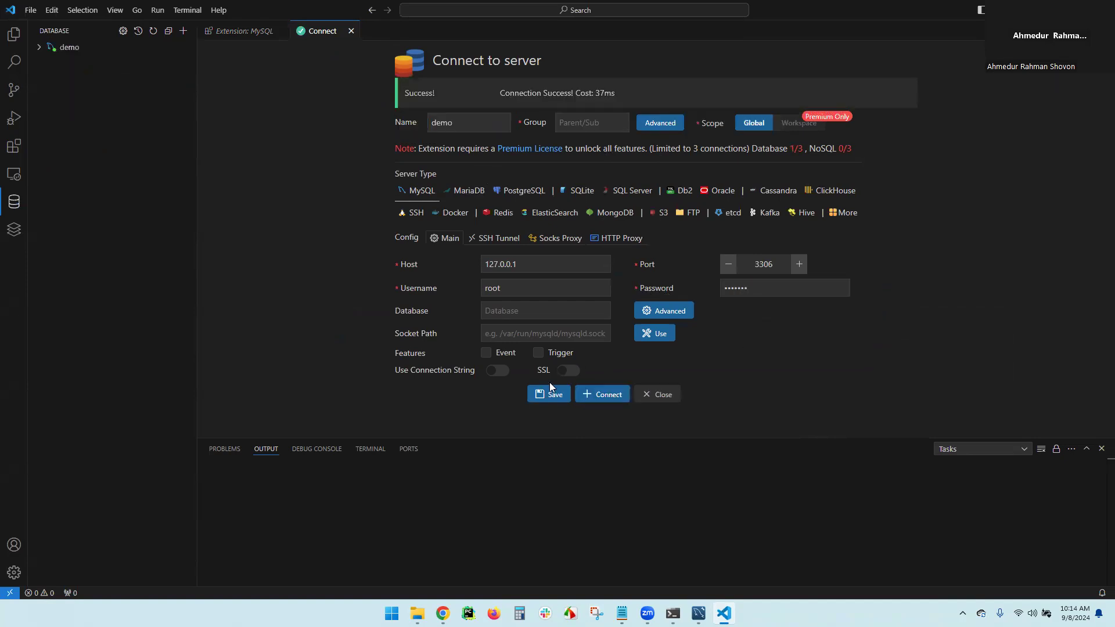
pyautogui.click(550, 399)
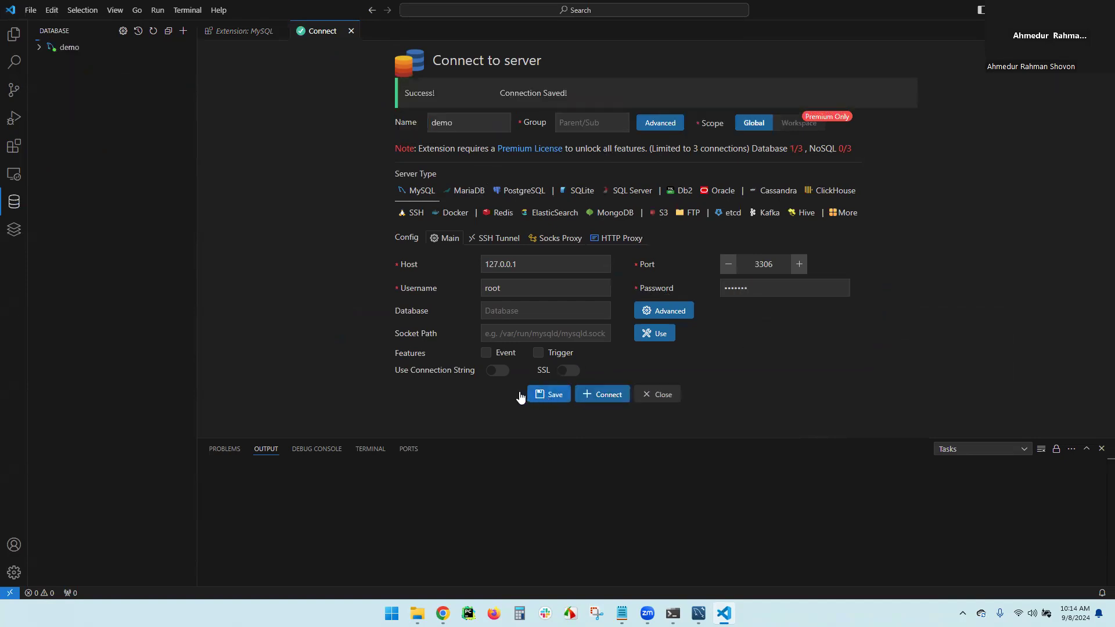
# Expand demo > csdb tables and open the teacher table's data
pyautogui.click(66, 53)
pyautogui.click(46, 74)
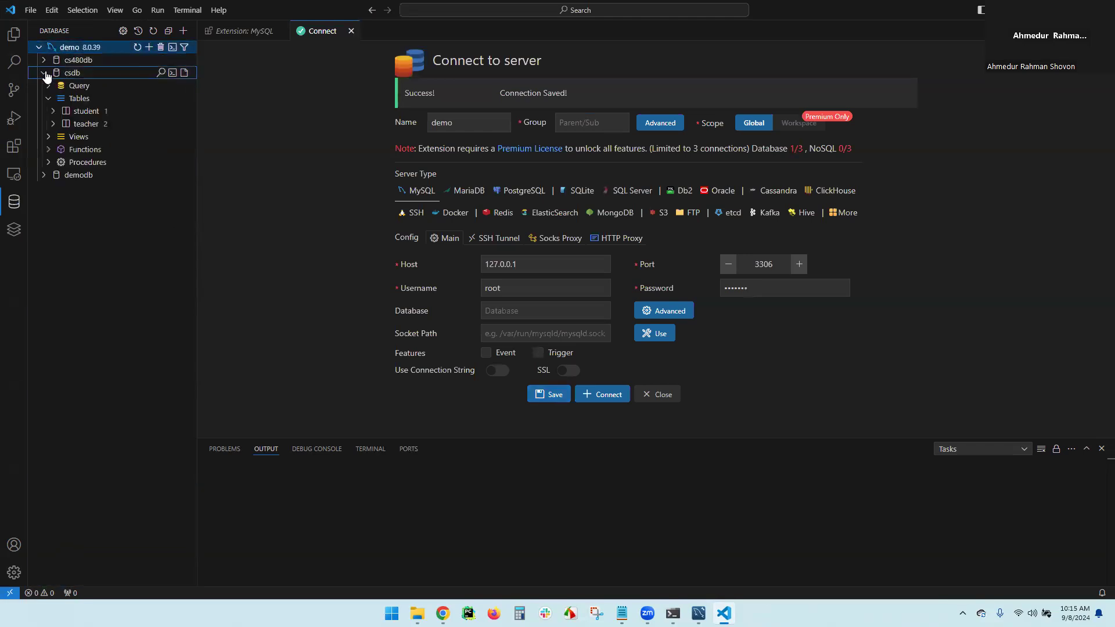
pyautogui.click(92, 125)
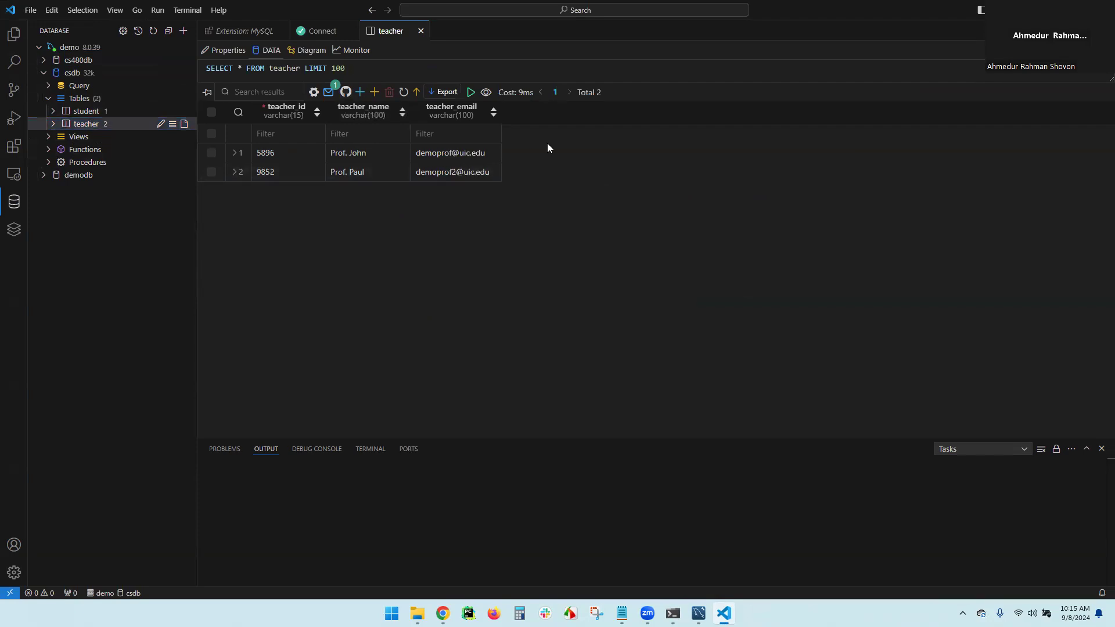
# Replace the query with INSERT INTO teacher VALUES('1222', a name, an e-mail) and run it
pyautogui.hotkey('ctrl', 'a')
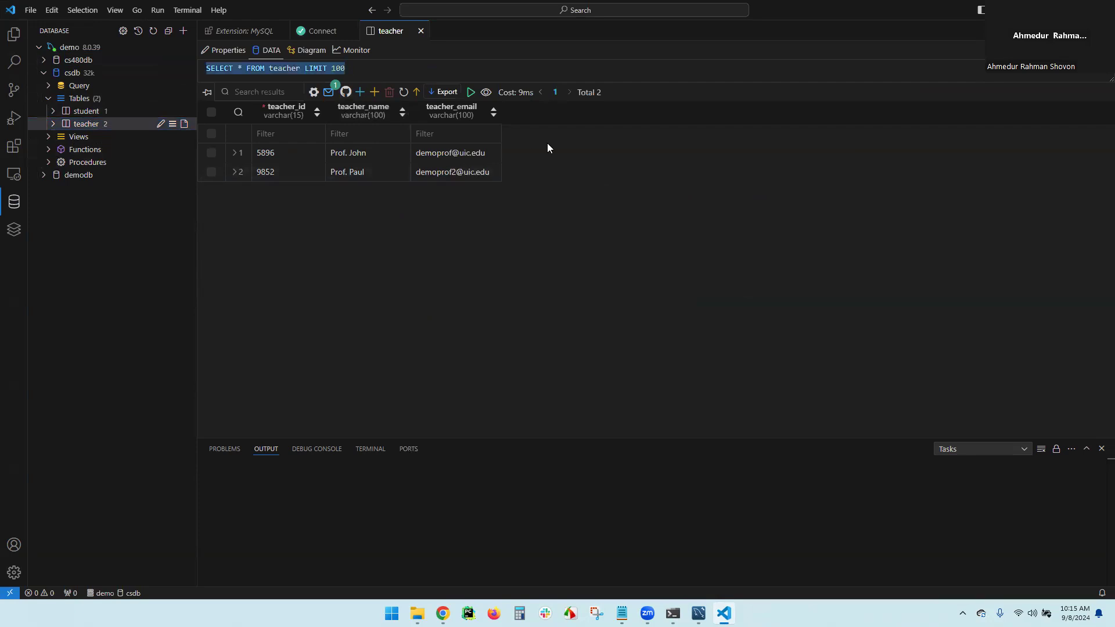
pyautogui.write('IN')
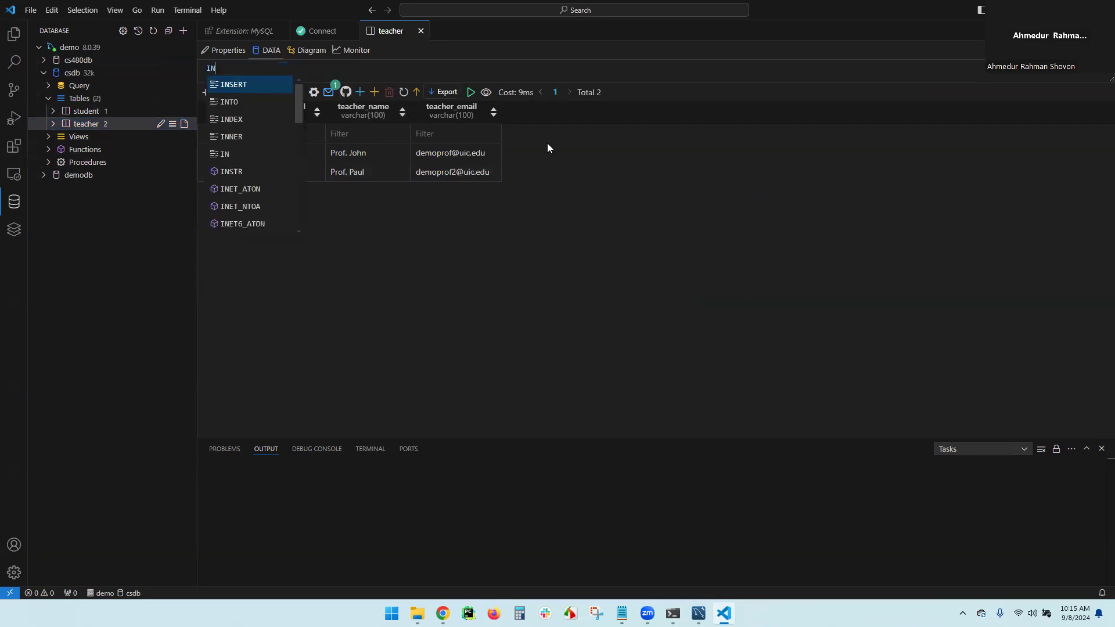
pyautogui.press('Tab')
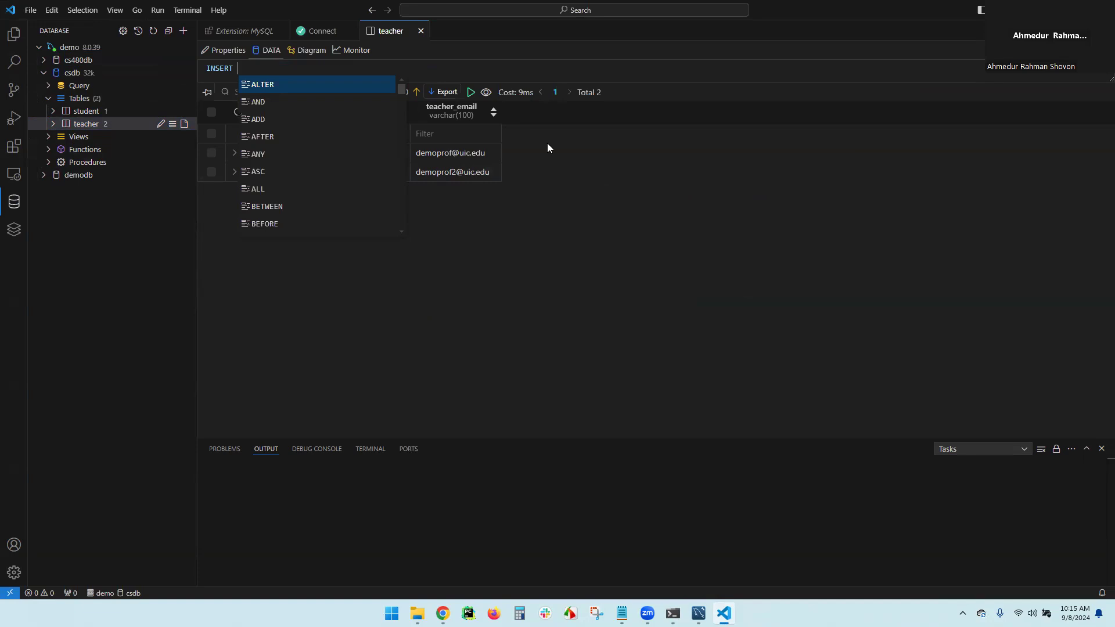
pyautogui.write('IN')
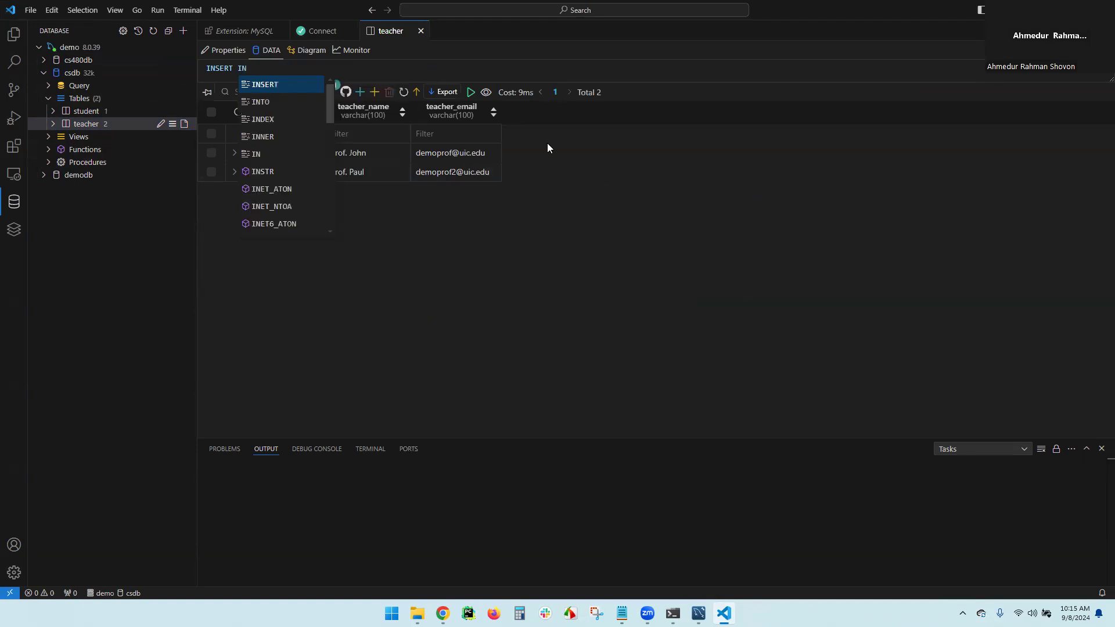
pyautogui.press('Down')
pyautogui.press('Tab')
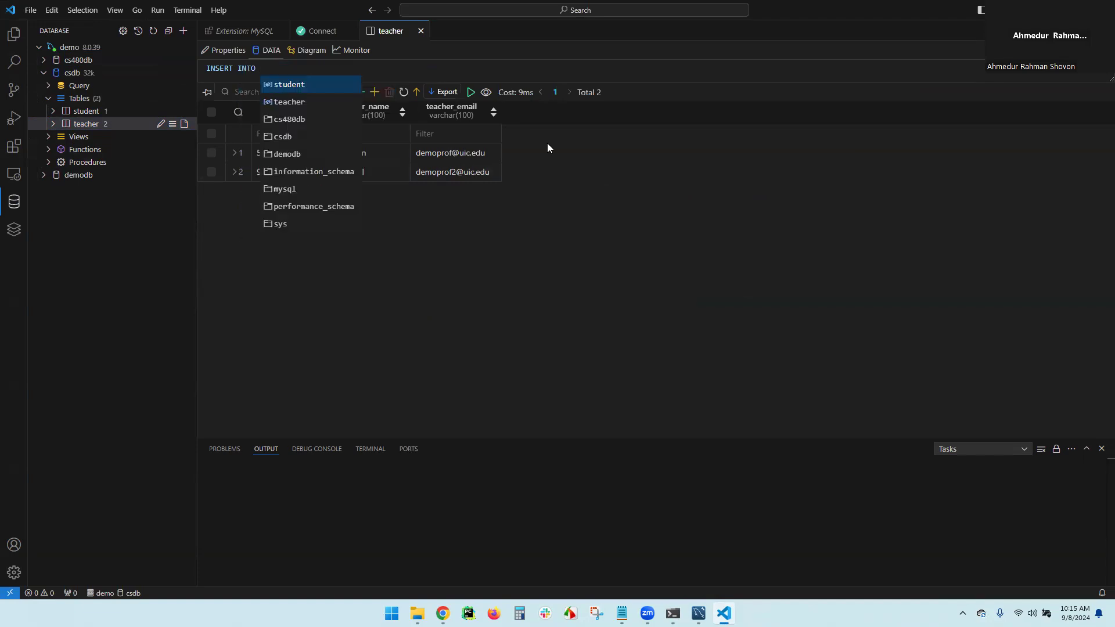
pyautogui.press('Down')
pyautogui.press('Tab')
pyautogui.write('va')
pyautogui.press('Tab')
pyautogui.write('(')
pyautogui.write("'1222")
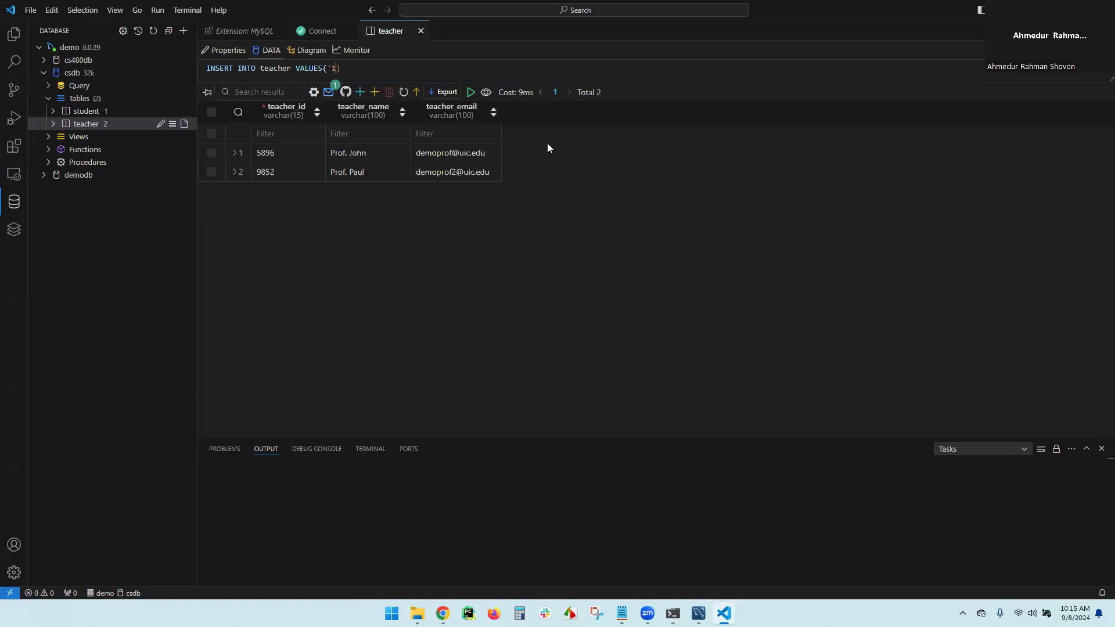
pyautogui.write("', '")
pyautogui.write("'")
pyautogui.write('Prof. ')
pyautogui.write('S')
pyautogui.write('ei')
pyautogui.write('ha')
pyautogui.write(", '")
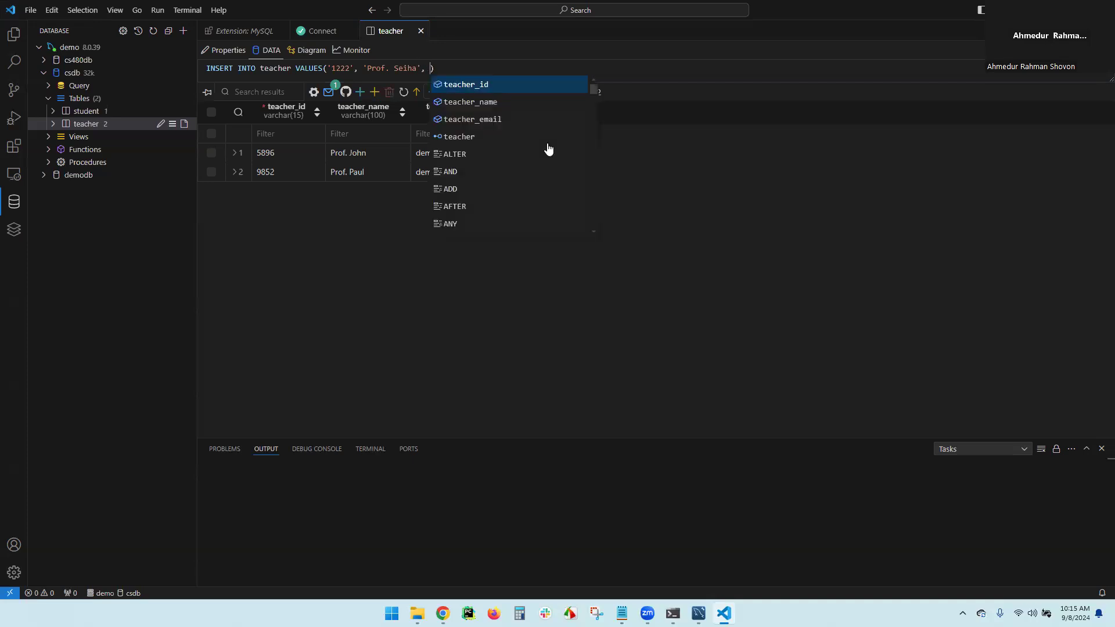
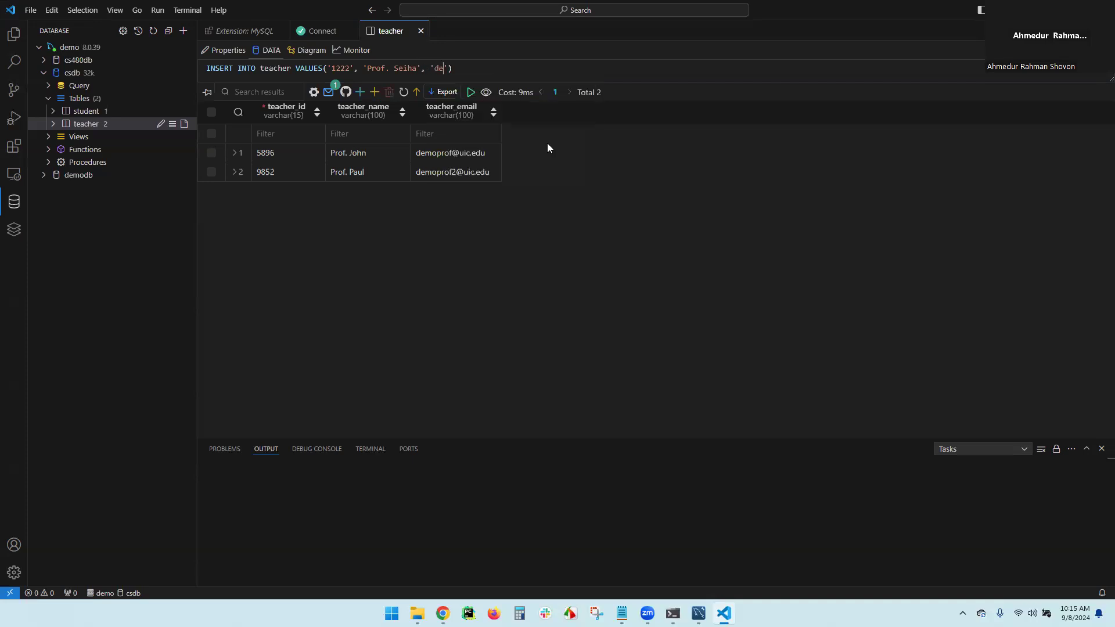
pyautogui.write(';')
pyautogui.click(470, 93)
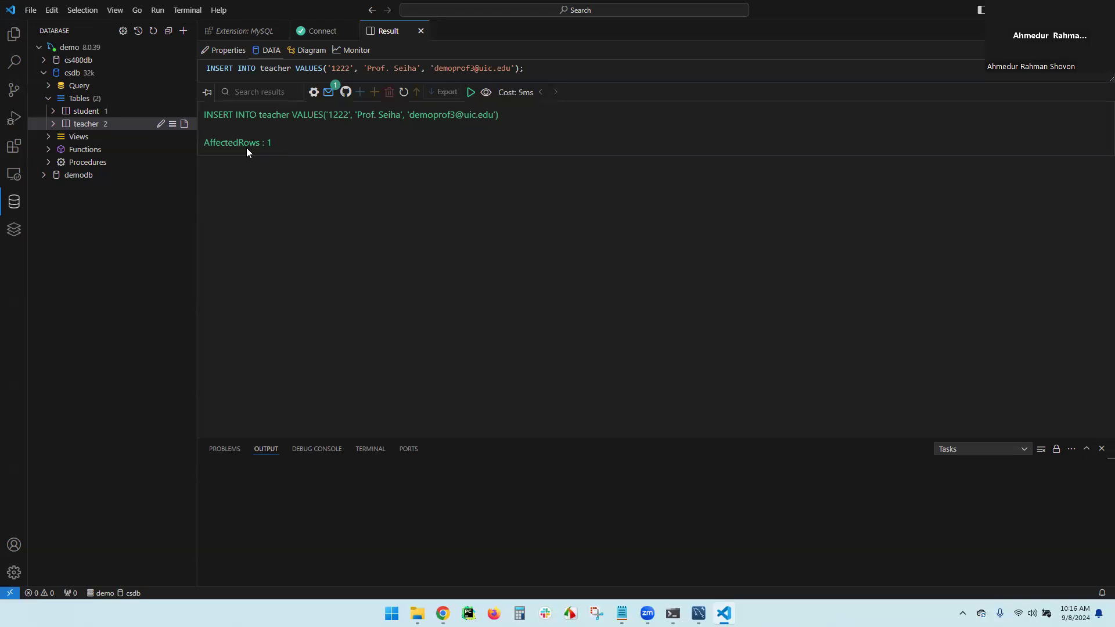
# Reload the teacher table to confirm three rows: 1222, 5896 and 9852
pyautogui.click(119, 124)
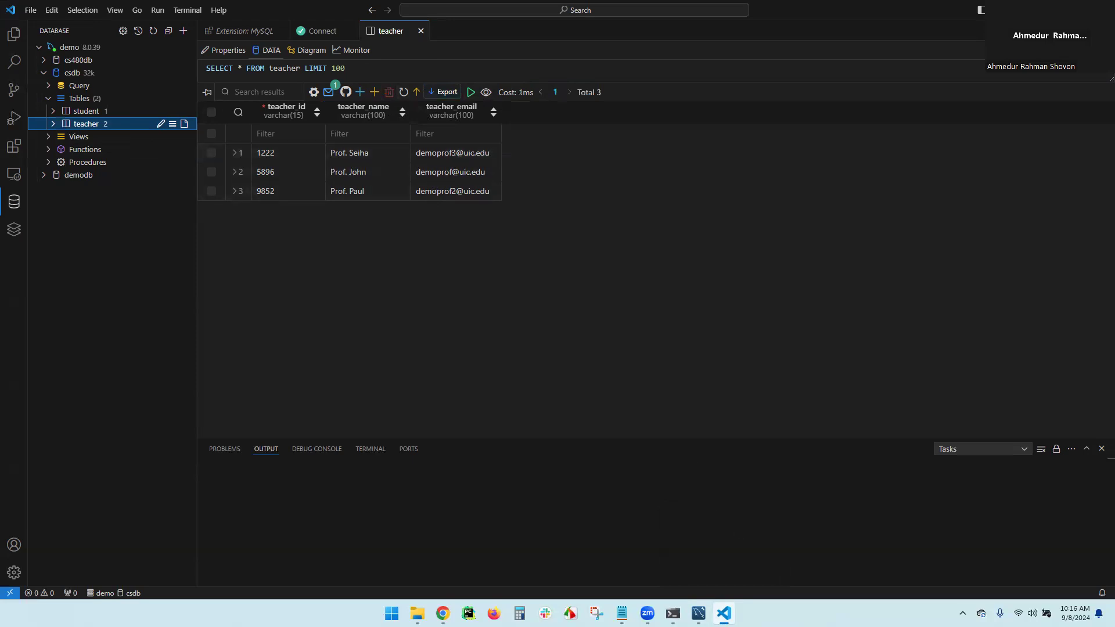
pyautogui.moveTo(723, 613)
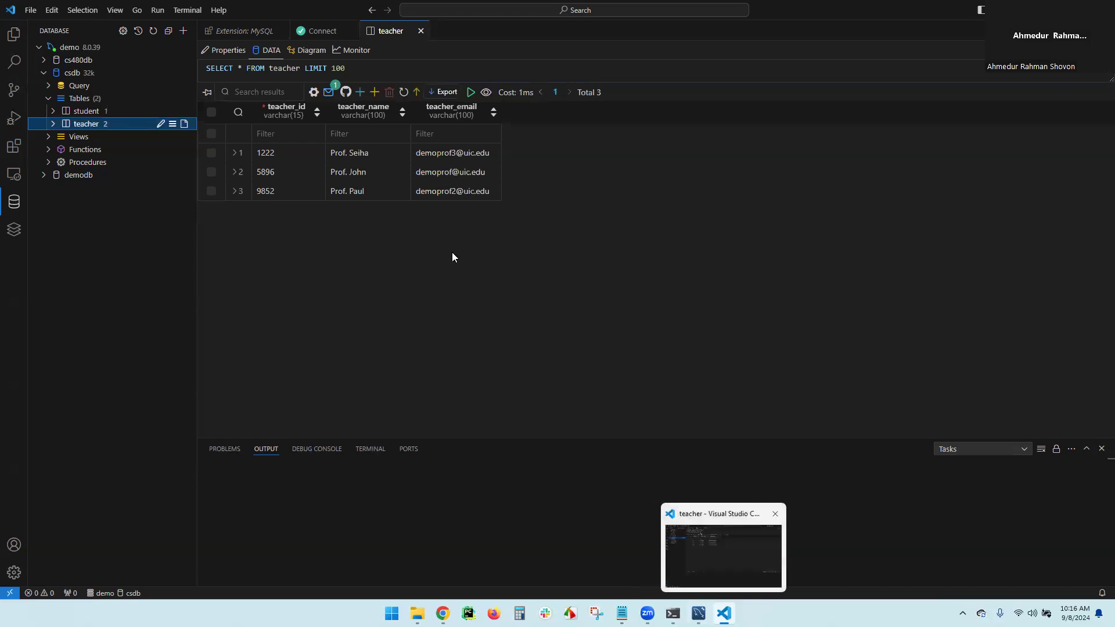
# Bring the Command Prompt mysql session forward and scroll through its history
pyautogui.click(673, 614)
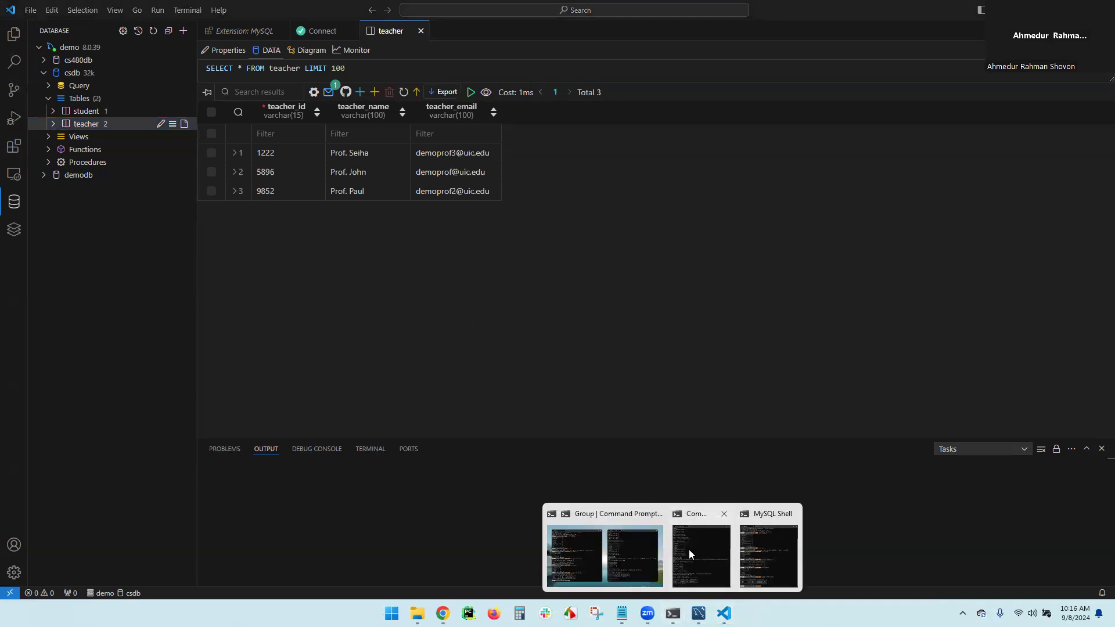
pyautogui.click(689, 549)
pyautogui.scroll(7, 811, 355)
pyautogui.scroll(2, 811, 355)
pyautogui.scroll(-8, 811, 355)
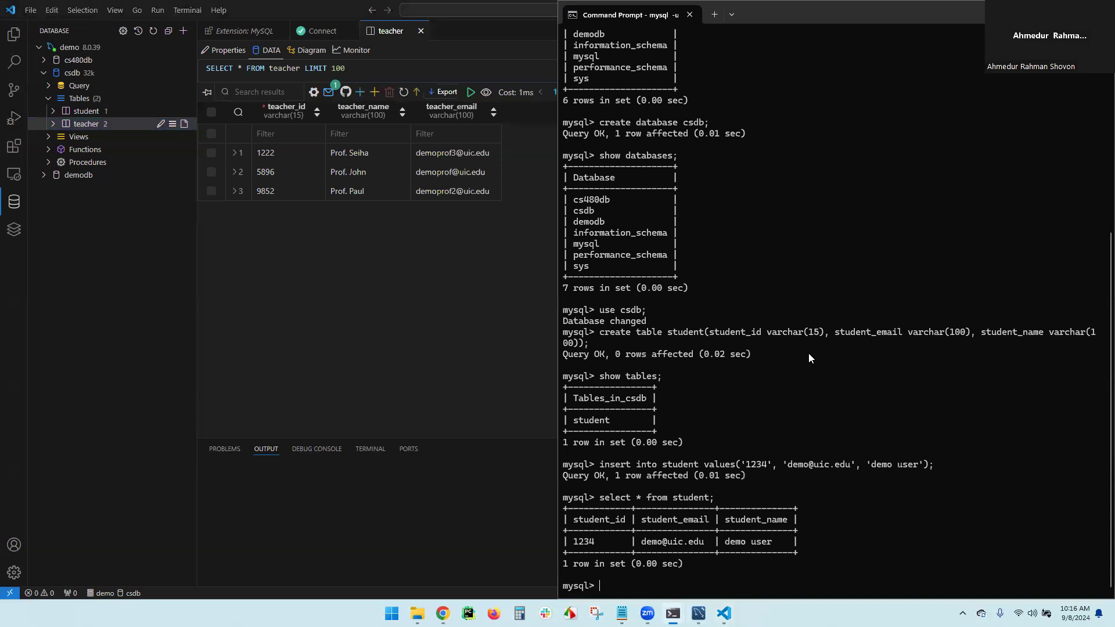